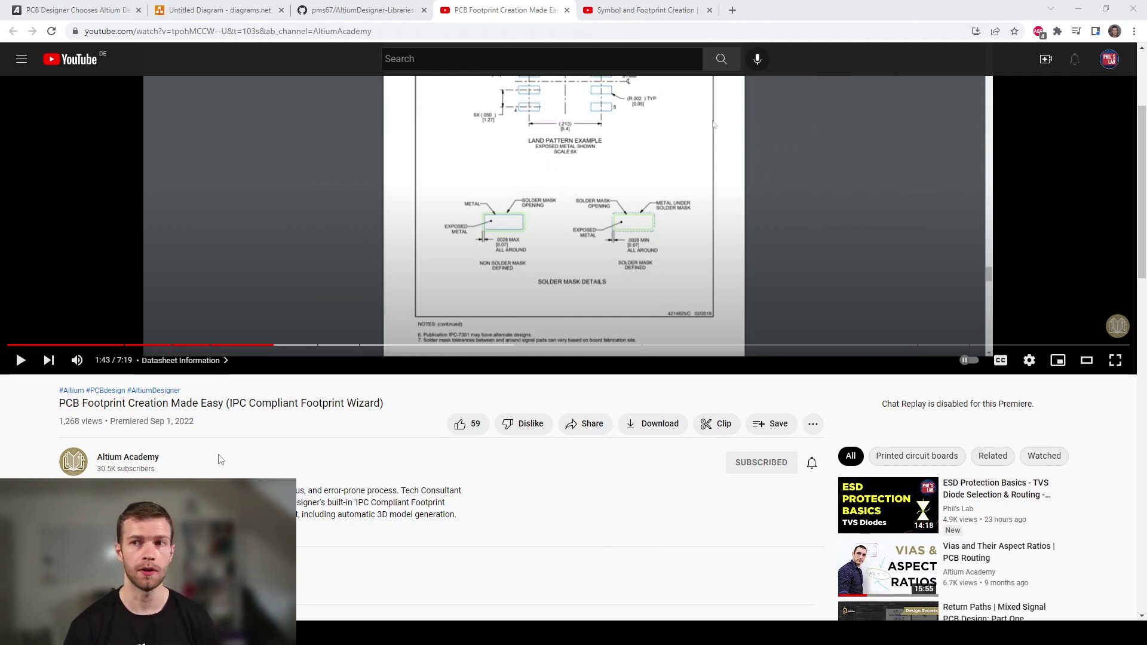
Step: Look over the PCB footprint wizard video, the symbol and footprint creation video, and the AltiumDesigner-Libraries repository page
drag(74, 404, 399, 413)
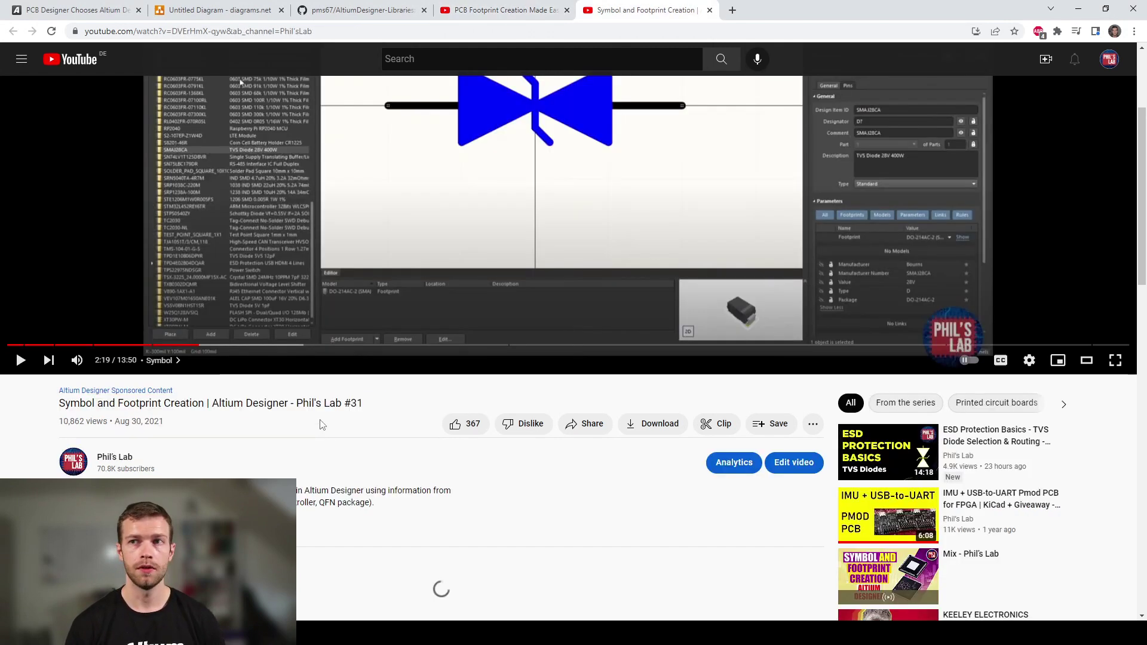
key(ctrl+Tab)
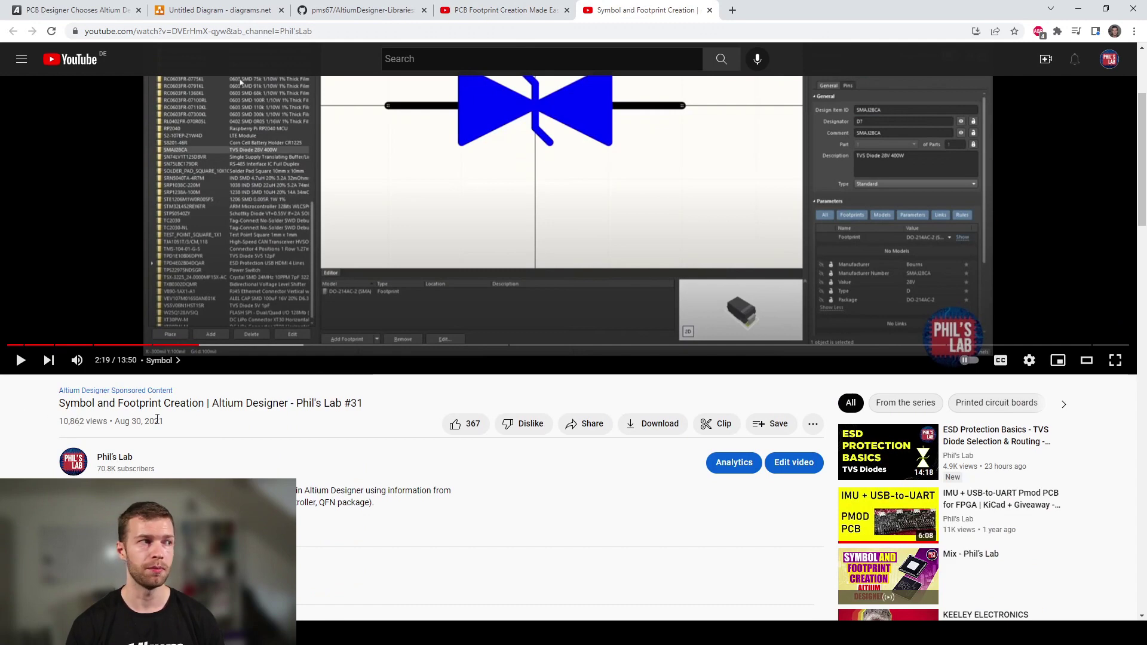
scroll(158, 415, down, 1)
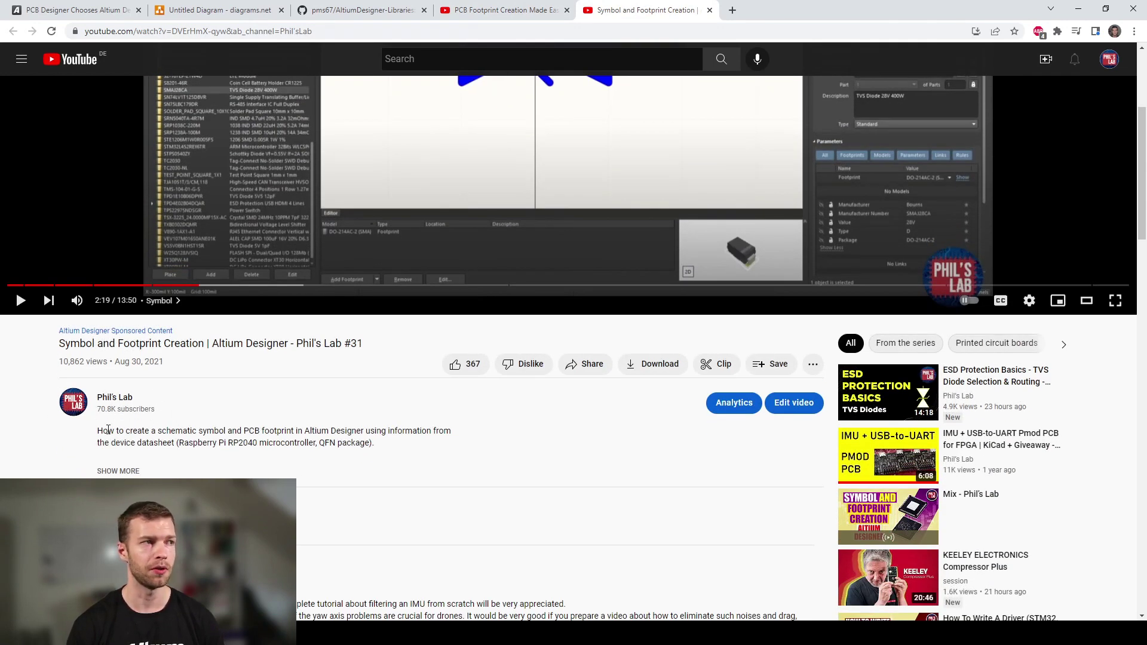
drag(363, 344, 298, 344)
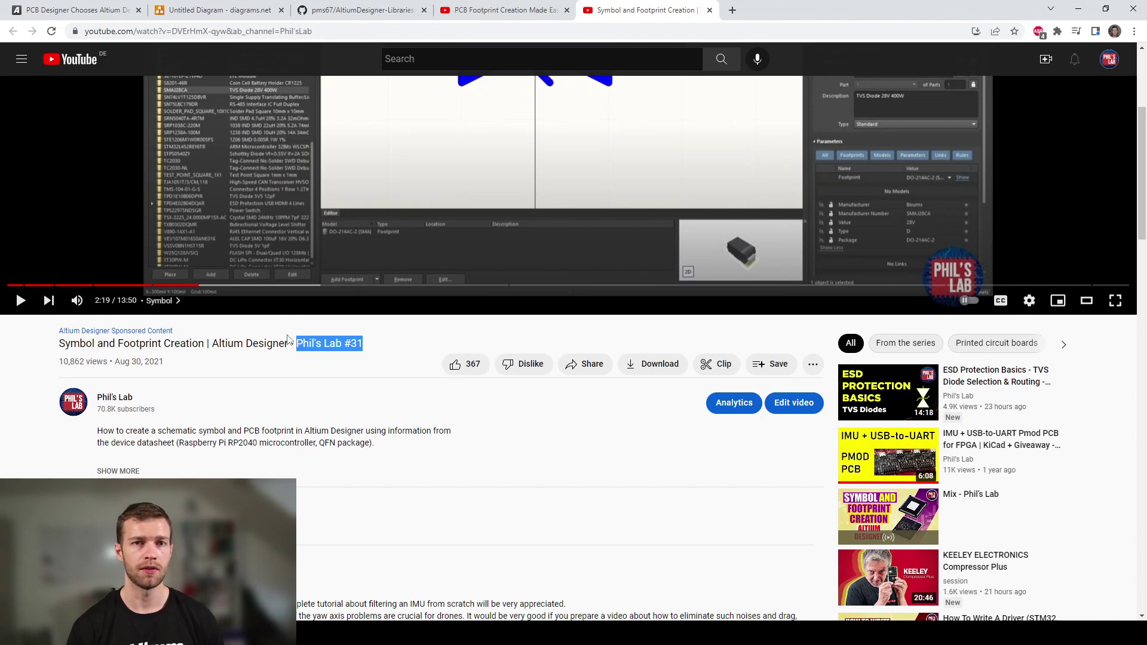
click(352, 12)
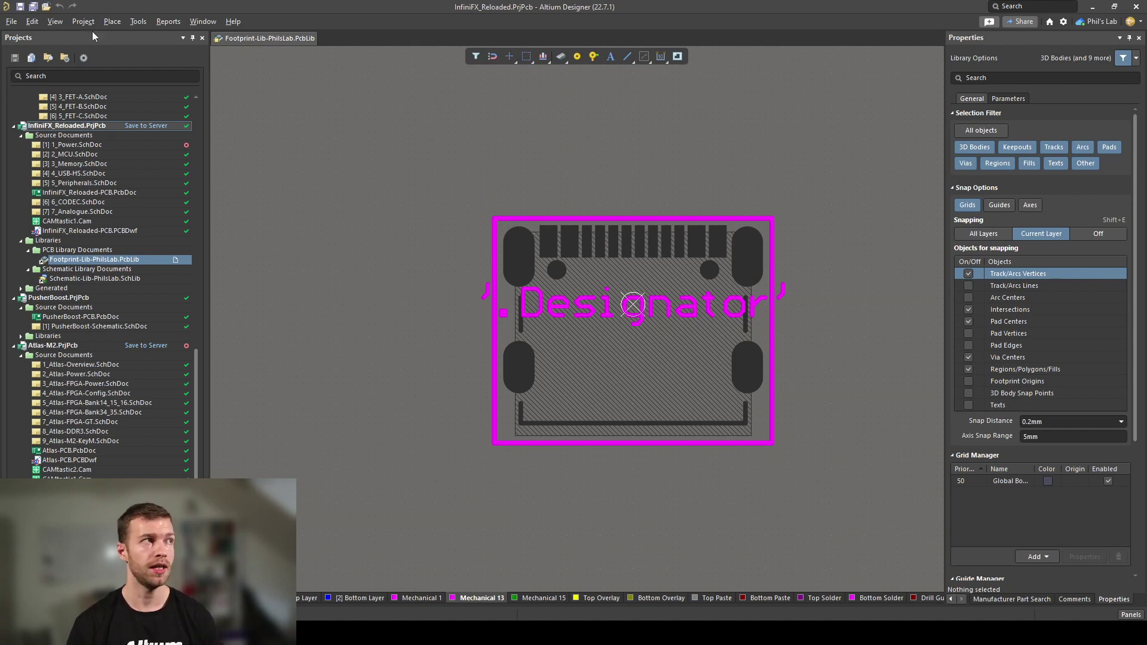
Step: In Altium Designer, create an empty PCB project named AD_STM32_Tutorial in the Phil's Lab workspace
click(13, 25)
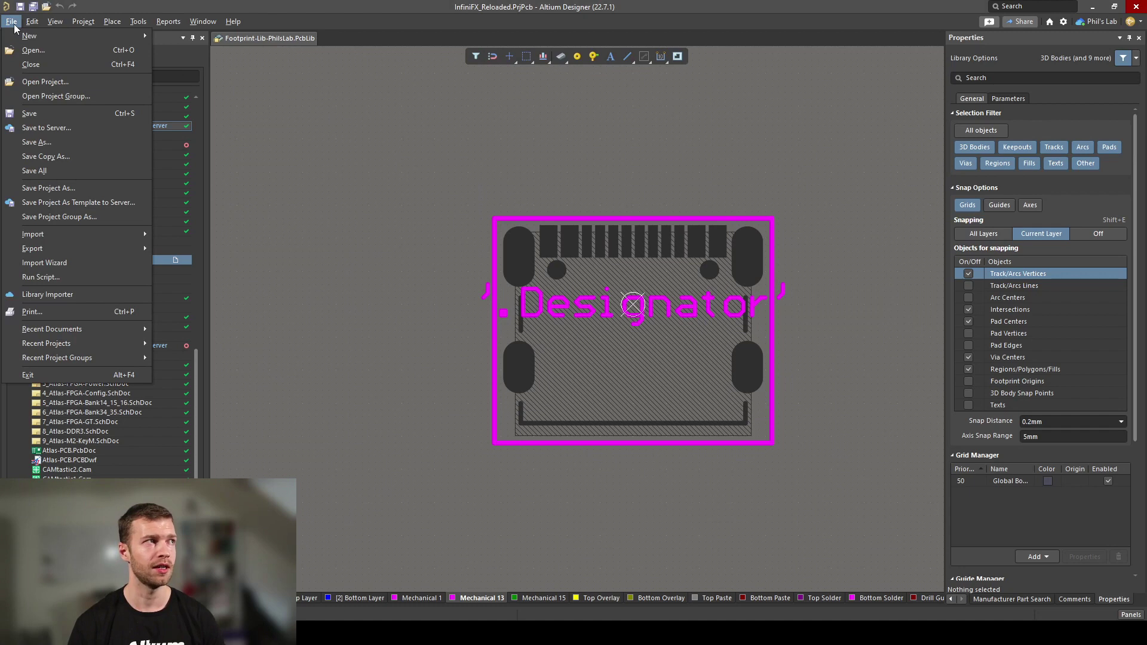
mouse_move(49, 35)
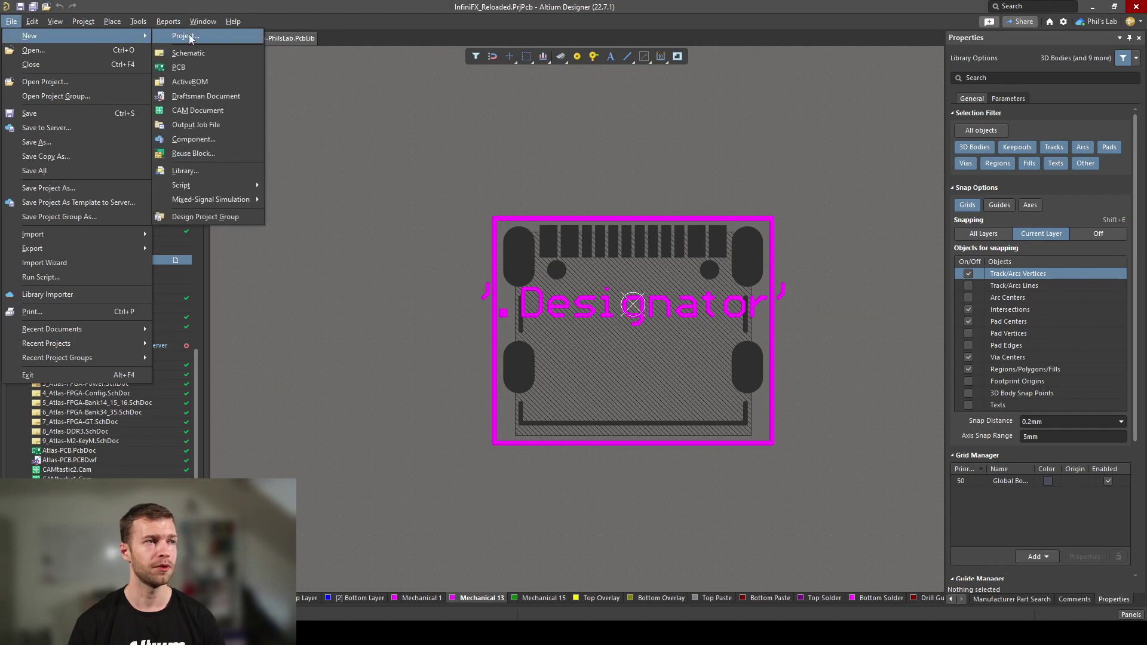
click(185, 36)
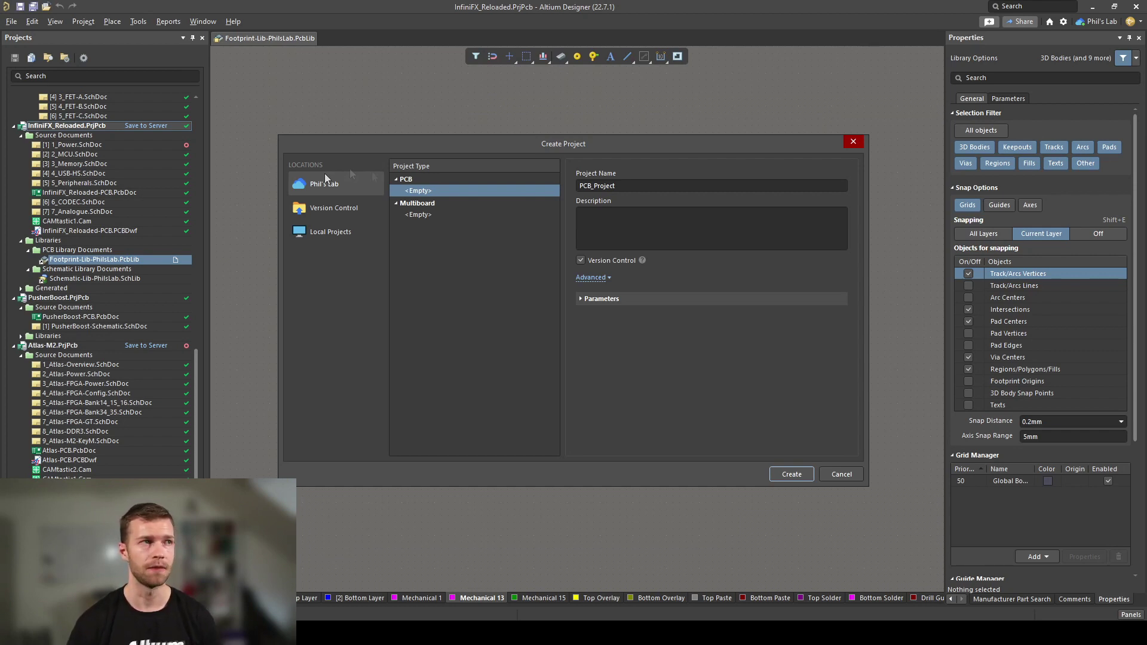
click(342, 182)
double_click(623, 185)
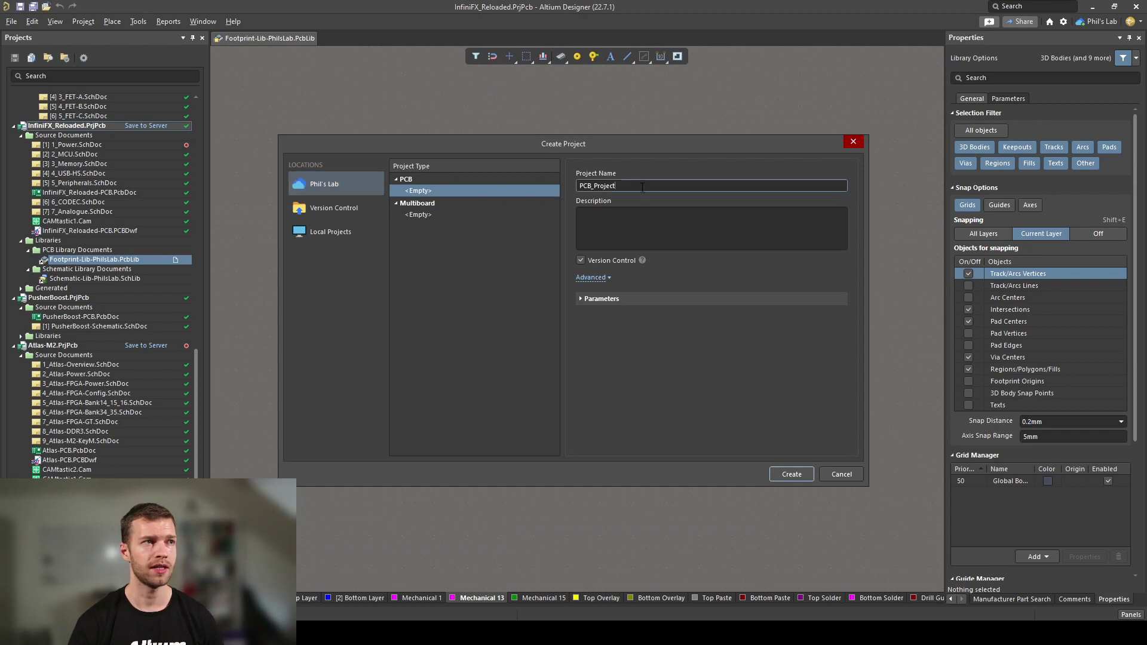
text(AD_STM32_Tutorial)
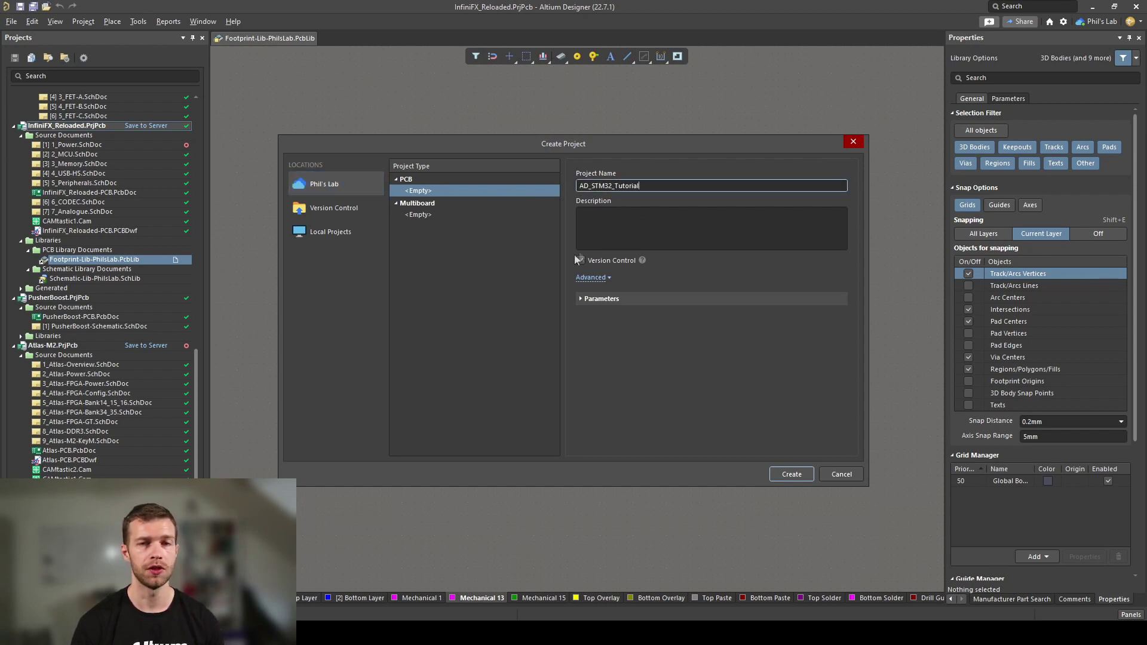
click(581, 299)
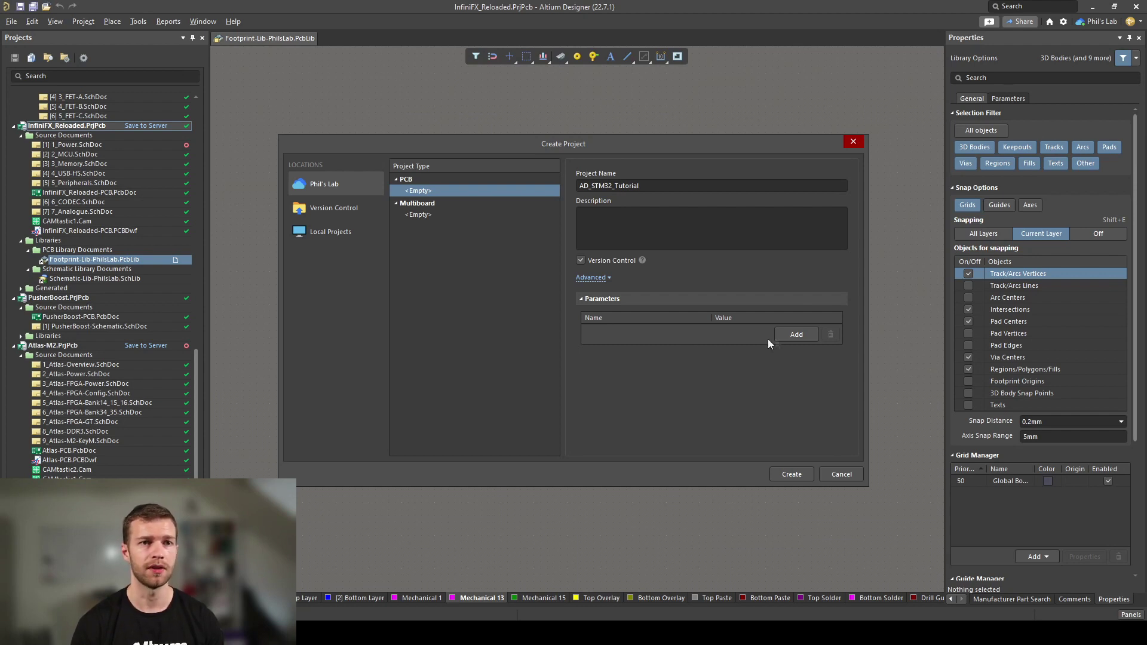
click(794, 476)
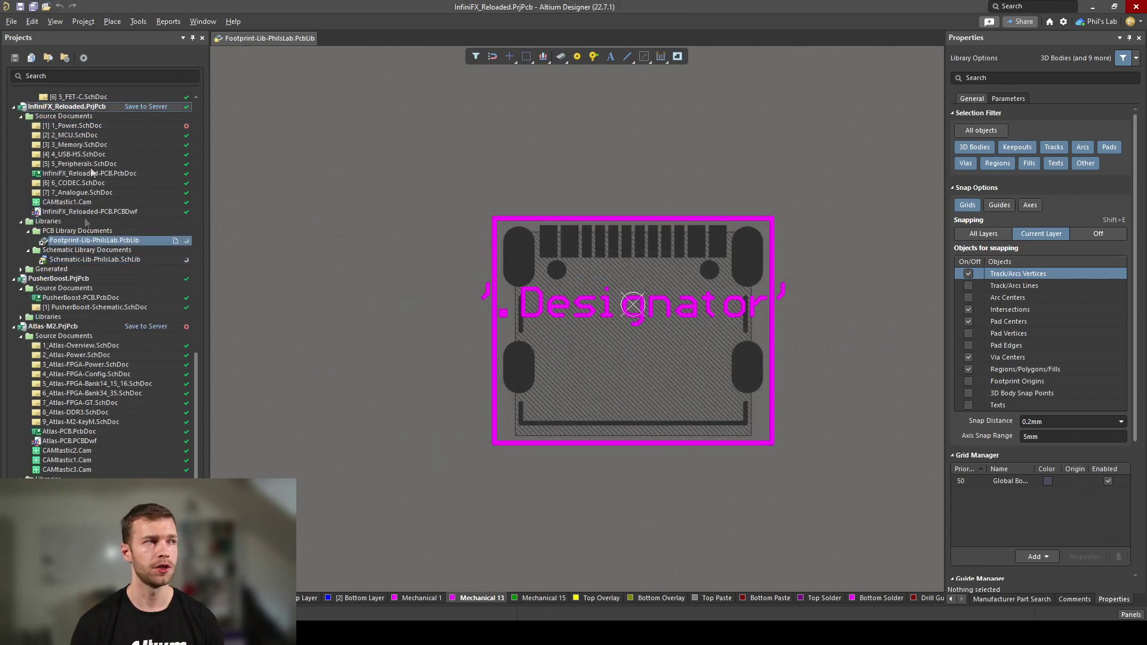
Step: Add a new schematic to the AD_STM32_Tutorial project and save it as 0_ADSTM32-Overview
scroll(141, 374, down, 2)
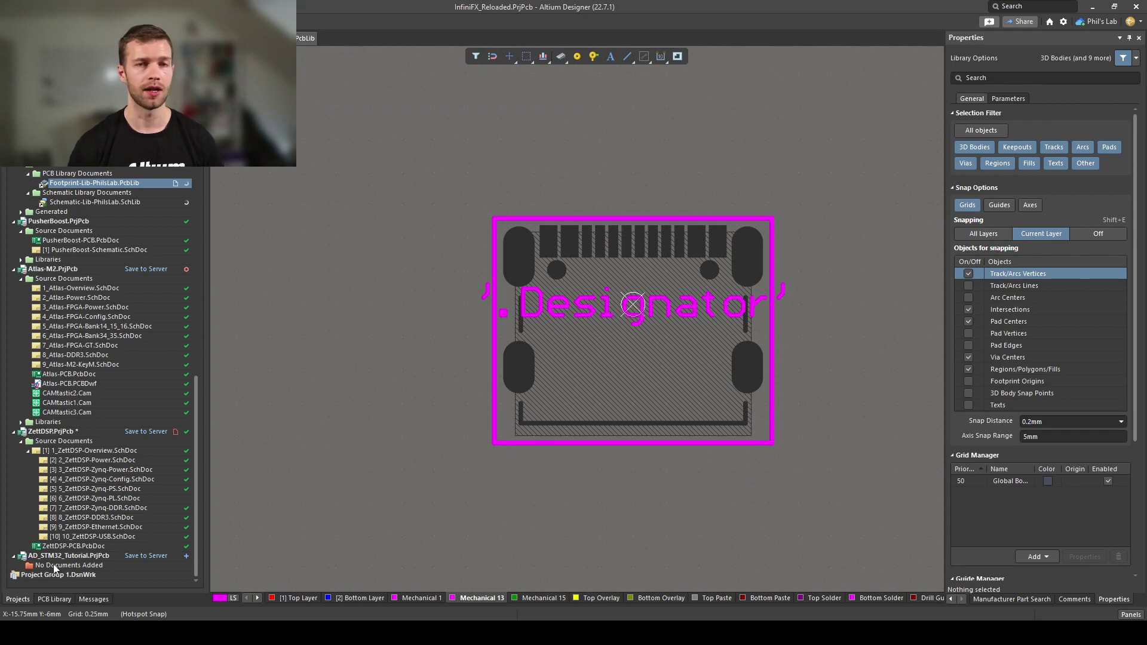
right_click(67, 556)
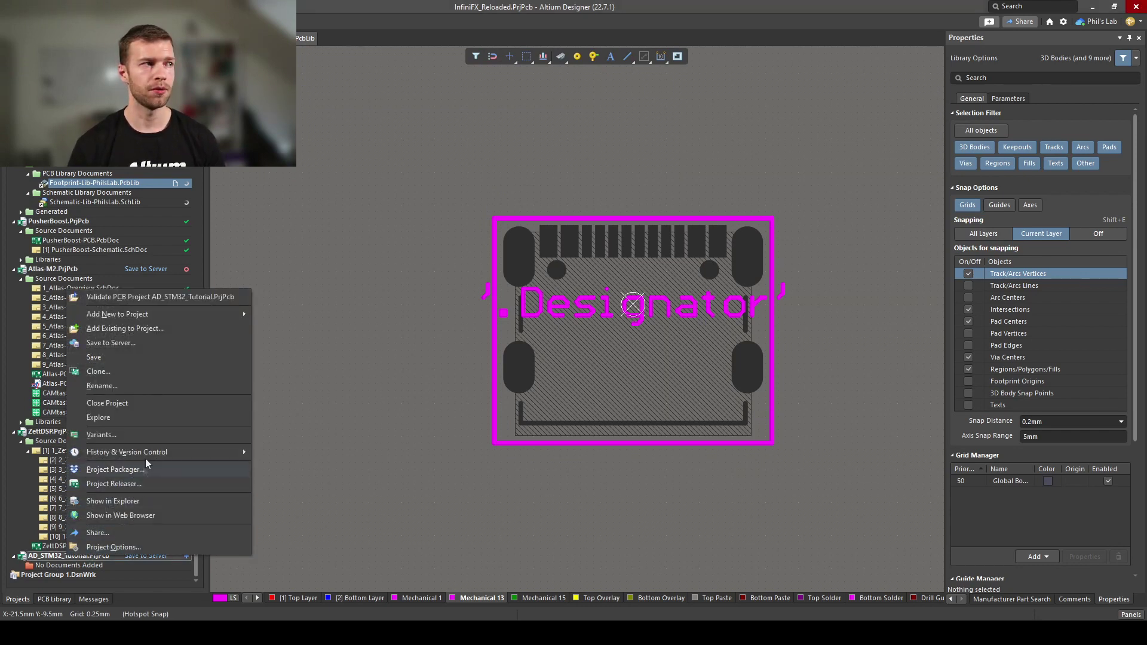
mouse_move(192, 315)
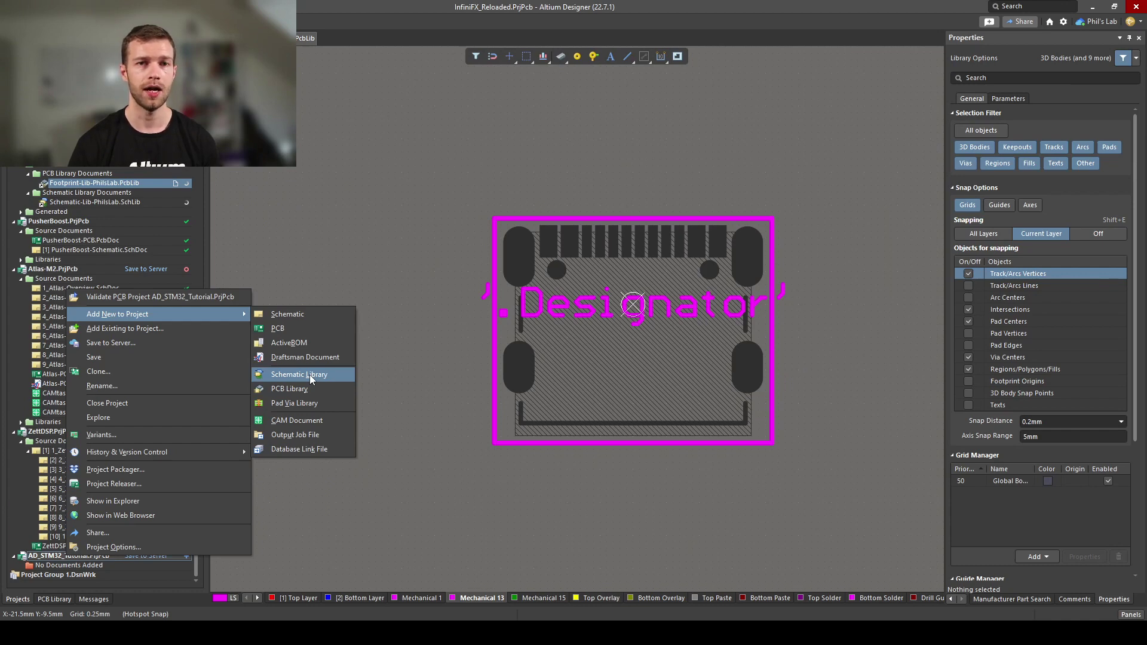
click(305, 315)
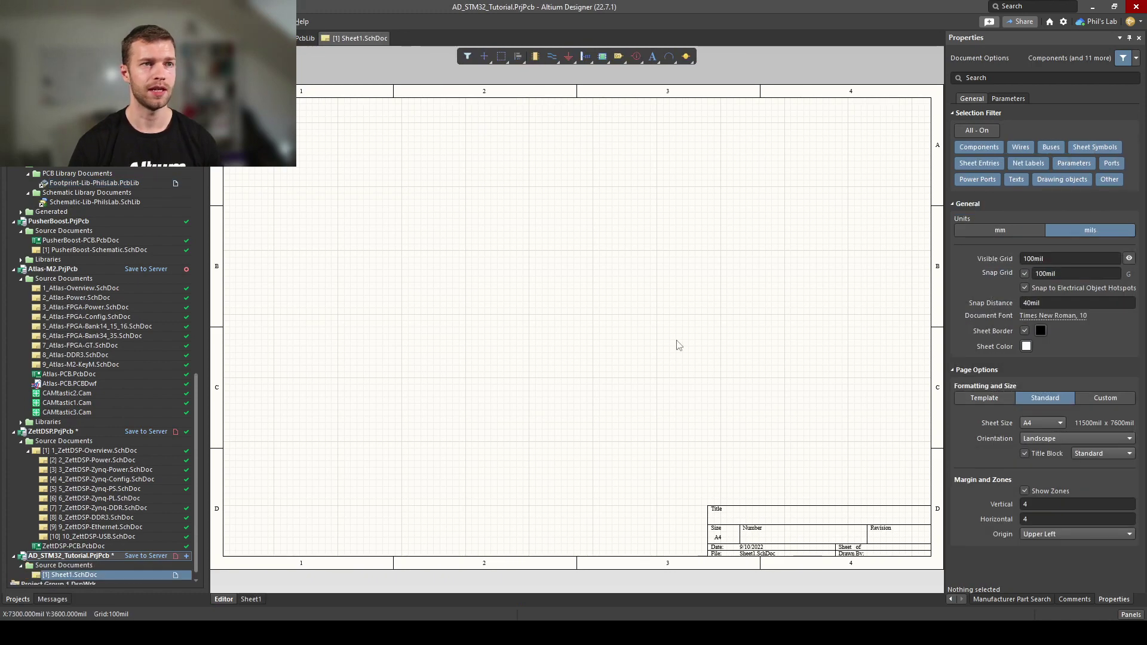
key(ctrl+s)
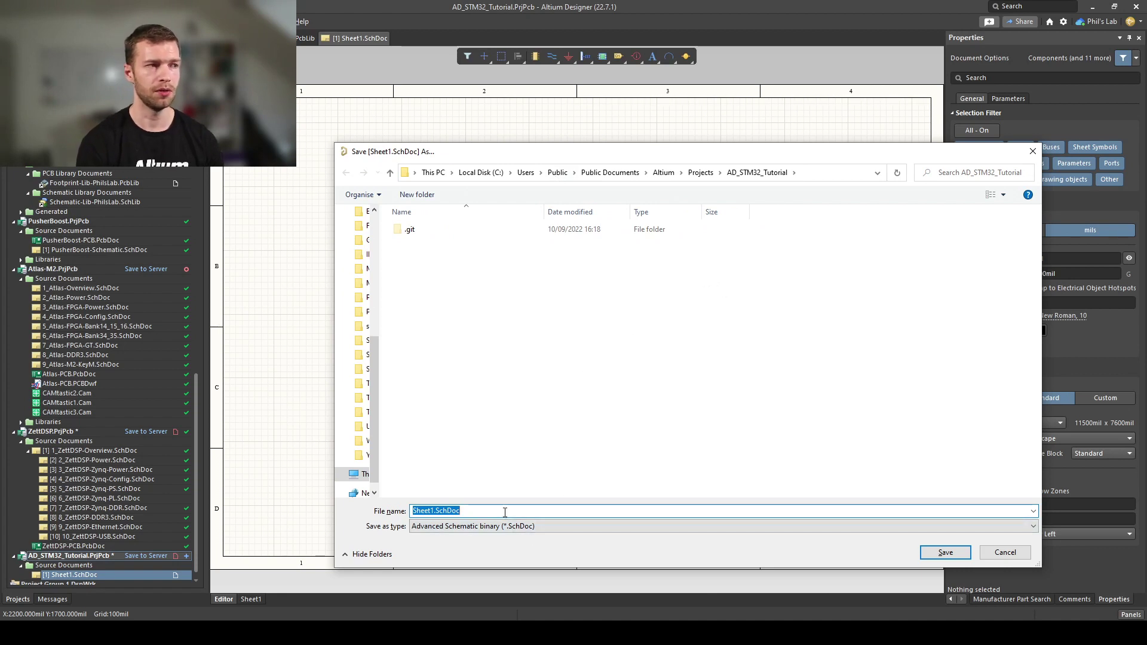
text(0_ADS)
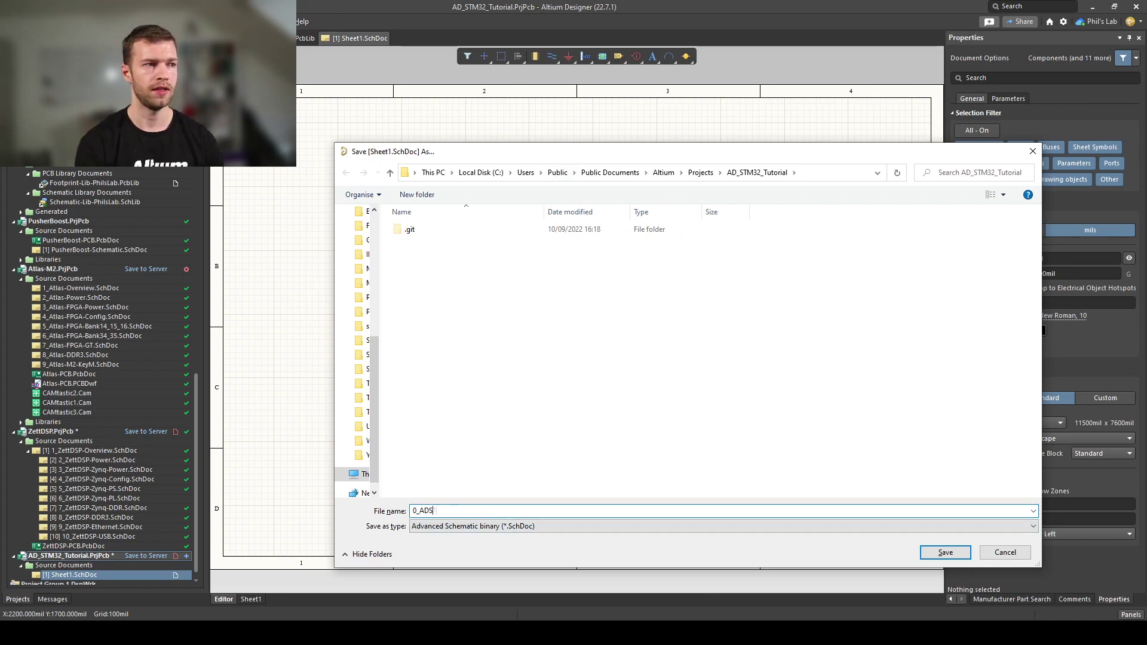
text(TM32-Overview)
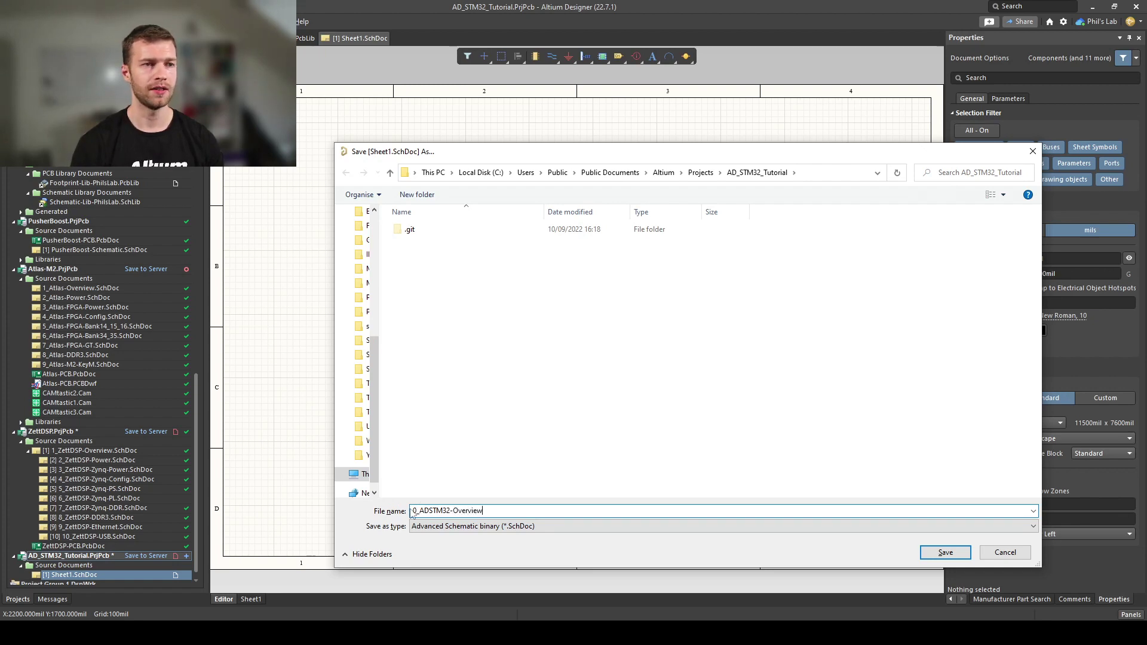
click(944, 552)
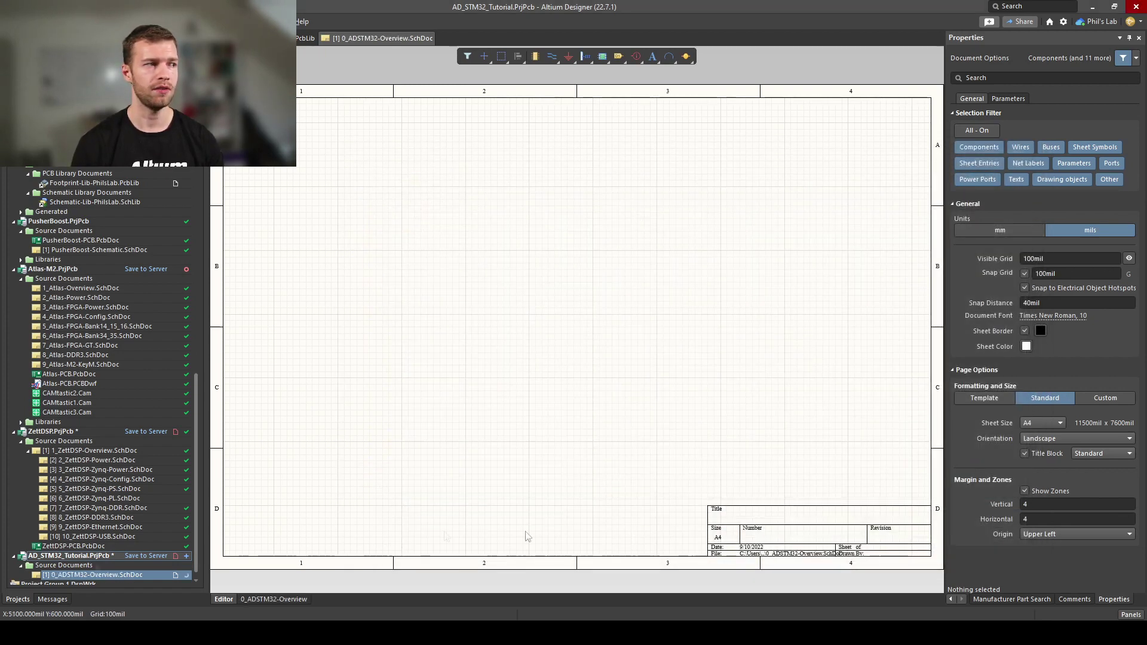
Step: Add a second schematic to the AD_STM32_Tutorial project and save it as 1_ADSTM32-Power
right_click(96, 556)
mouse_move(224, 299)
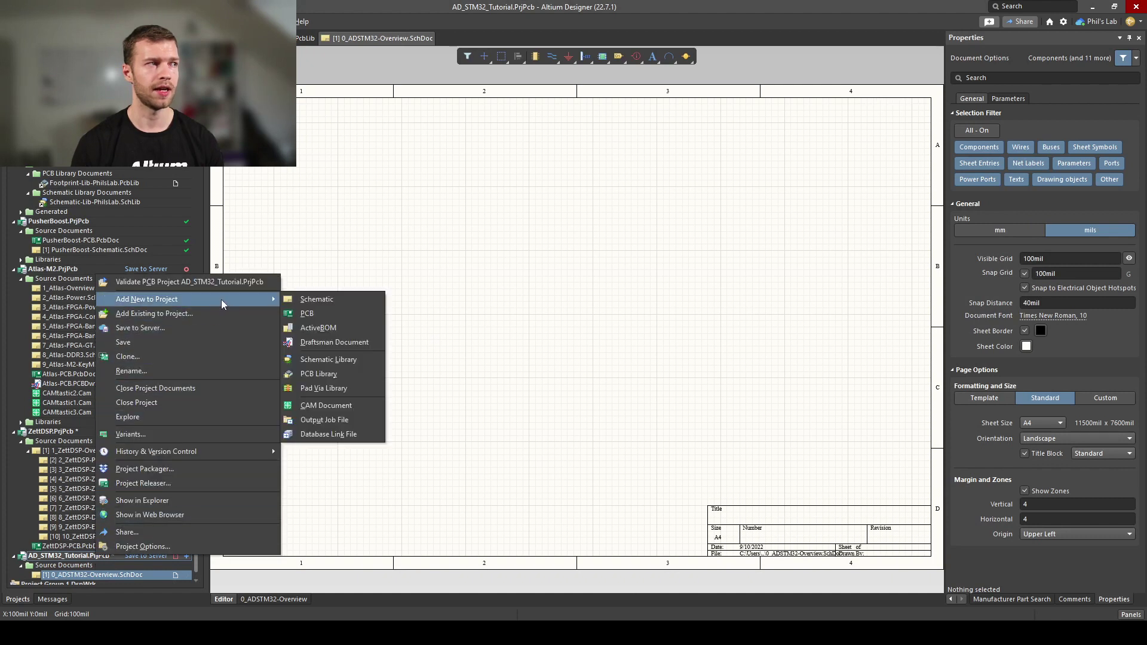
click(314, 299)
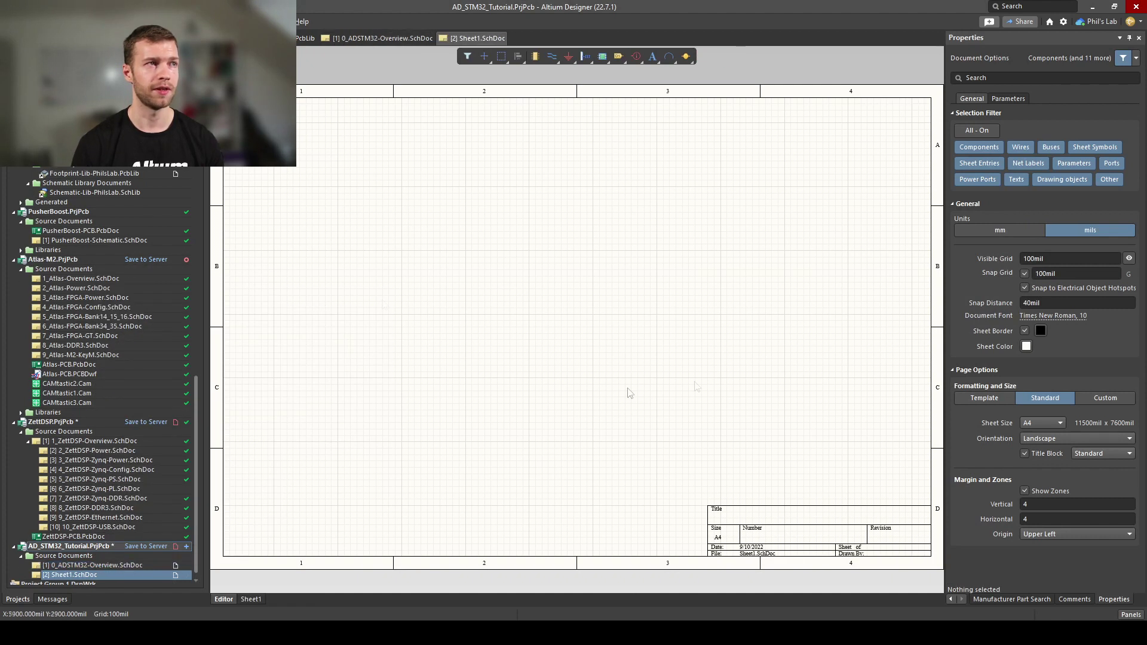
key(ctrl+s)
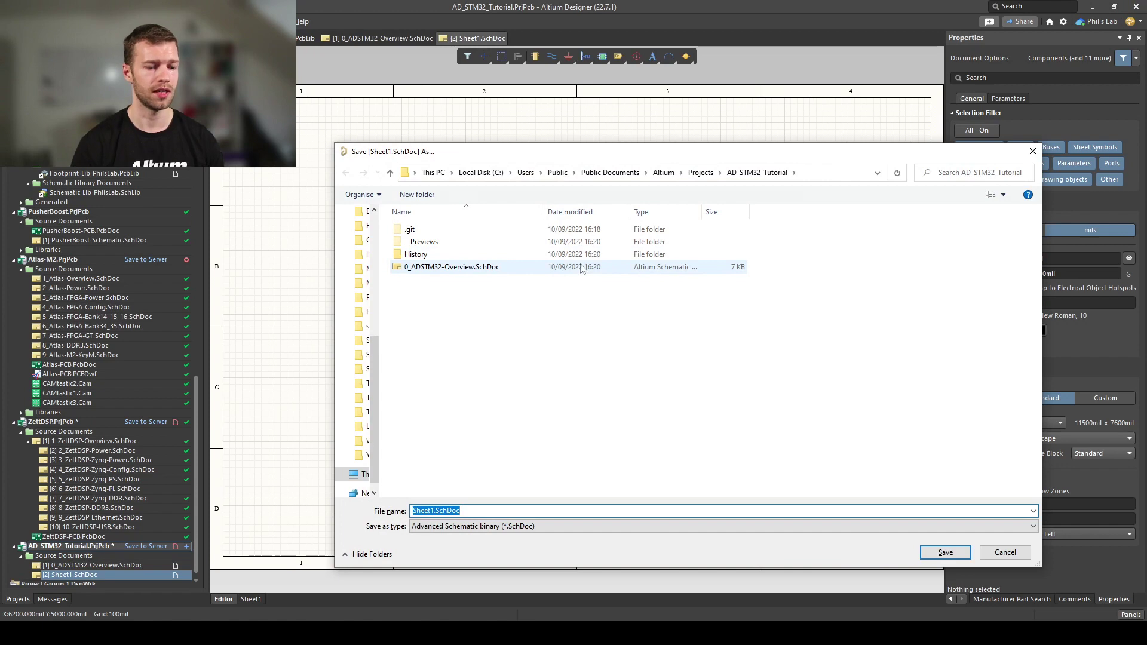
text(1_ADSTM3)
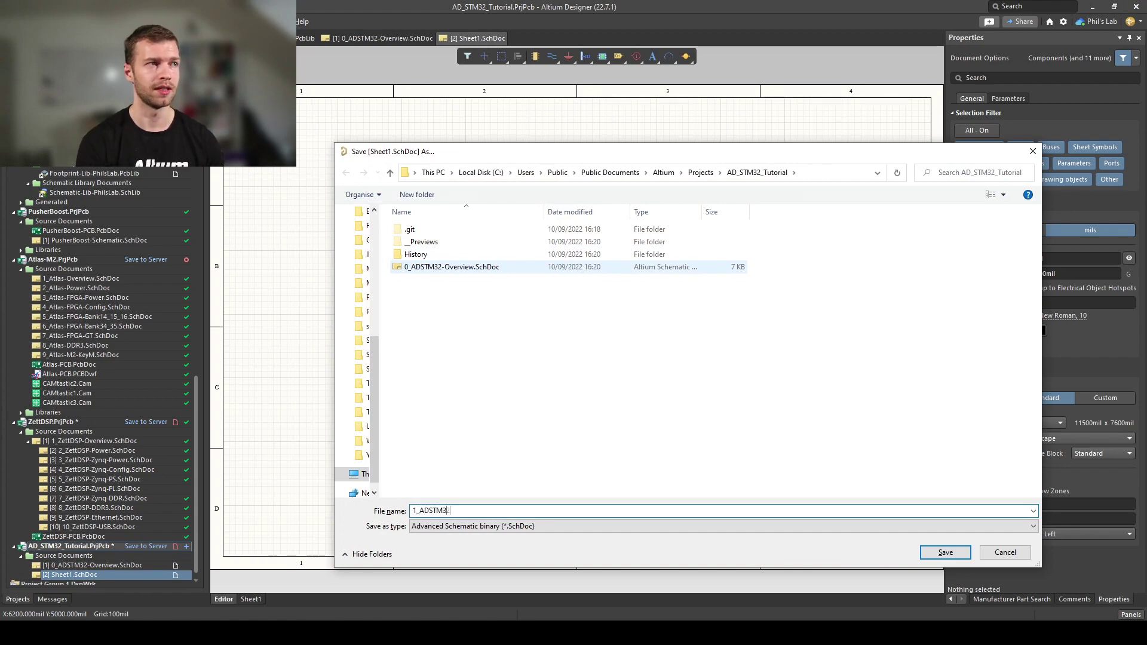
text(2-Power)
key(Return)
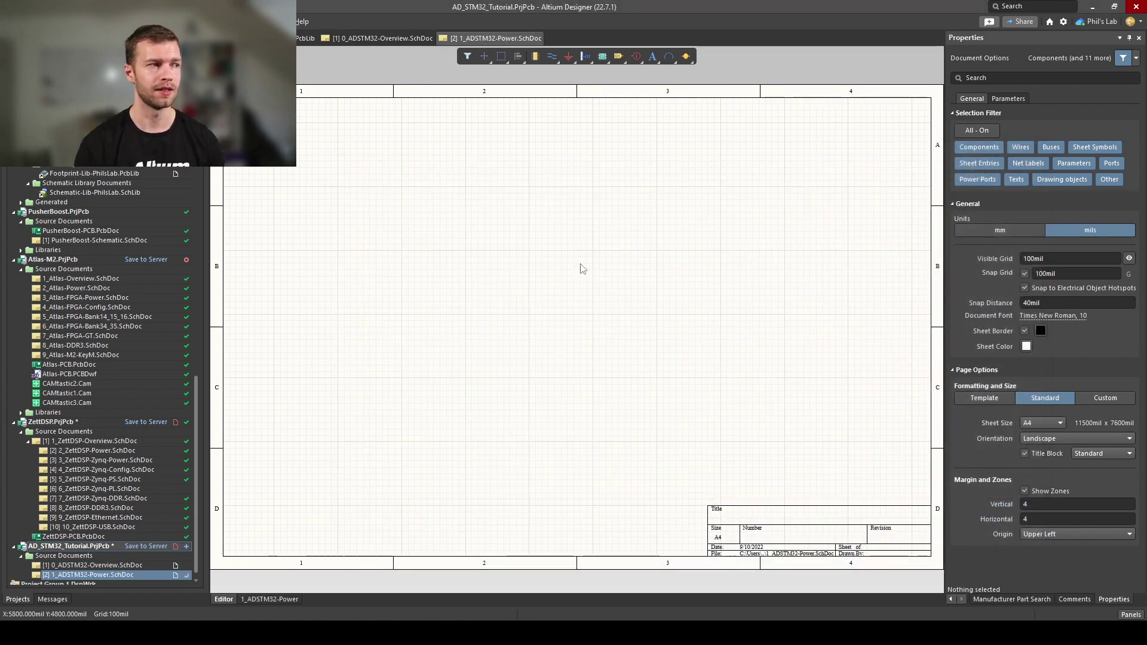
Step: Add two more schematics to the AD_STM32_Tutorial project, saved as 2_ADSTM32-MCU and 3_ADSTM32-Peripheral
right_click(98, 546)
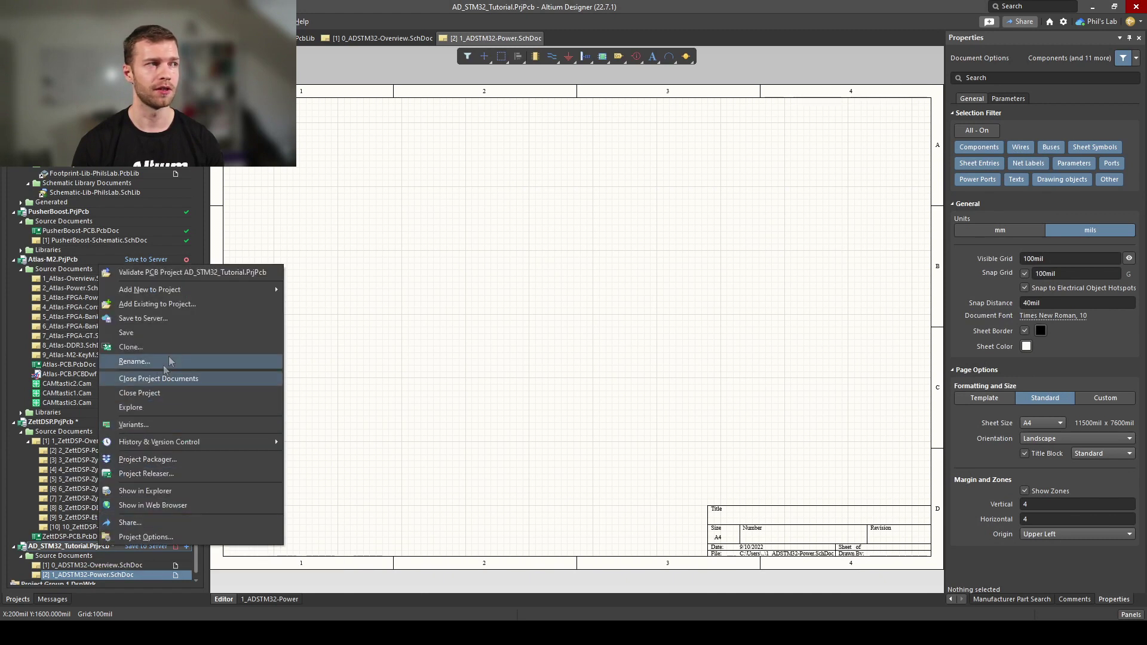
mouse_move(210, 289)
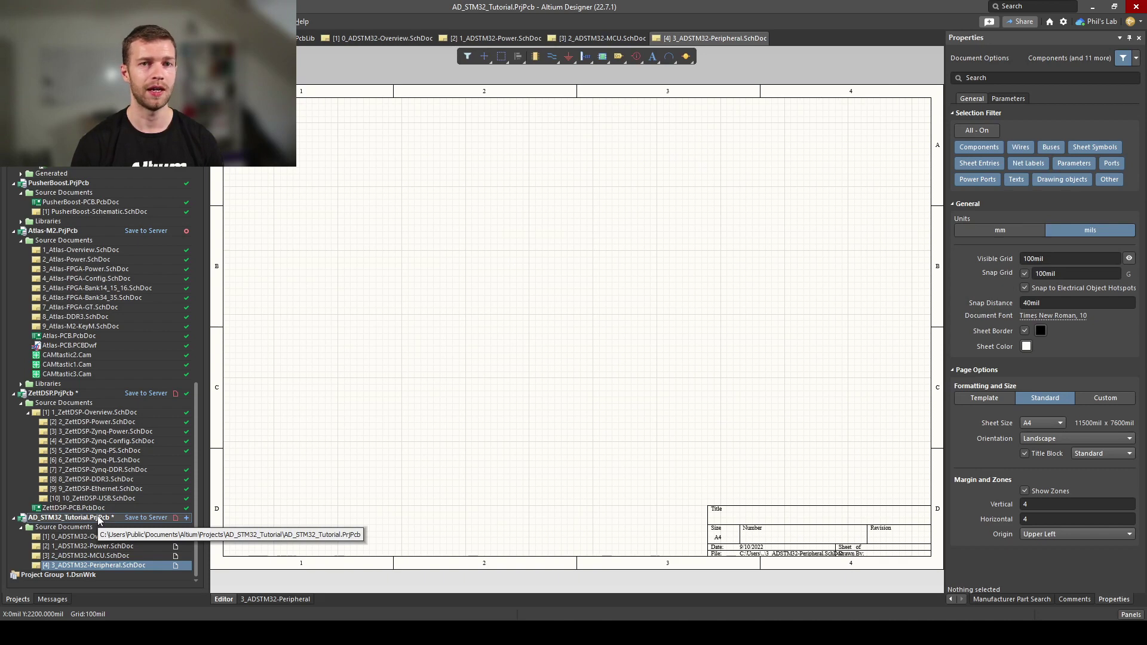
Step: Add a new PCB document to the AD_STM32_Tutorial project and save it as ADSTM32-PCB
right_click(99, 519)
mouse_move(215, 264)
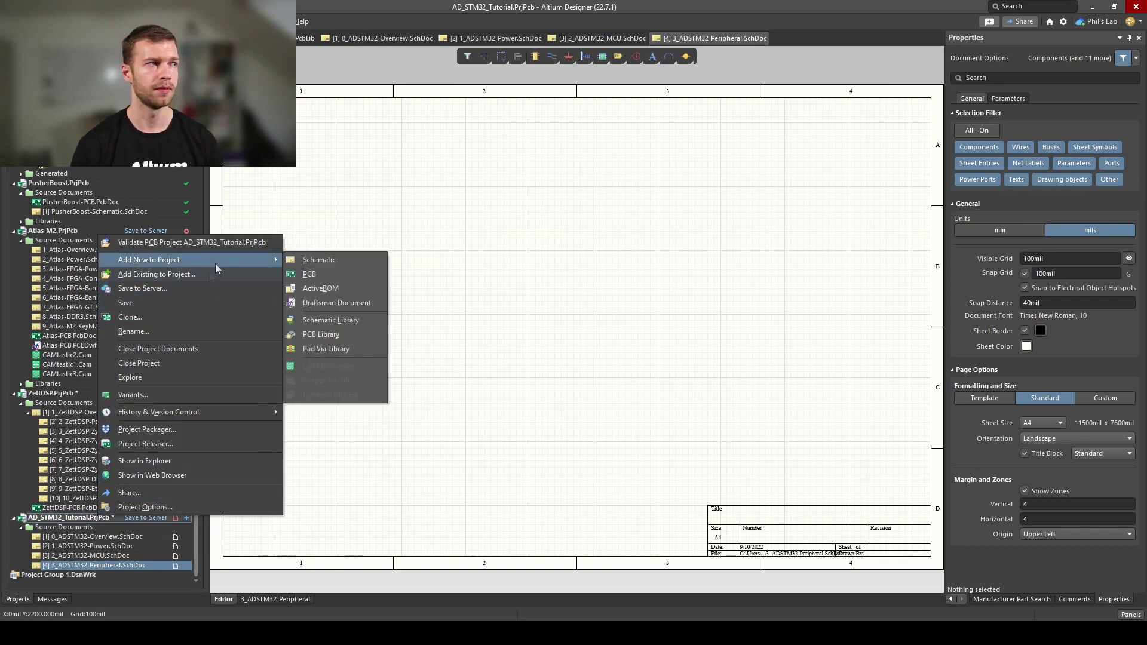
click(311, 273)
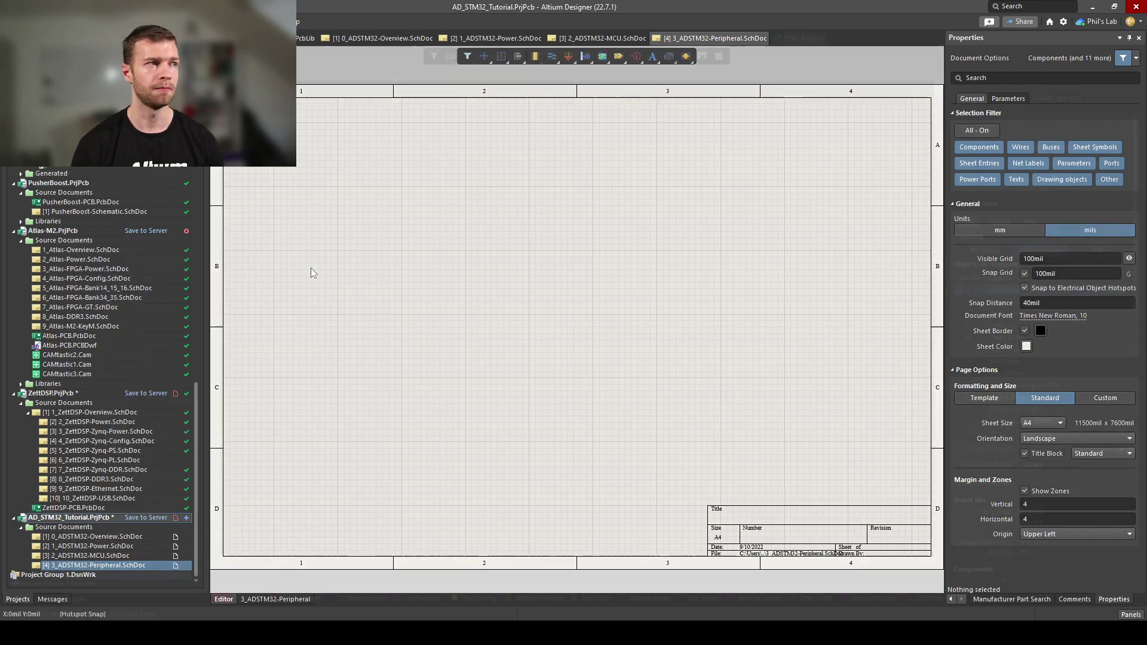
key(ctrl+s)
text(A)
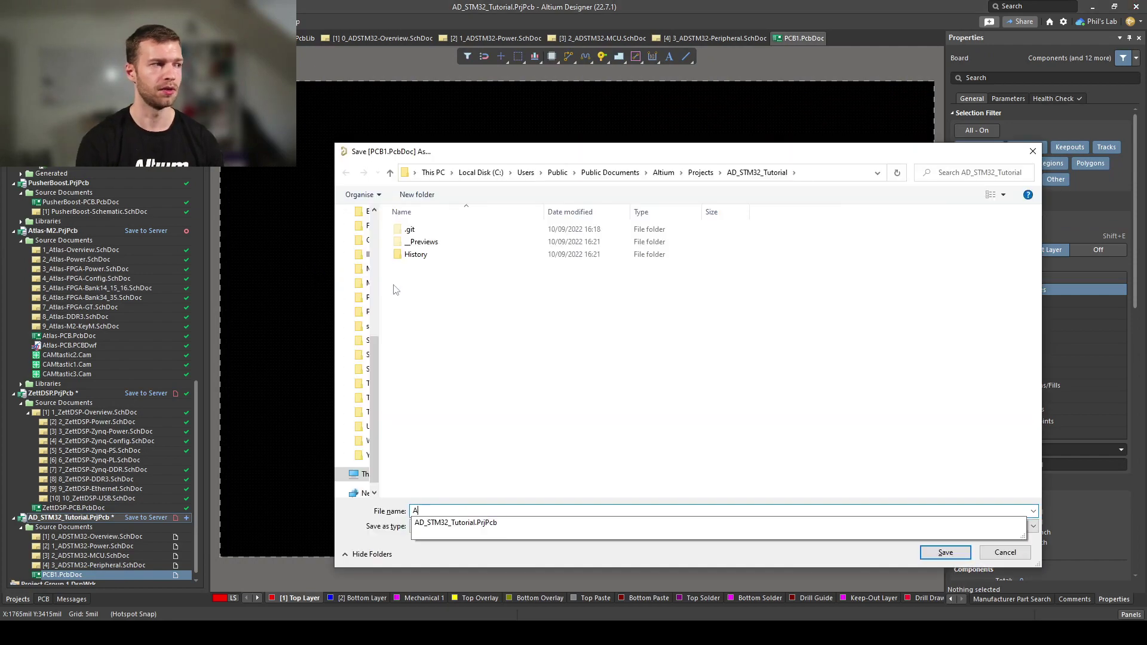
text(DSTM32-PCB)
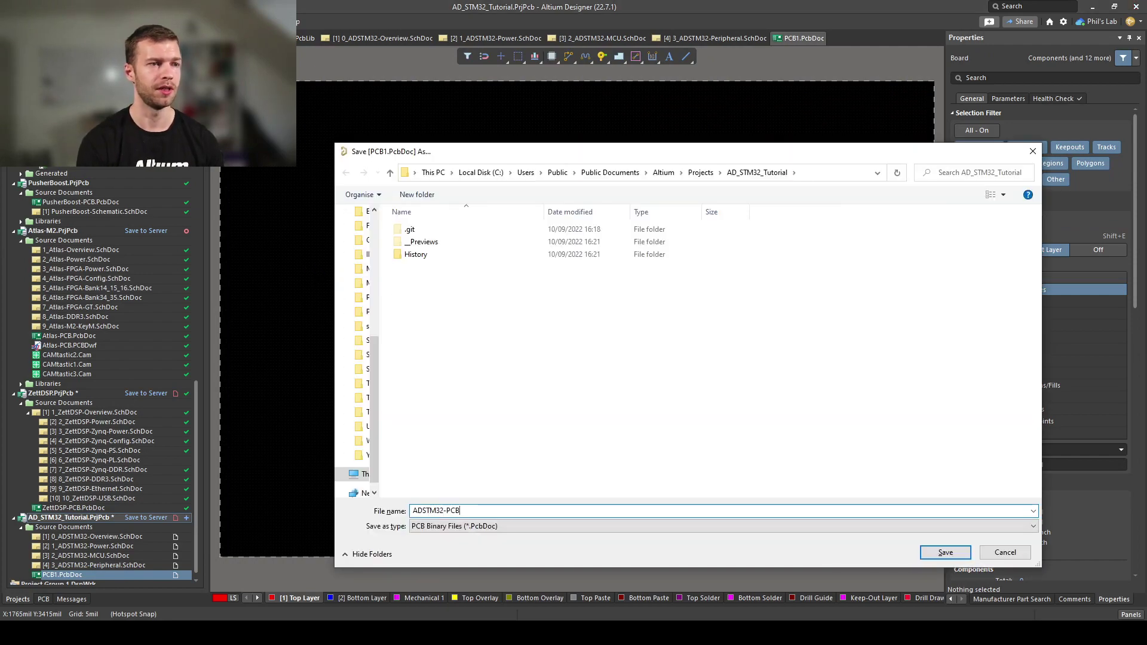
key(Return)
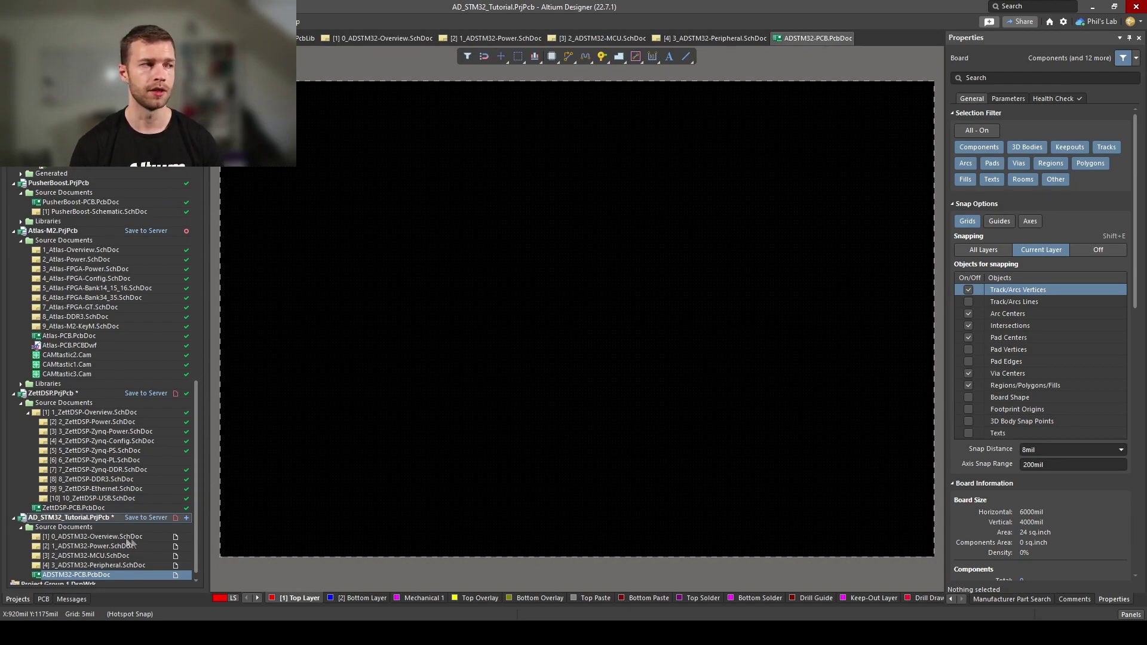
Step: Add the existing libraries Footprint-Lib-PhilsLab.PcbLib and Schematic-Lib-PhilsLab.SchLib from the AltiumDesigner-Libraries folder to the AD_STM32_Tutorial project
right_click(92, 517)
click(209, 279)
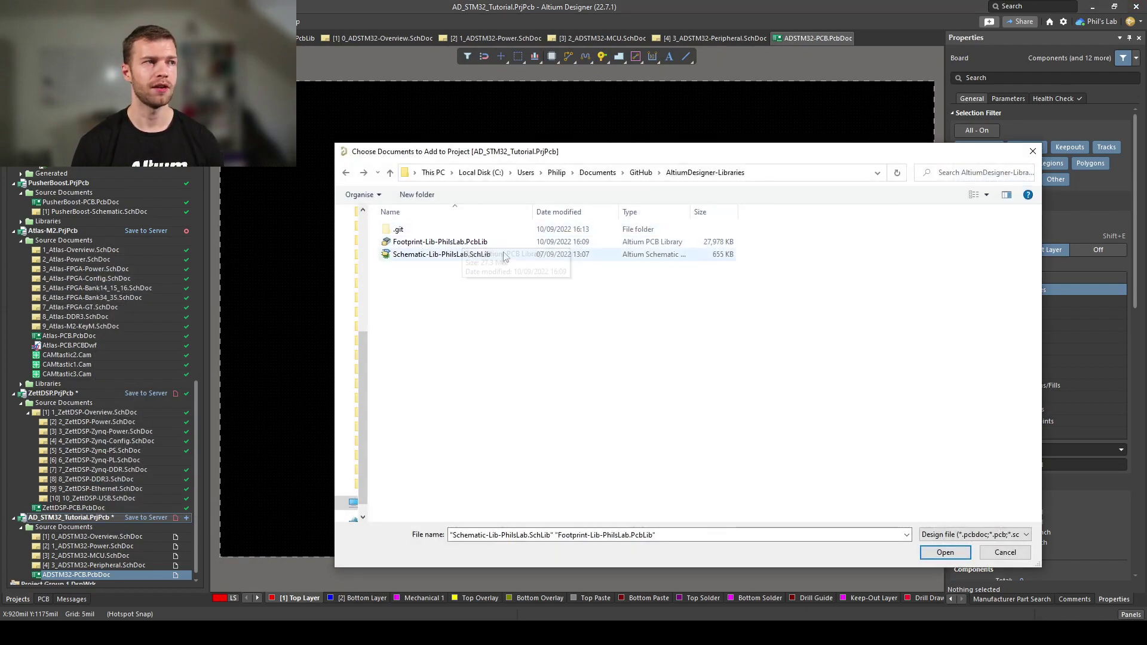
click(471, 243)
shift+click(472, 255)
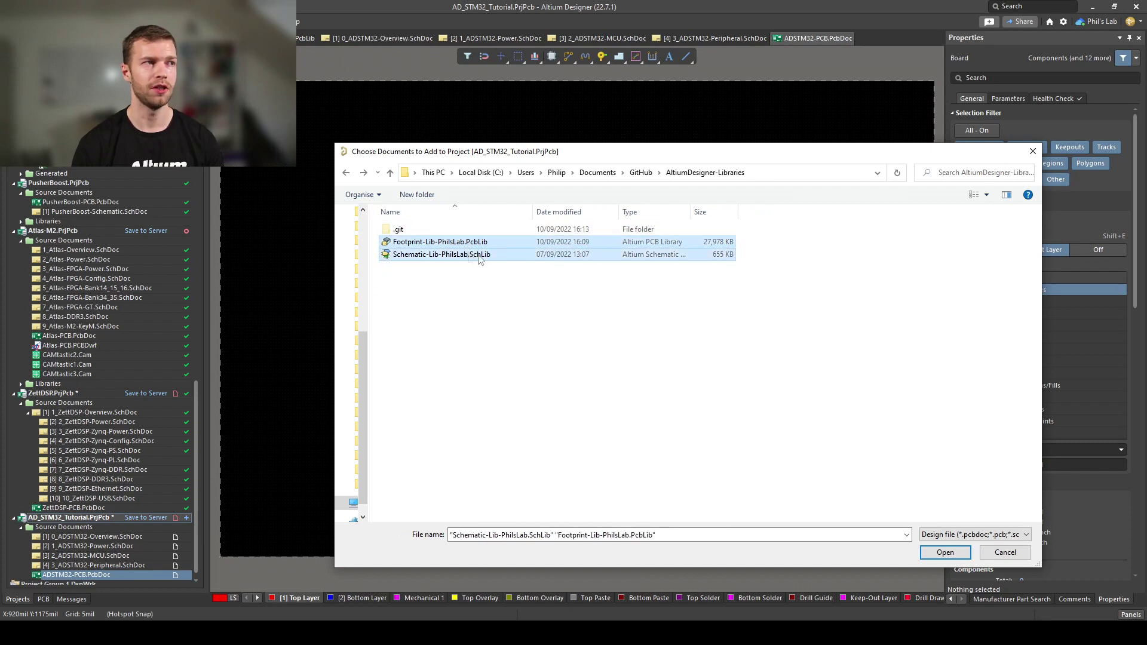
click(946, 553)
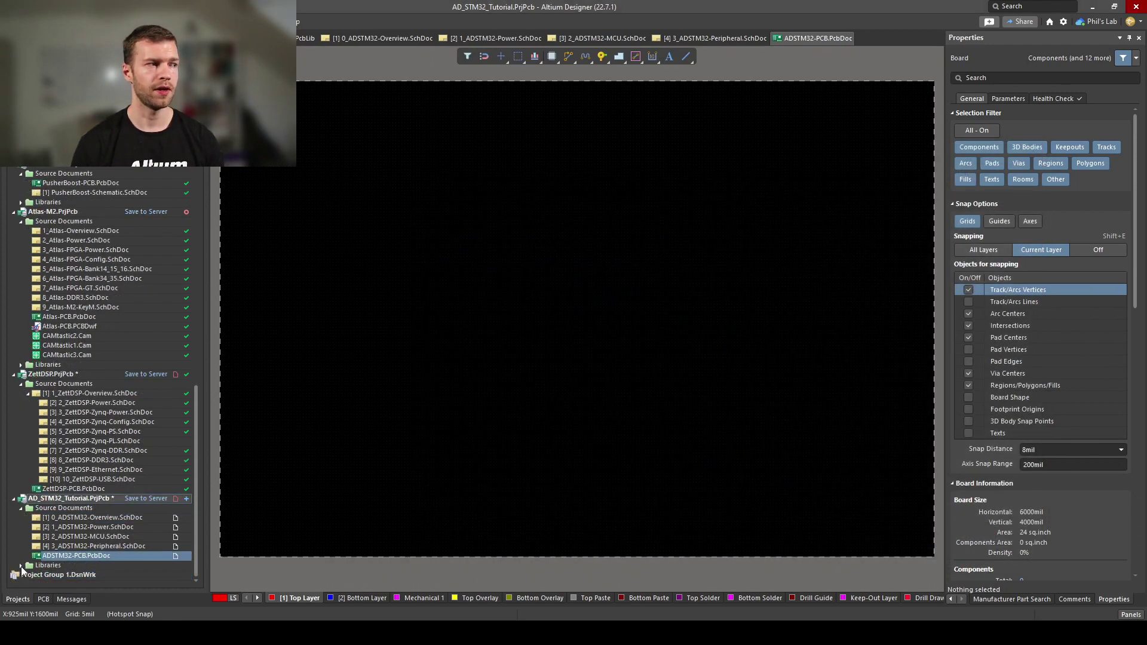
Step: Expand the AD_STM32_Tutorial project's Libraries folder and its PCB and schematic library document groups
click(21, 566)
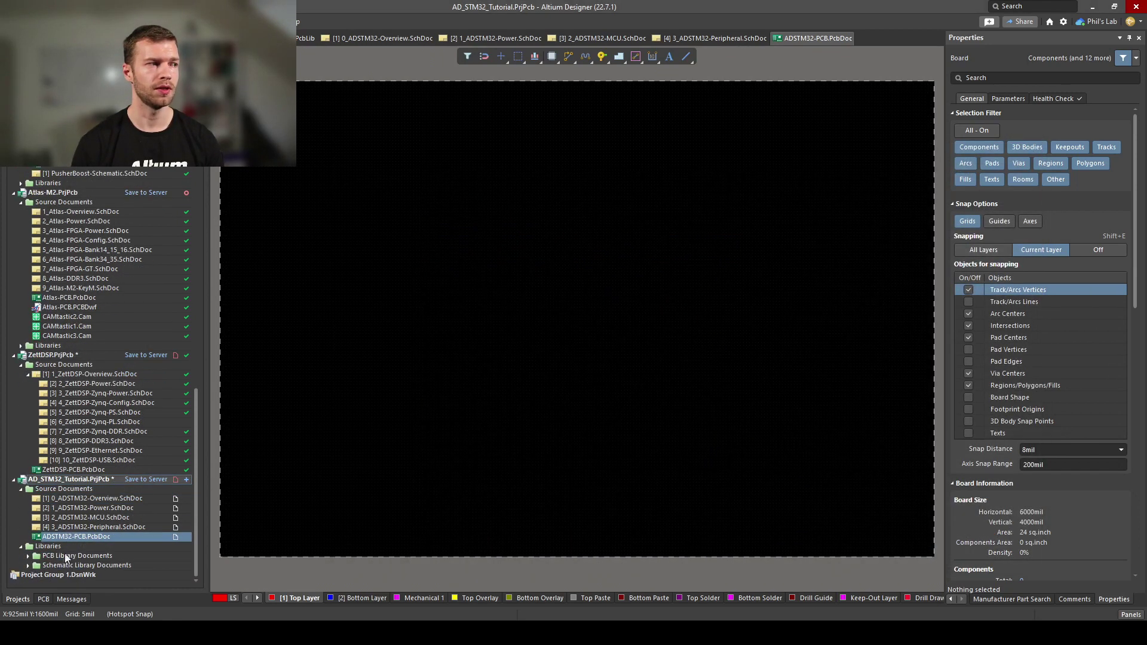
click(27, 556)
click(28, 564)
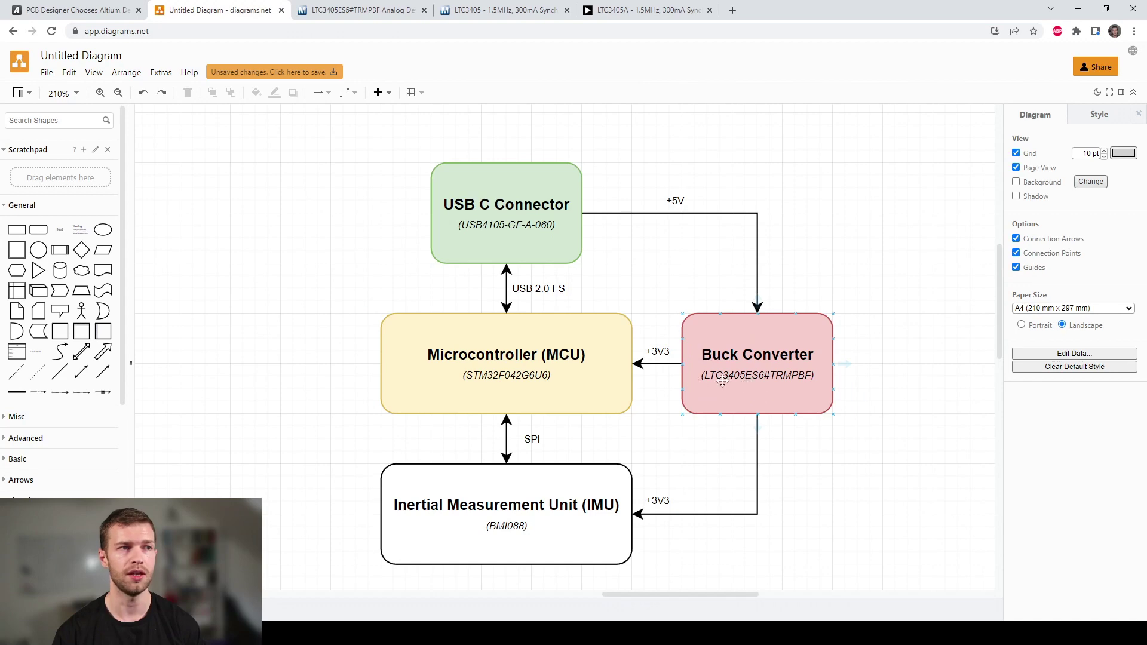
Step: Switch to the browser and examine the buck converter's LTC3405ES6#TRMPBF Mouser product page and the LTC3405A datasheet
click(654, 332)
click(375, 16)
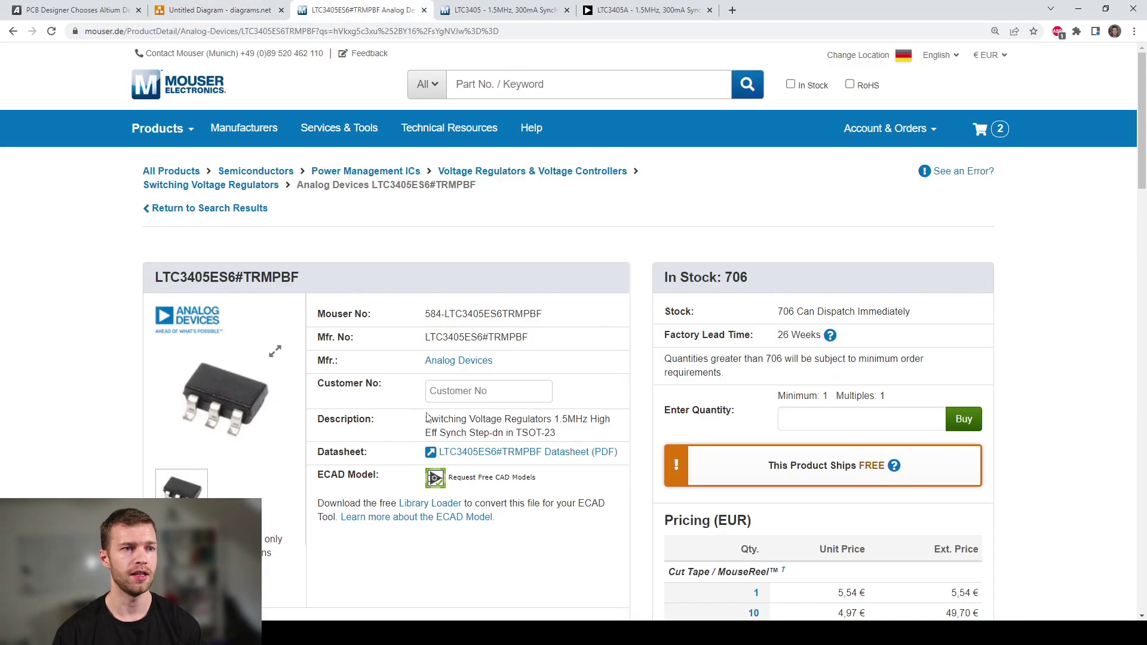
scroll(206, 355, down, 1)
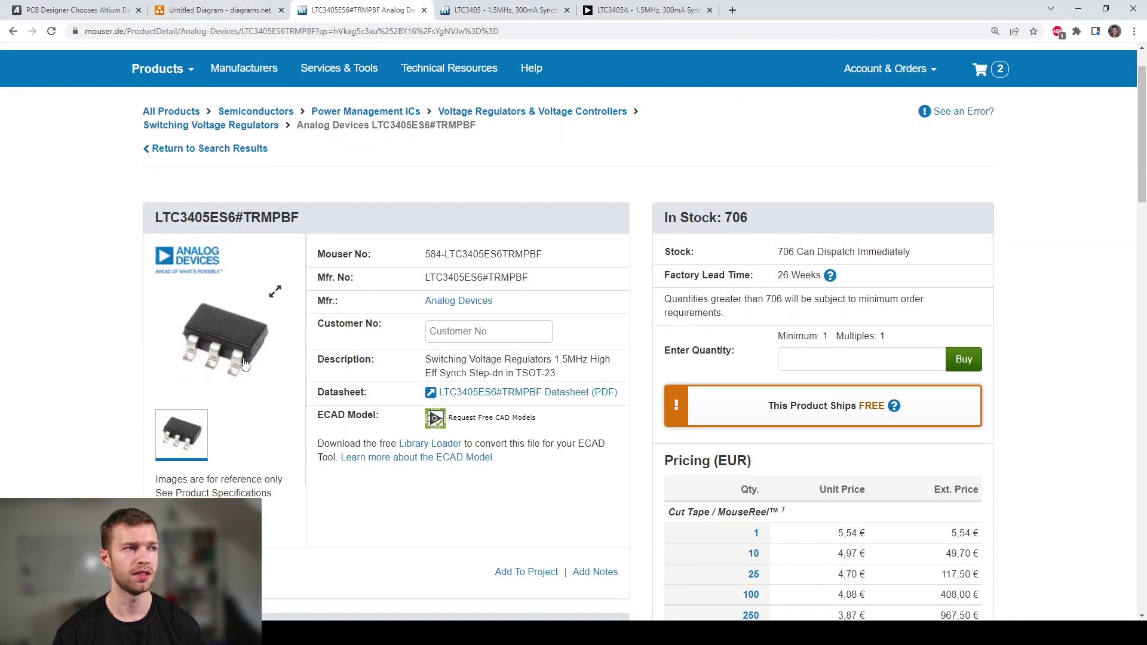
click(624, 12)
scroll(1051, 252, up, 20)
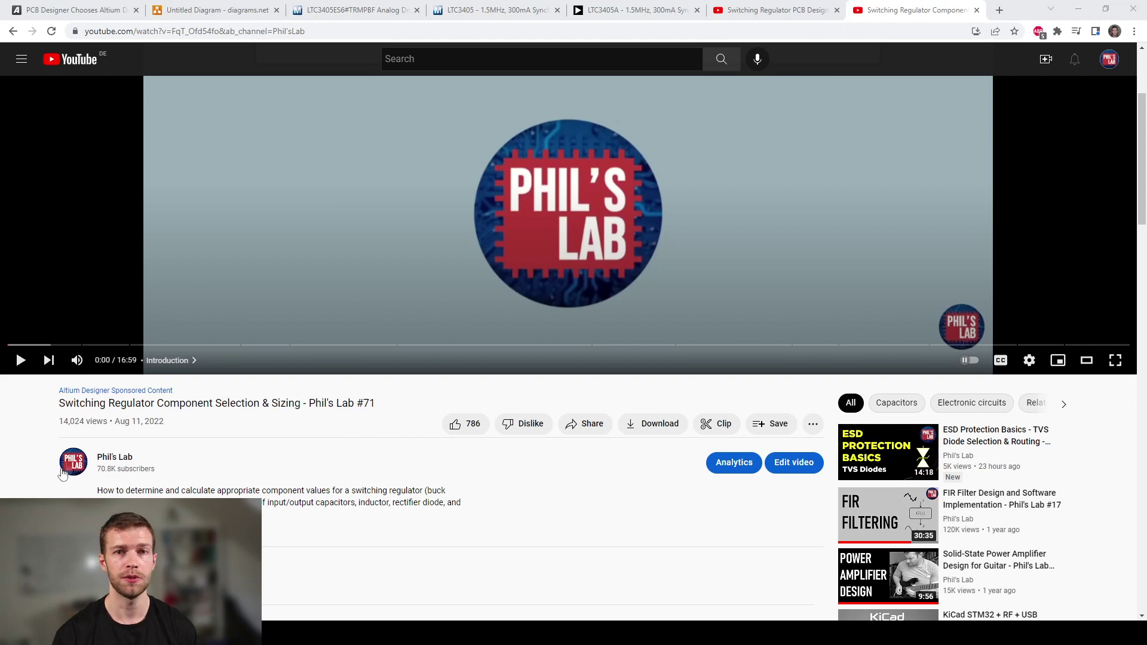
Step: Review the YouTube pages on switching regulator component selection and sizing and on switching regulator PCB design
drag(385, 405, 311, 405)
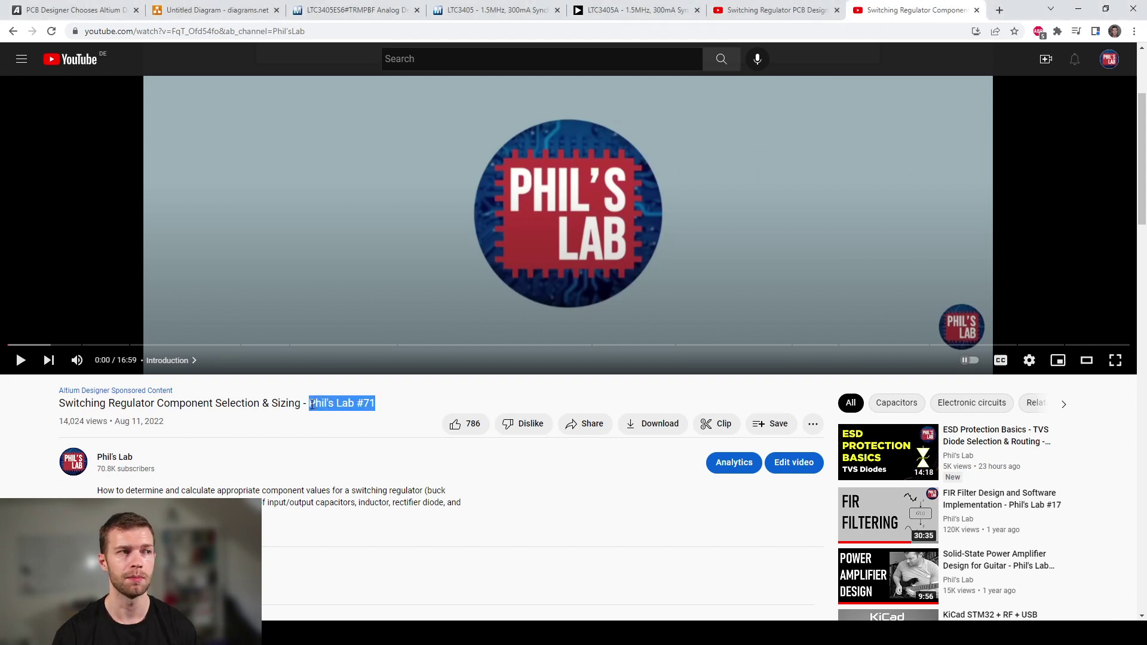
drag(60, 405, 299, 406)
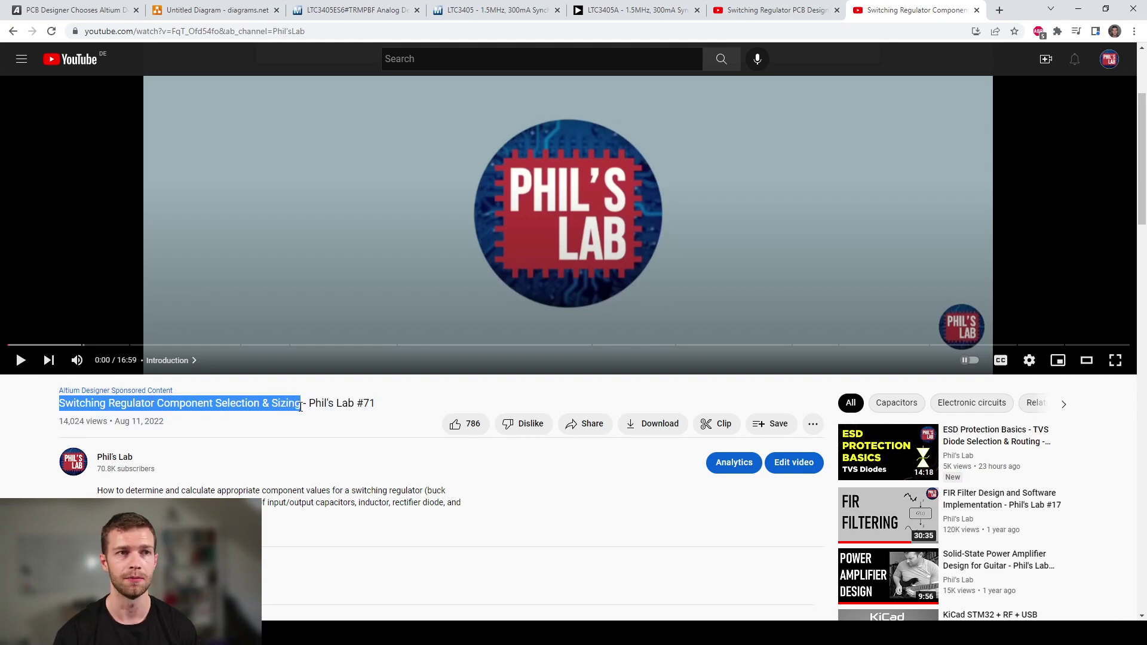
key(ctrl+shift+Tab)
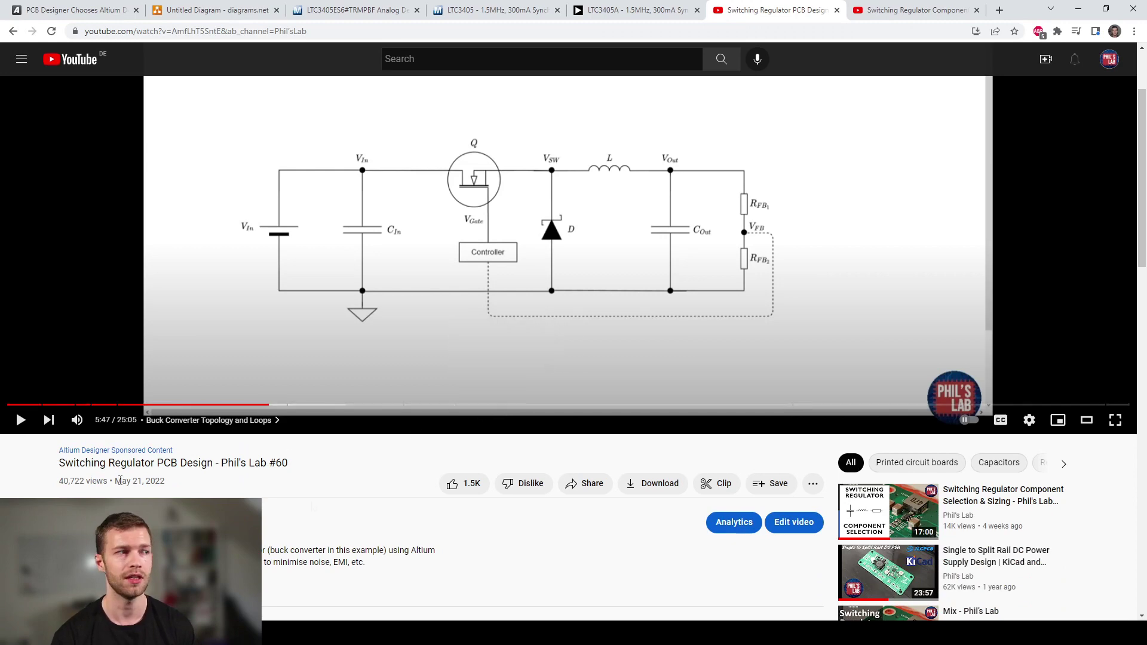
scroll(286, 509, down, 2)
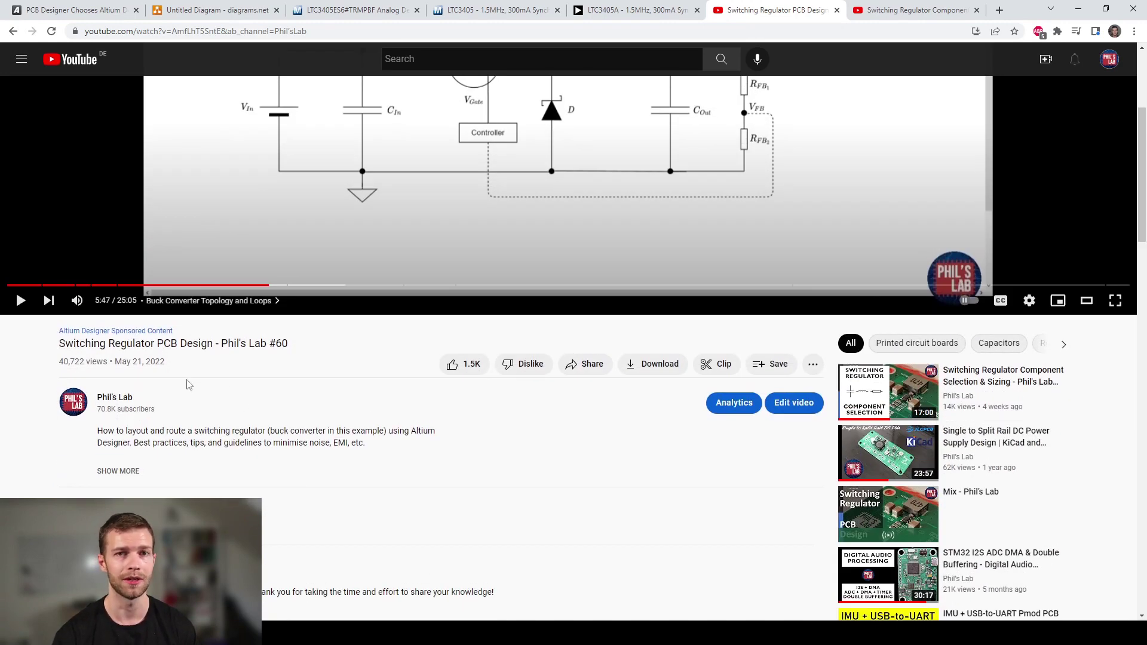
scroll(363, 473, up, 4)
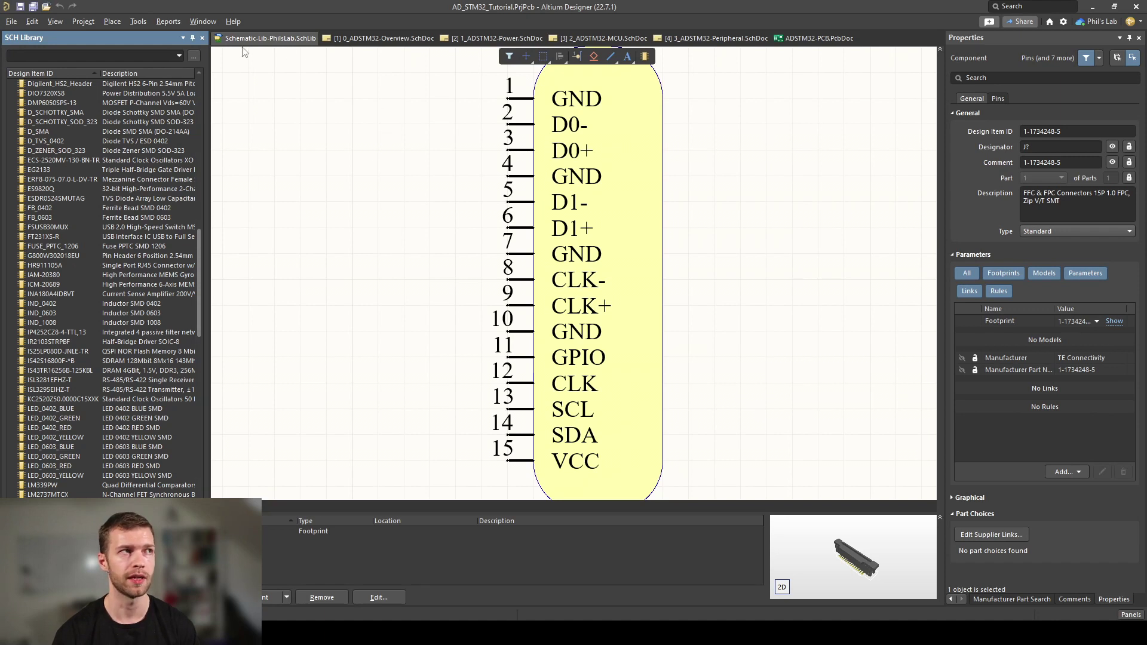
Step: Start the Symbol Wizard in the Schematic-Lib-PhilsLab library and look up the pin functions in the LTC3405A datasheet
click(142, 23)
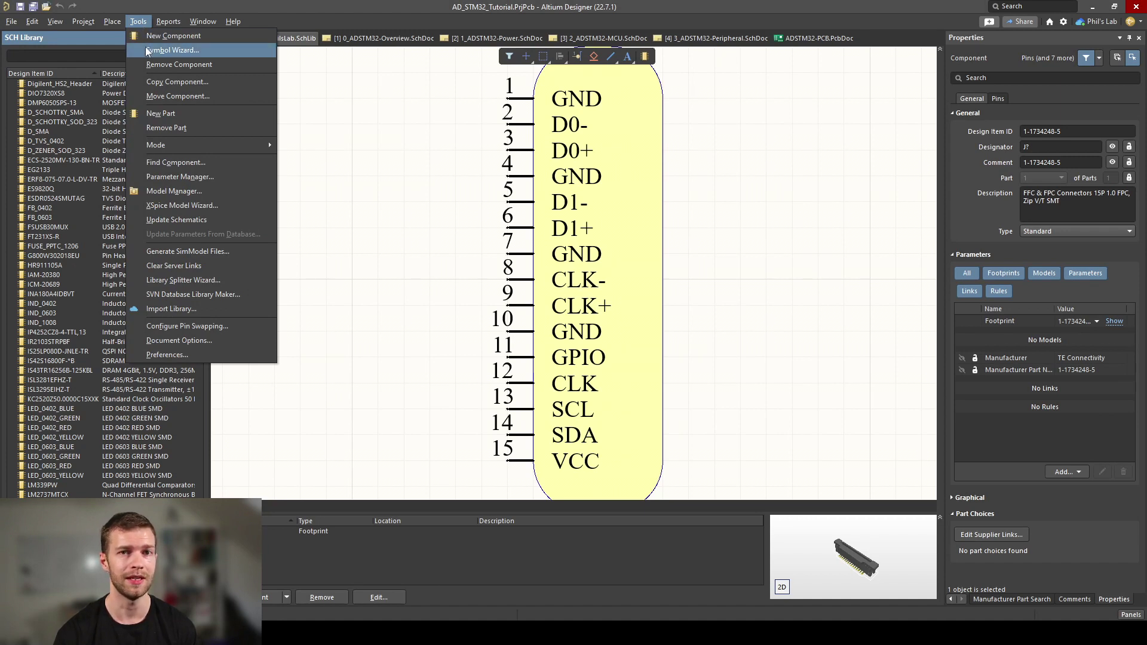
click(145, 50)
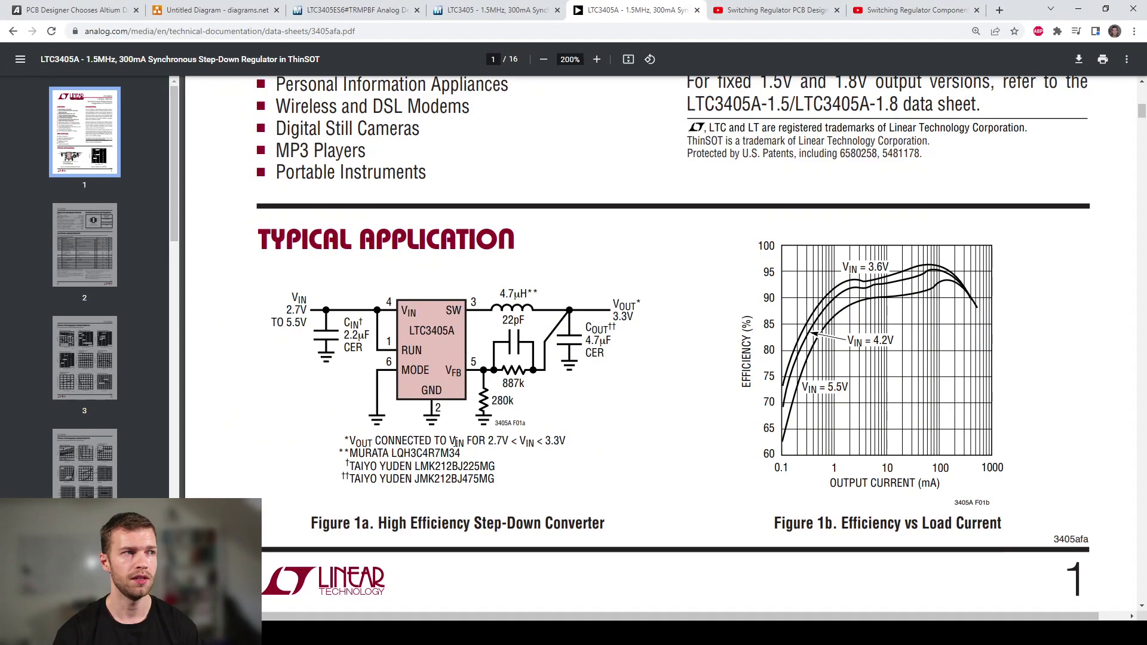
scroll(457, 442, down, 10)
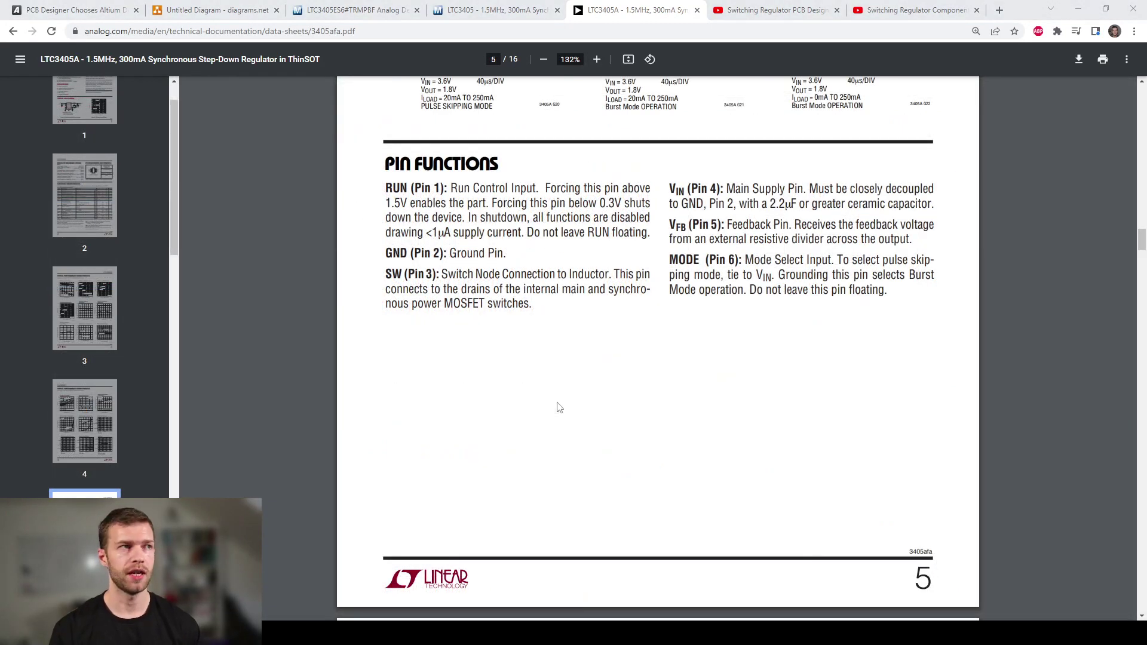
scroll(559, 407, up, 1)
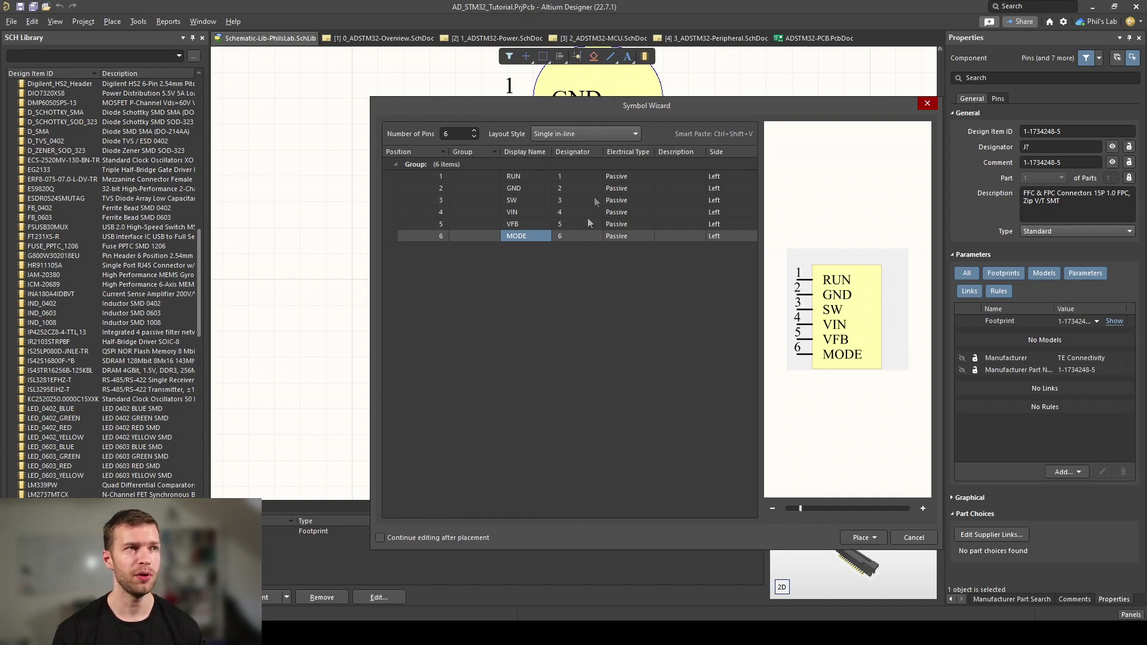
Step: Set the electrical type of the RUN pin to Input and of the GND and SW pins to Power
click(647, 175)
click(646, 174)
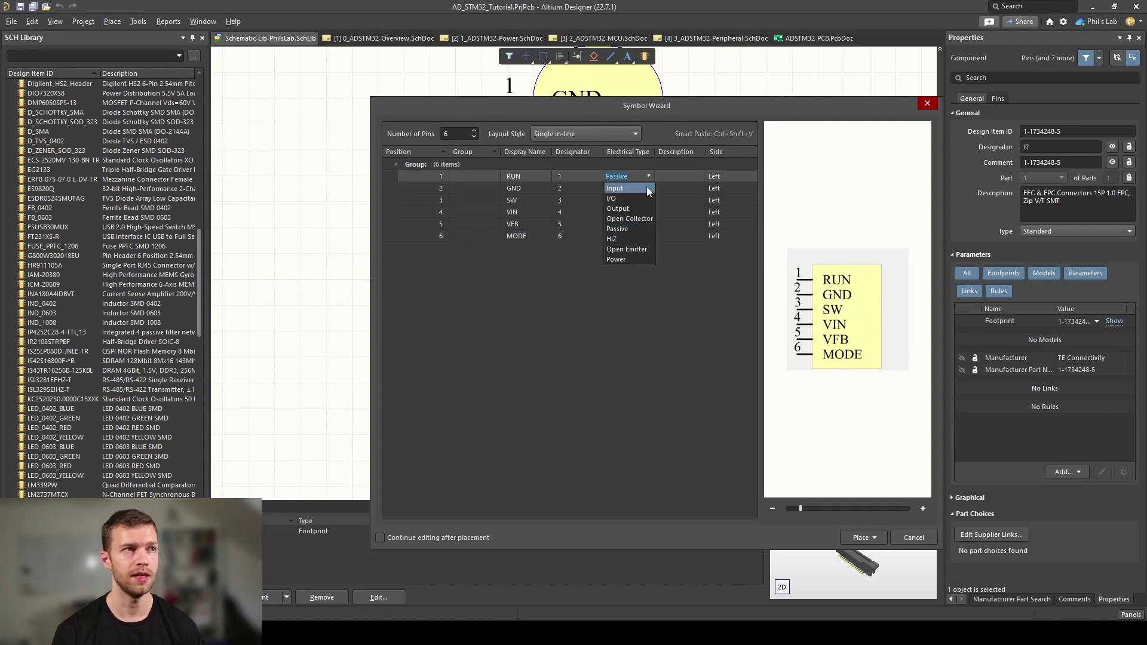
click(648, 186)
click(650, 189)
click(648, 188)
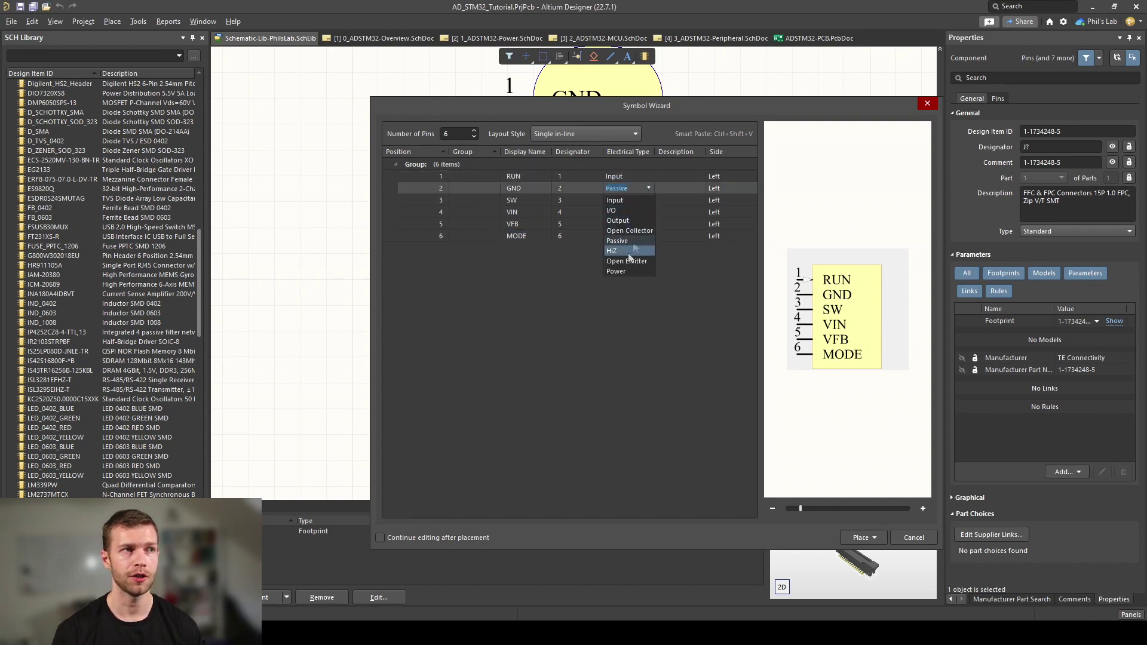
click(633, 272)
click(646, 201)
click(648, 200)
click(622, 282)
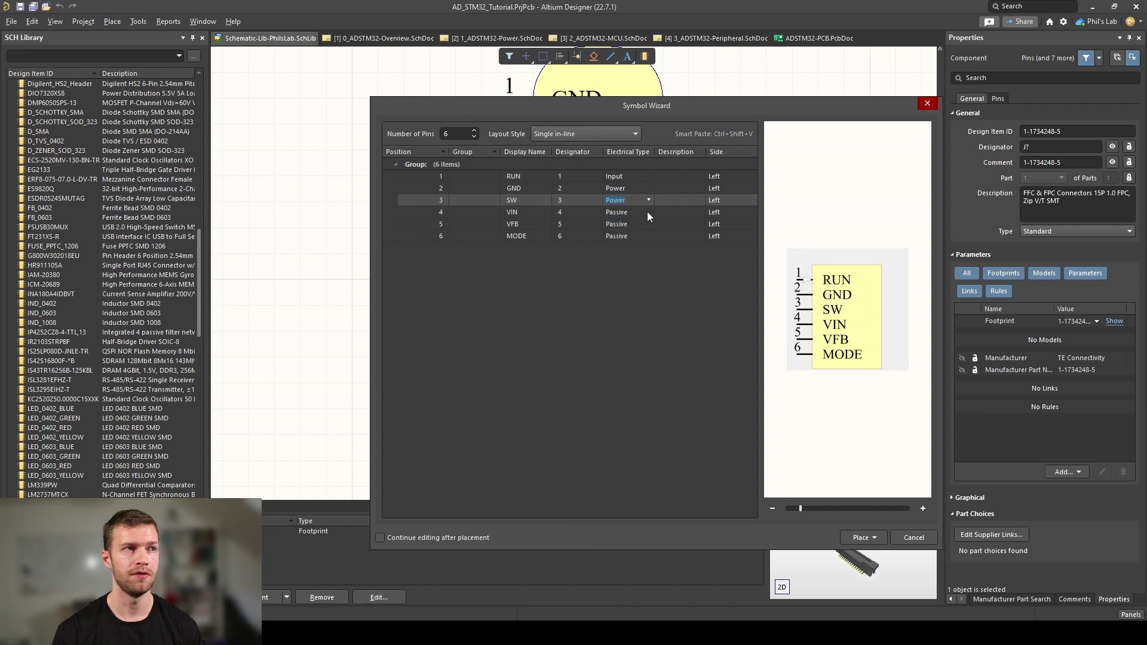
Step: Set the electrical types of the remaining pins: VIN to Power, VFB to Input and MODE to Passive
click(647, 211)
click(647, 211)
click(626, 296)
click(648, 224)
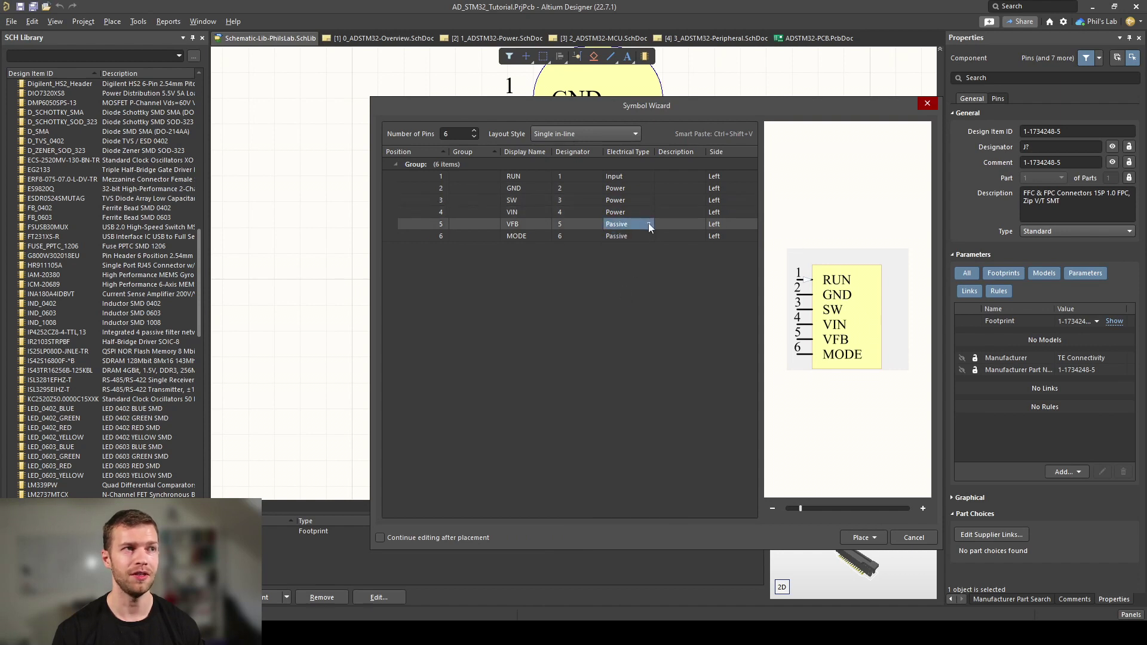
click(649, 223)
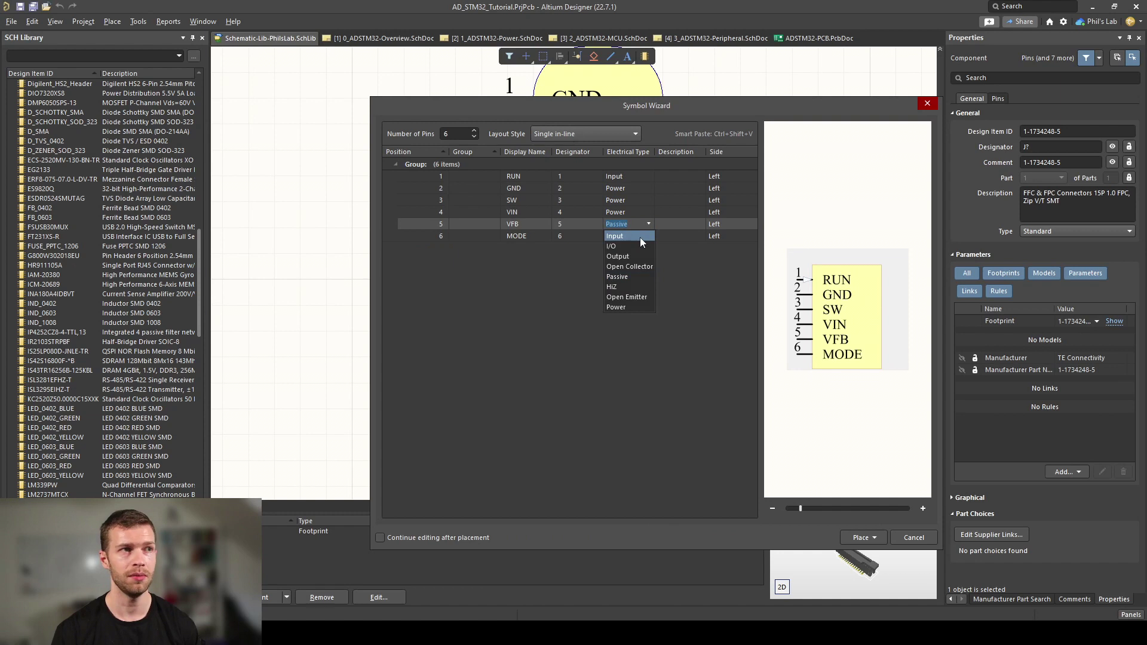
click(640, 237)
click(644, 236)
click(647, 236)
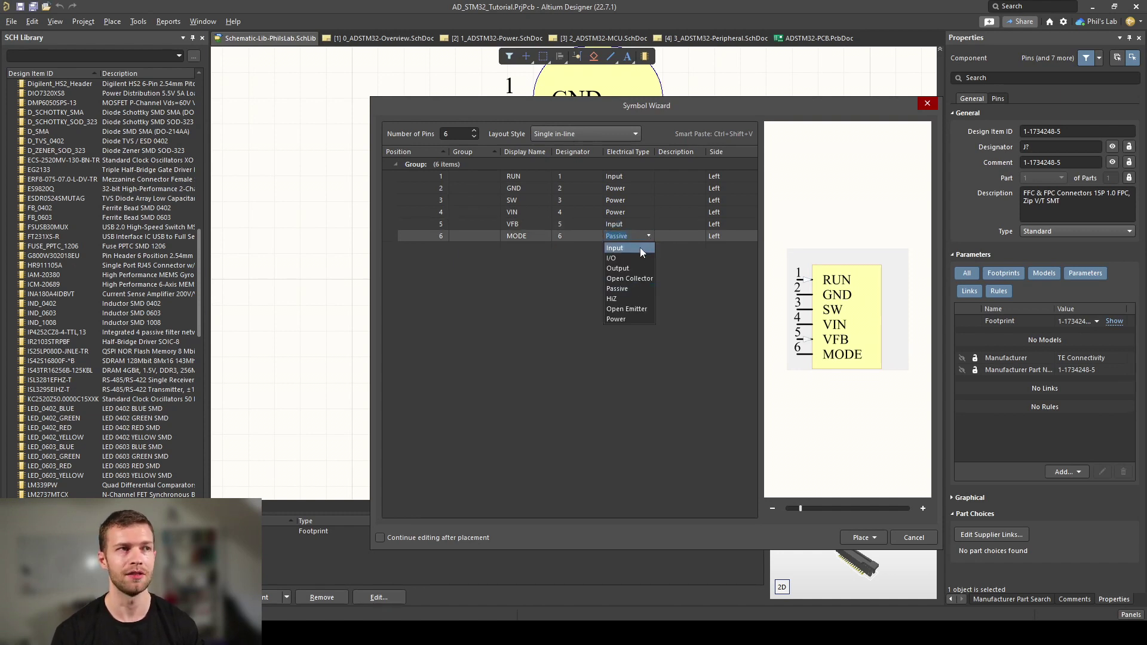
click(637, 290)
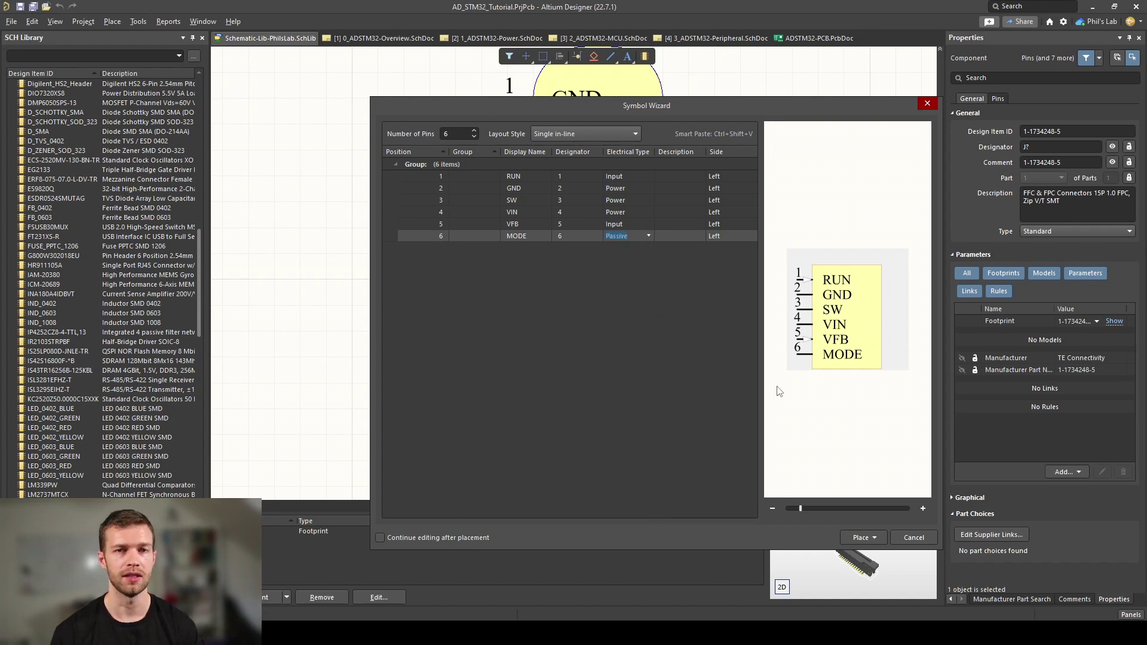
Step: Place the six-pin wizard result as a new symbol in the schematic library
click(877, 536)
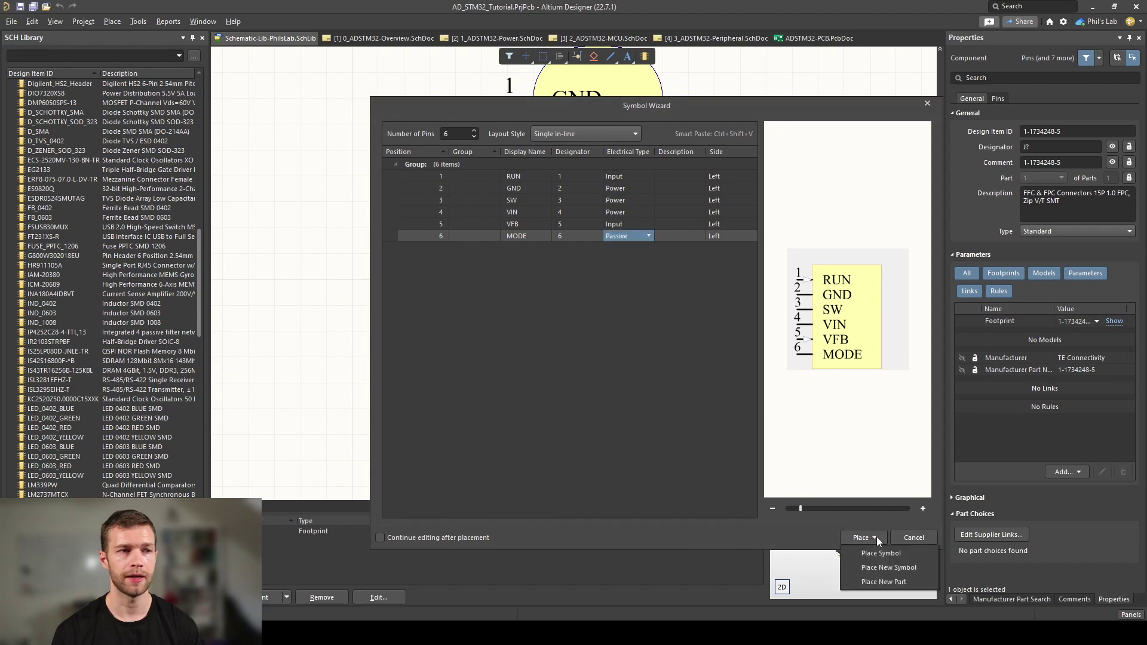
click(889, 564)
ctrl+scroll(758, 331, down, 3)
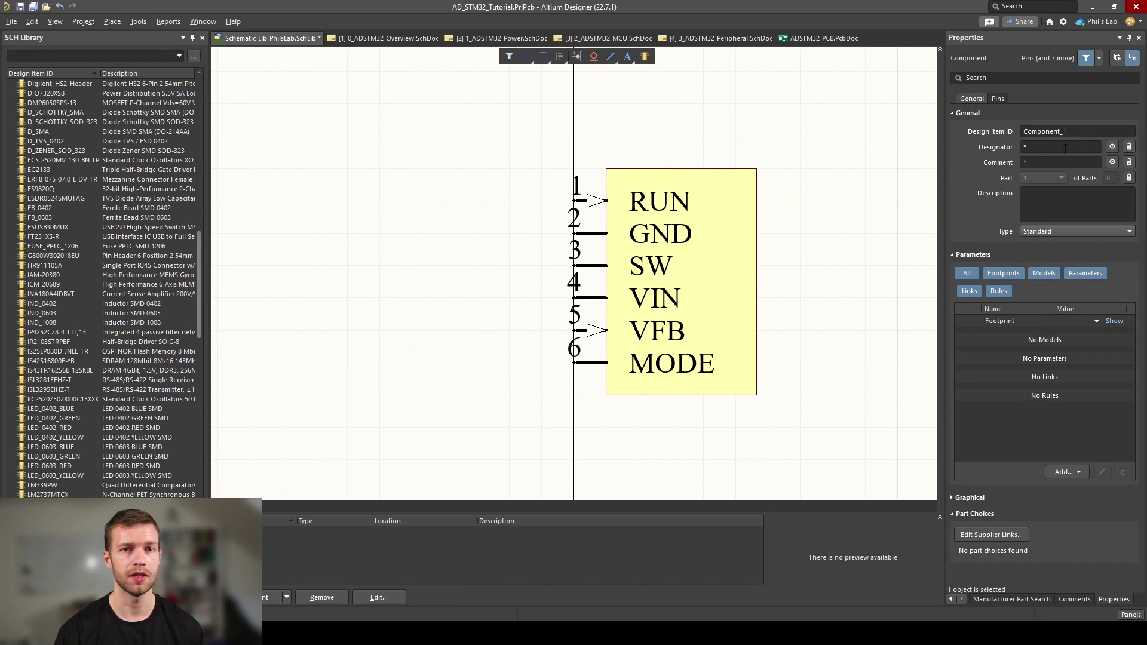
Step: Set the new component's design item ID and comment to LTC3405ES6#TRMPBF and its designator to U?
click(1094, 133)
text(LTC3405ES6#TRMPBF)
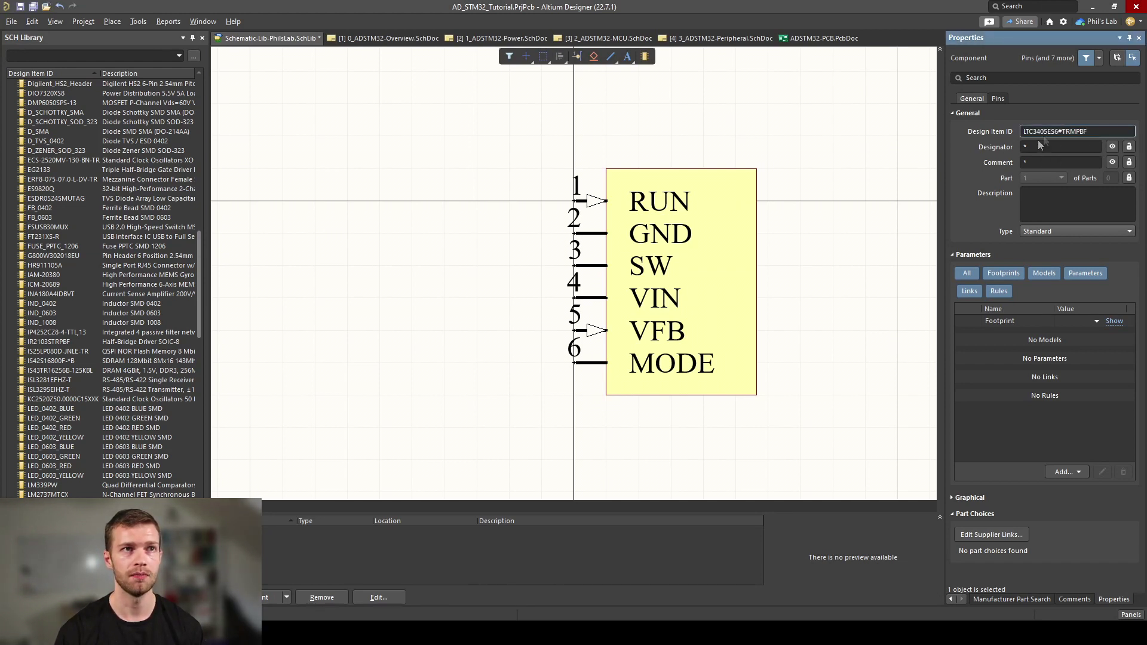
click(1060, 162)
text(LTC3405ES6#TRMPBF)
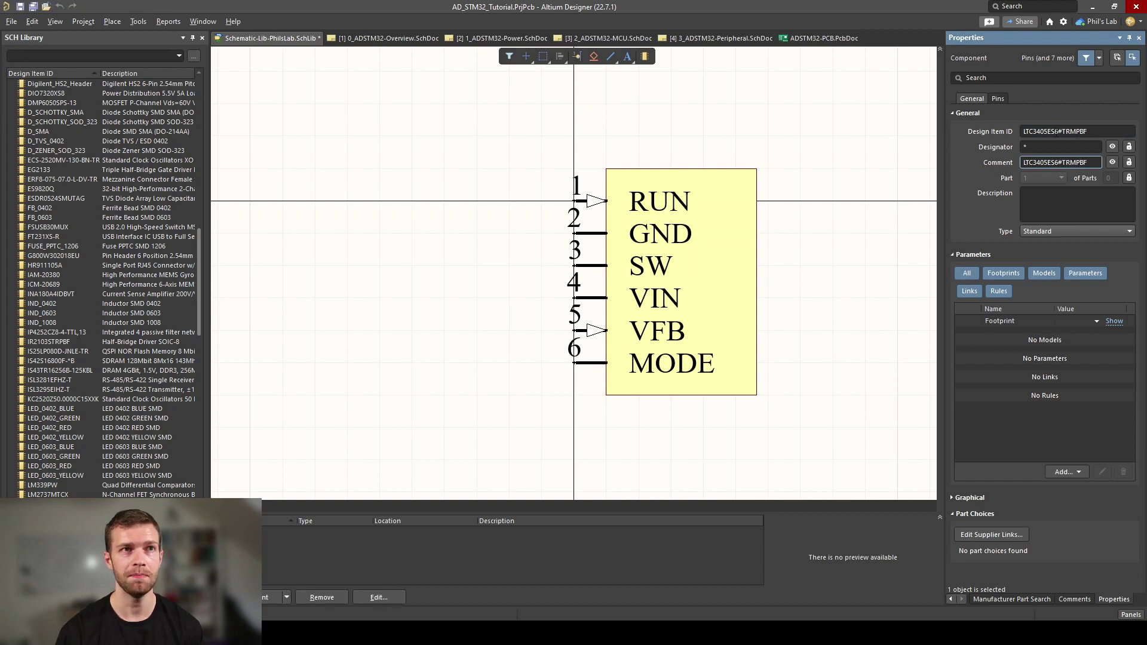
click(1059, 147)
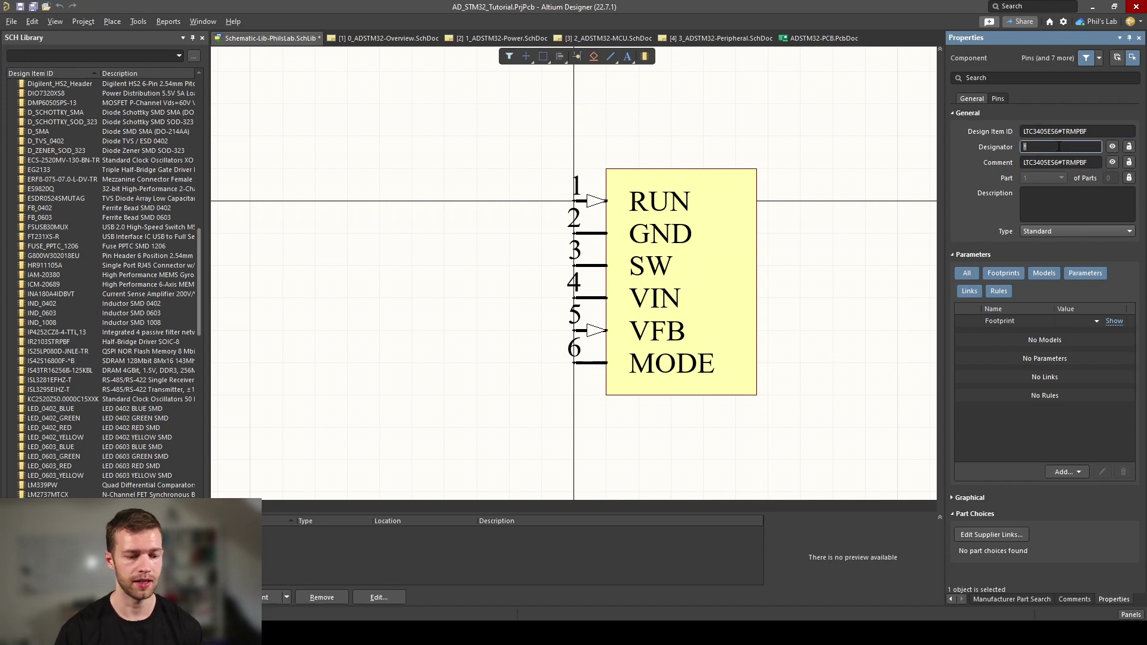
text(U?)
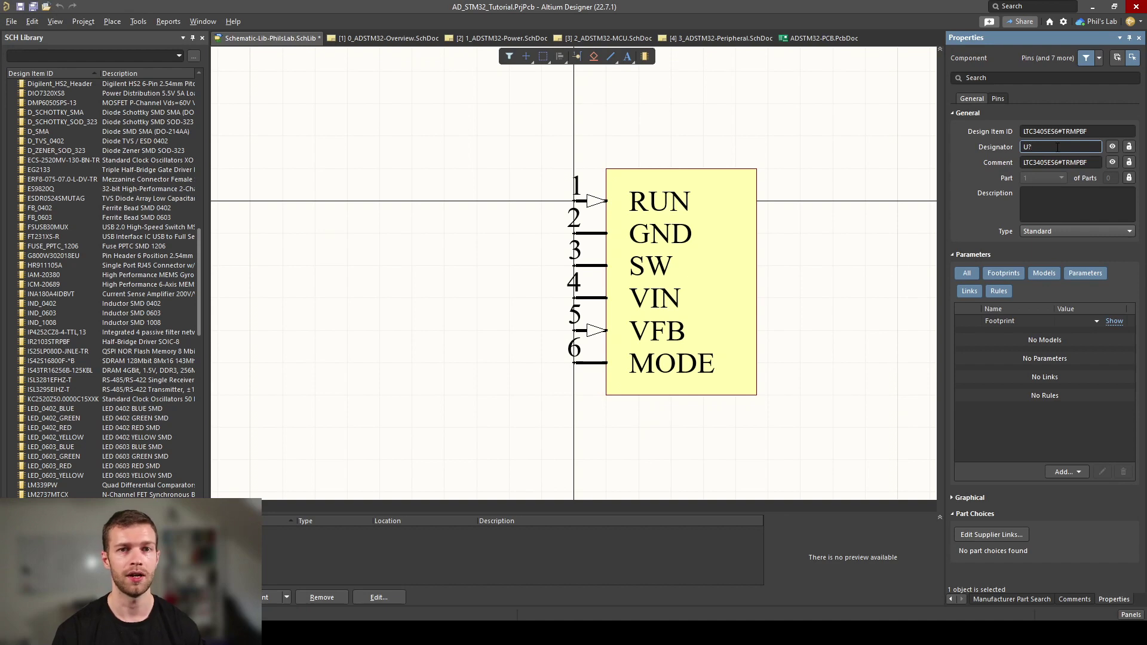
Step: Copy the datasheet title "1.5MHz, 300mA Synchronous Step-Down Regulator in ThinSOT" into the component's description
key(ctrl+a)
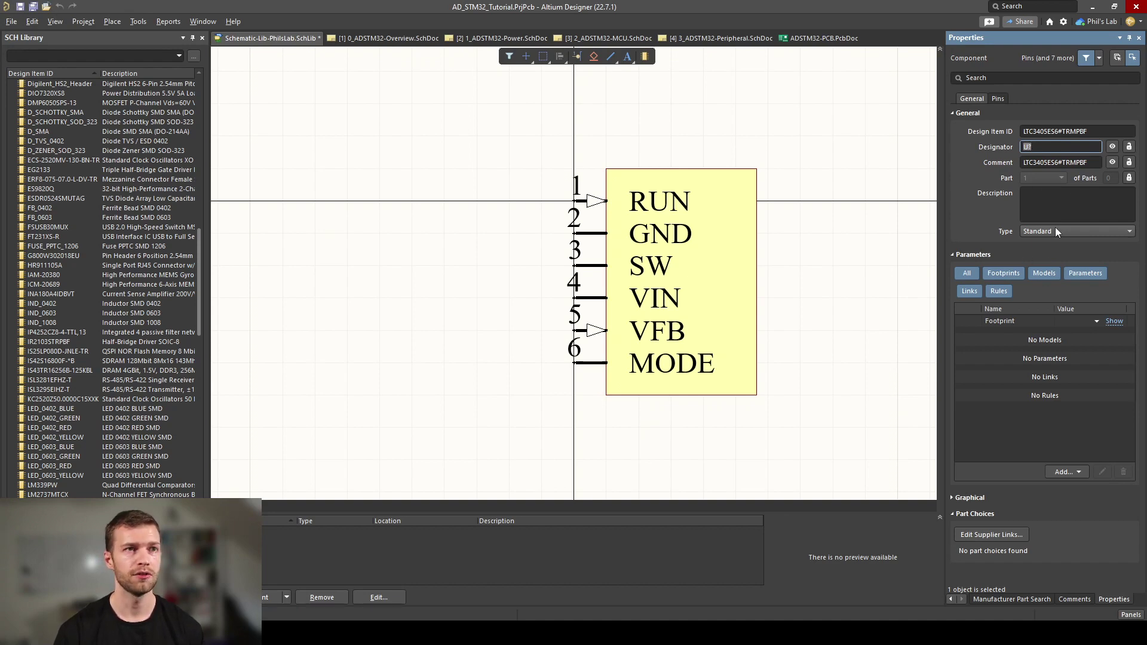
key(alt+Tab)
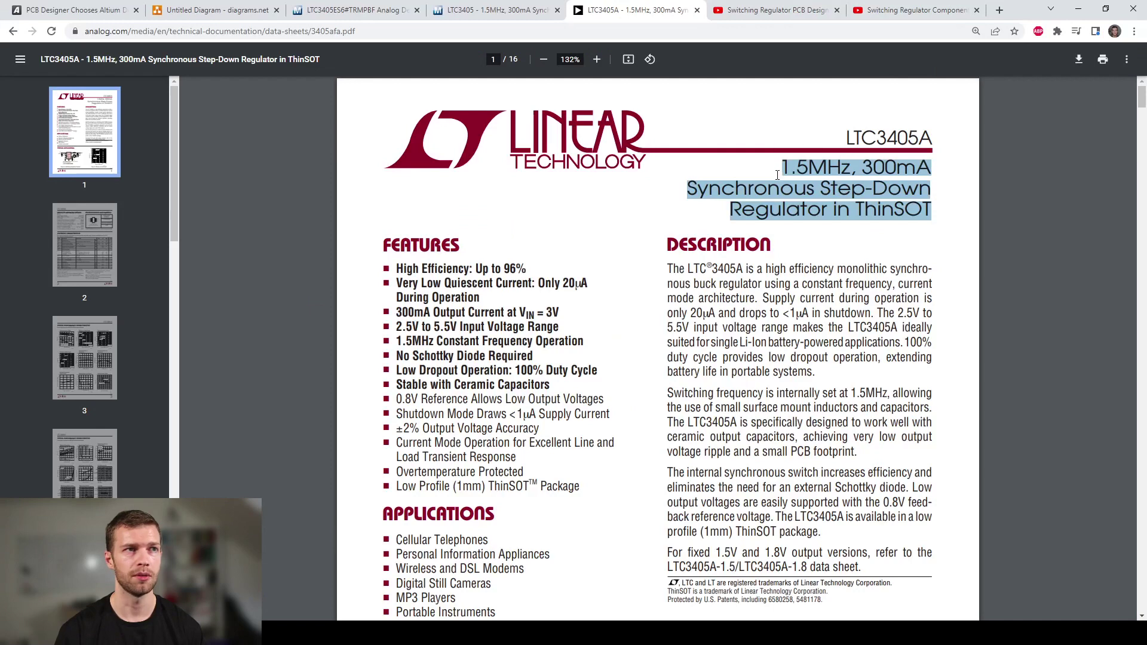
key(alt+Tab)
text(1.5MHz, 300mA Synchronous Step-Down Regulator in ThinSOT)
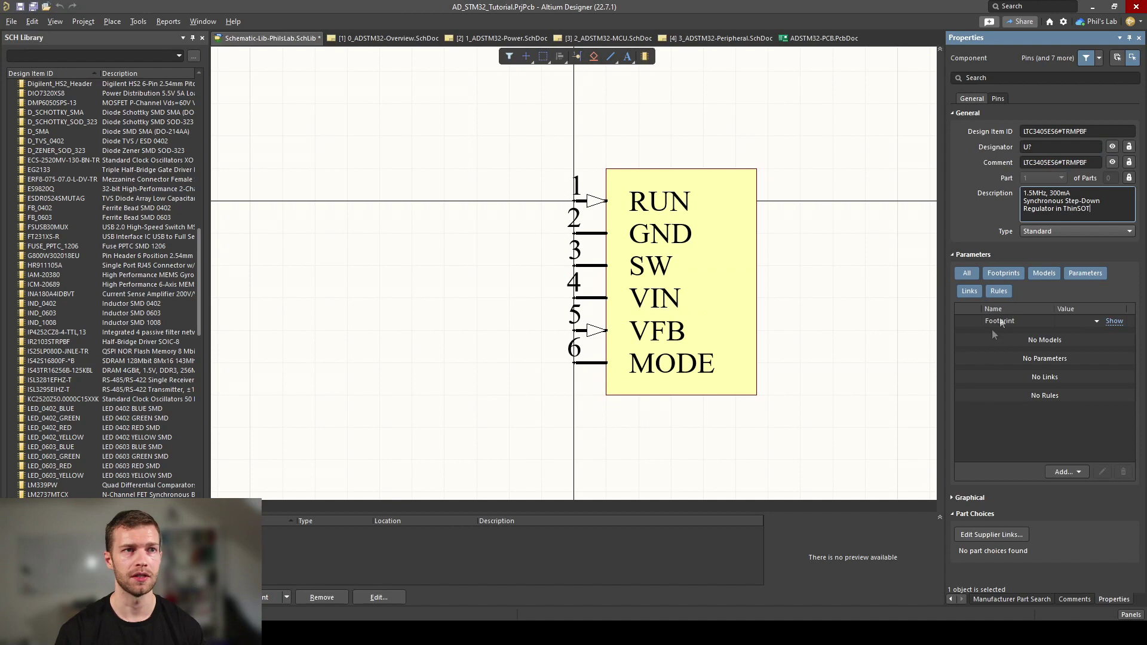
Step: Add two parameters to the component, named Manufacturer and Manufacturer Part Number
click(1072, 472)
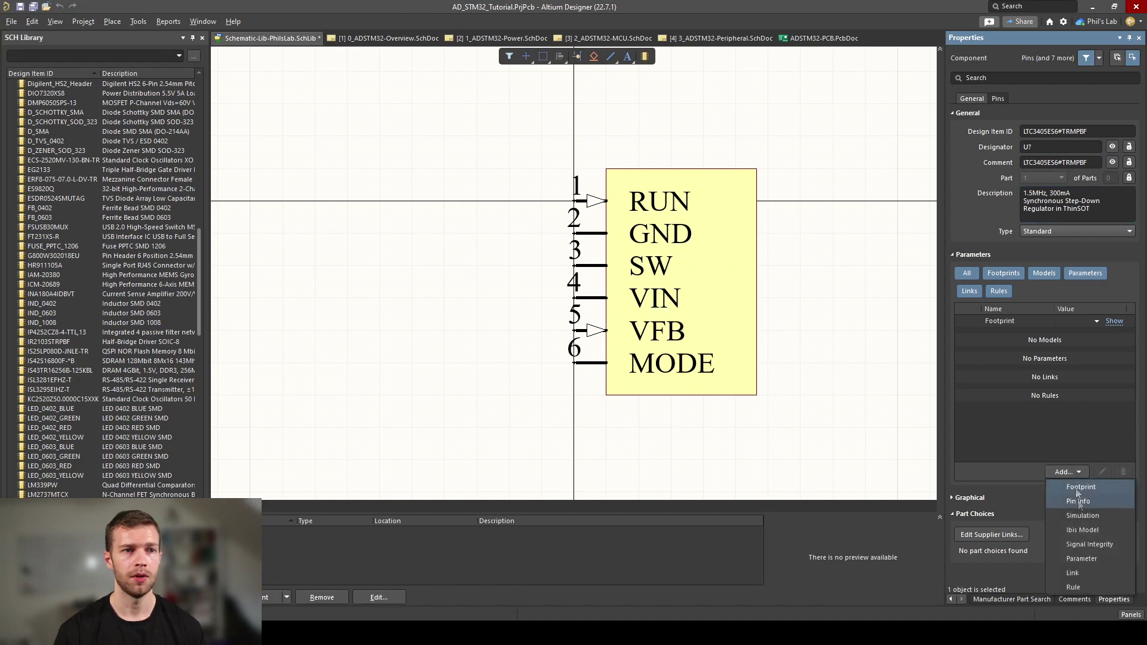
click(1083, 558)
click(1081, 473)
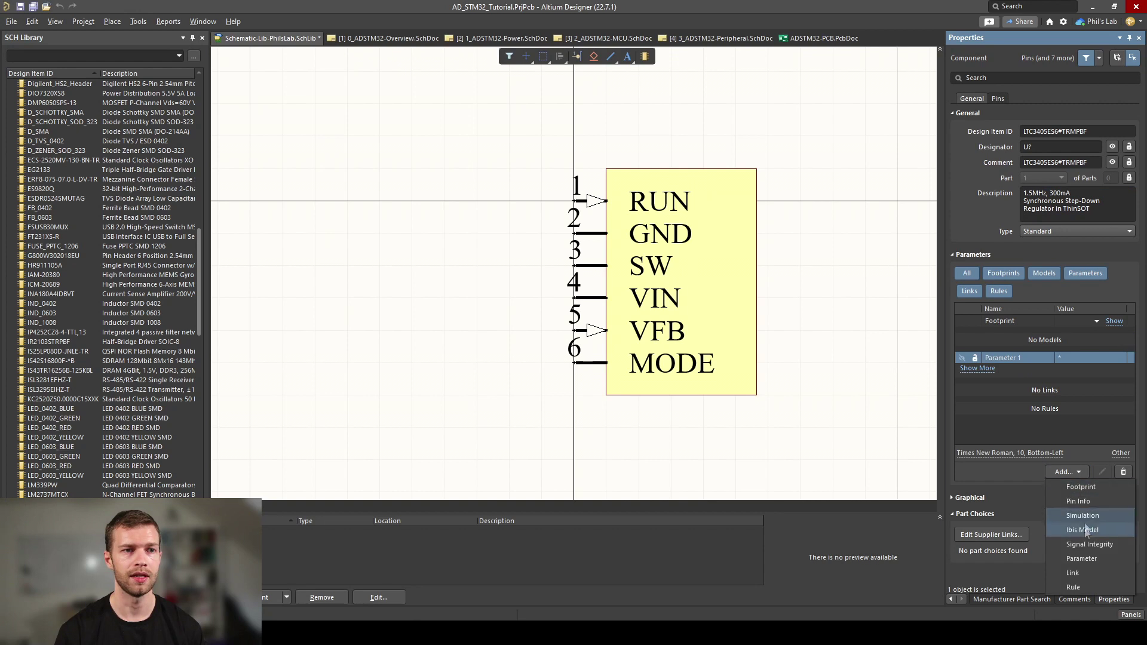
click(1083, 558)
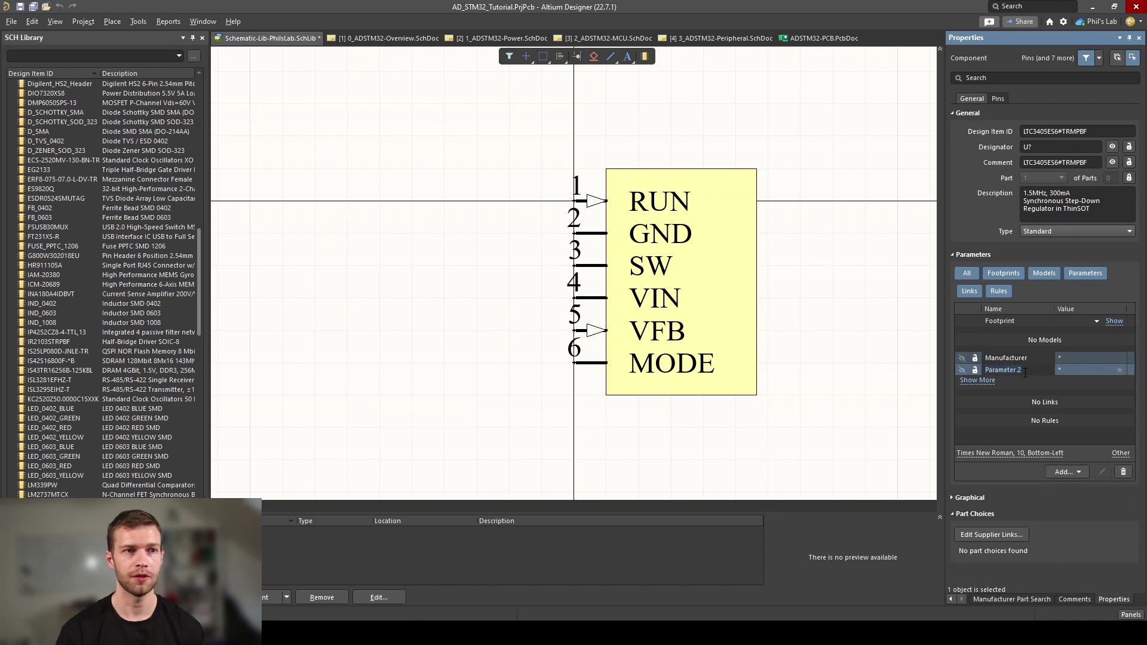
text(Manufacturer Part)
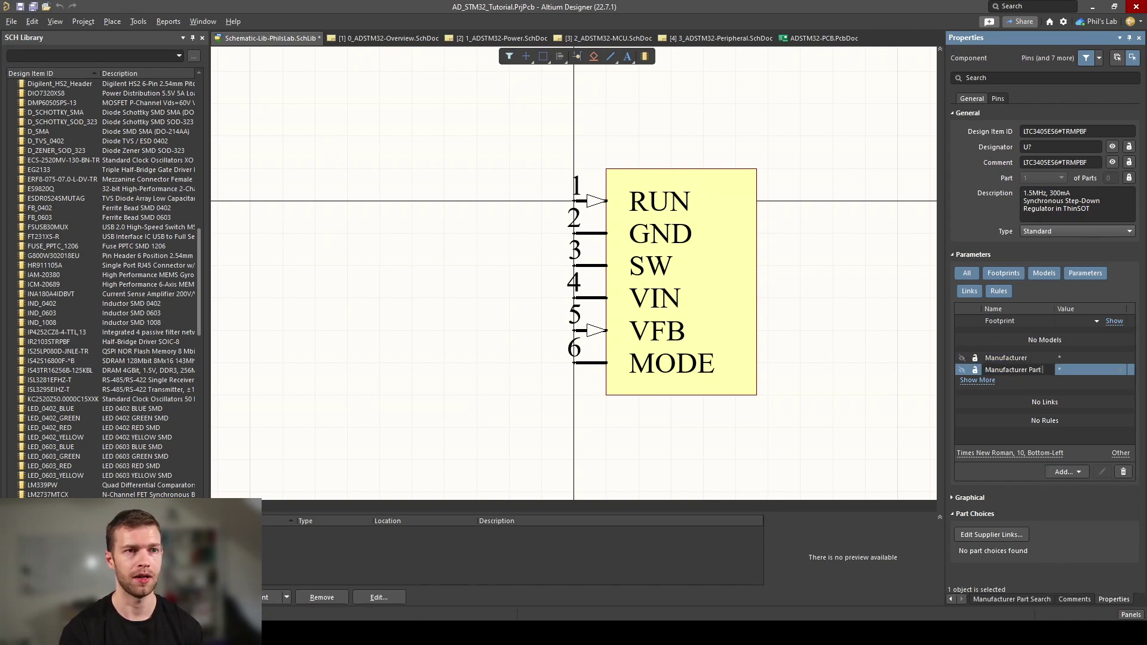
text( Nu)
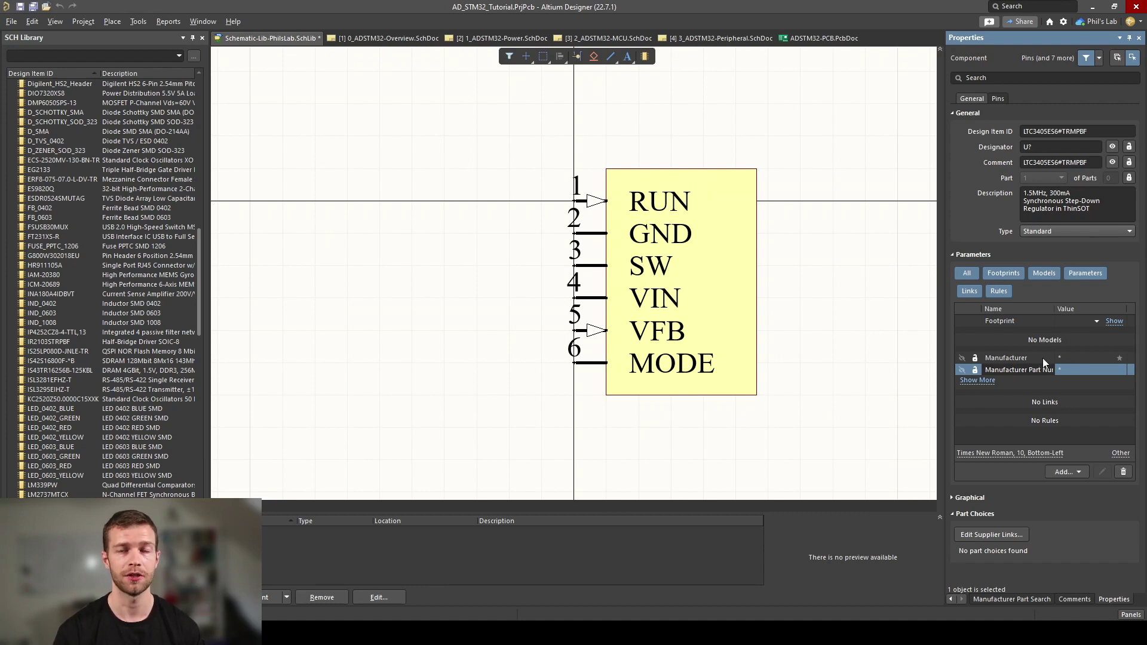
Step: Set the Manufacturer Part Number parameter to LTC3405ES6#TRMPBF and the Manufacturer parameter to Analog Devices
click(1102, 371)
text(LTC3405ES6#TRMPBF)
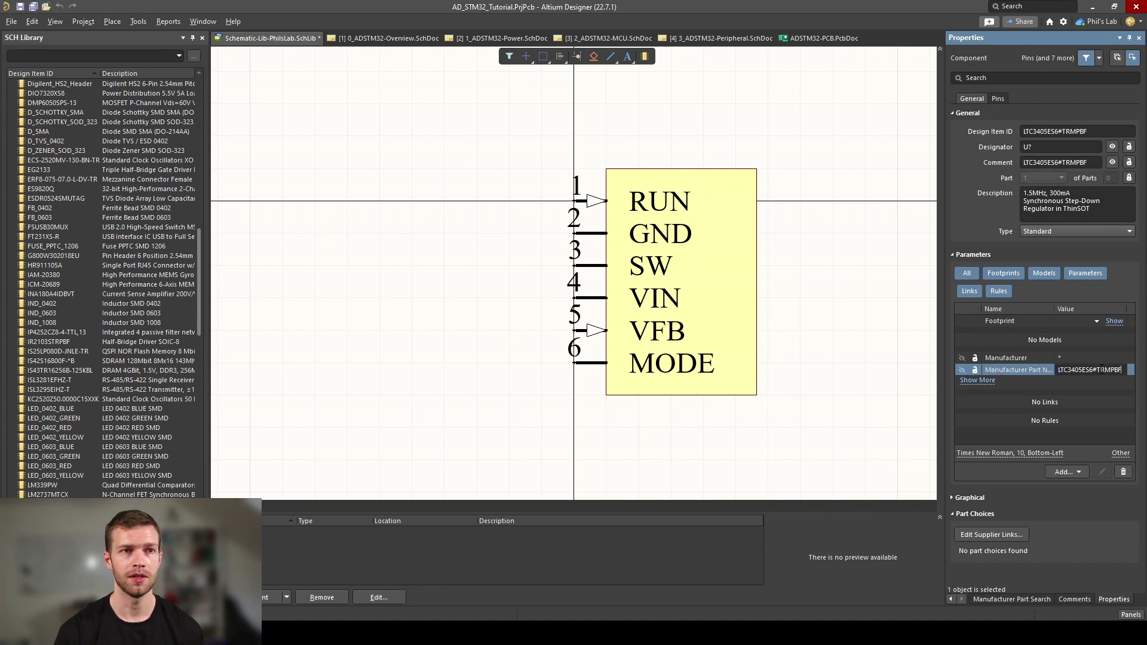
click(1078, 361)
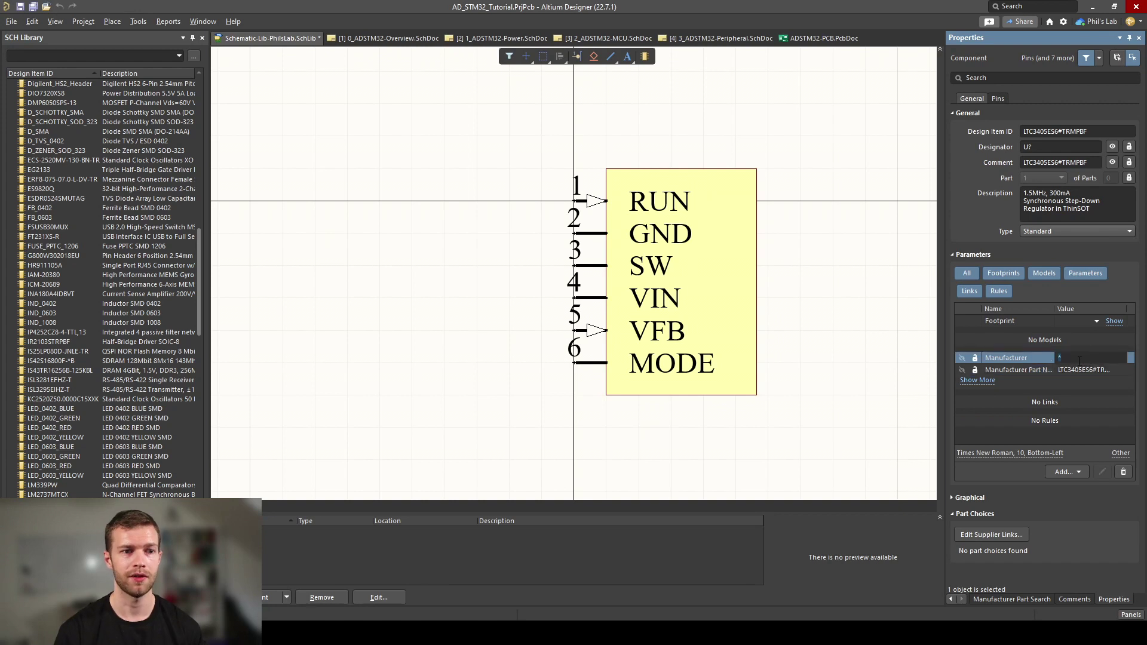
text(Analoge)
key(BackSpace)
text(Devices)
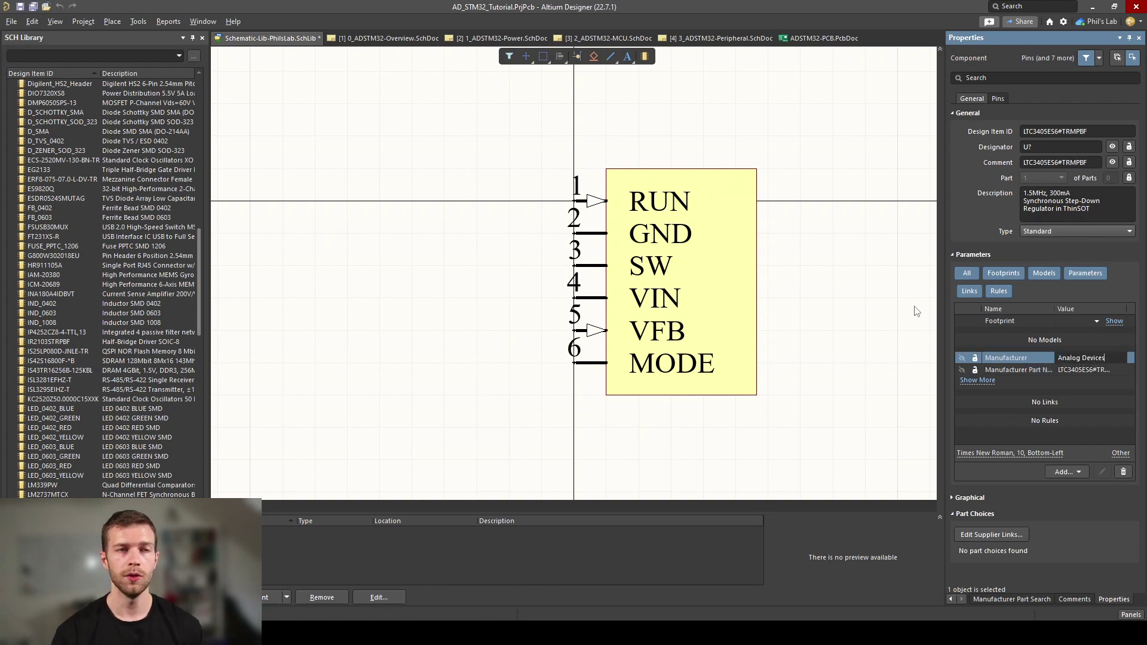
Step: Add the SOT-23-6 footprint from Footprint-Lib-PhilsLab.PcbLib to the component
click(1114, 322)
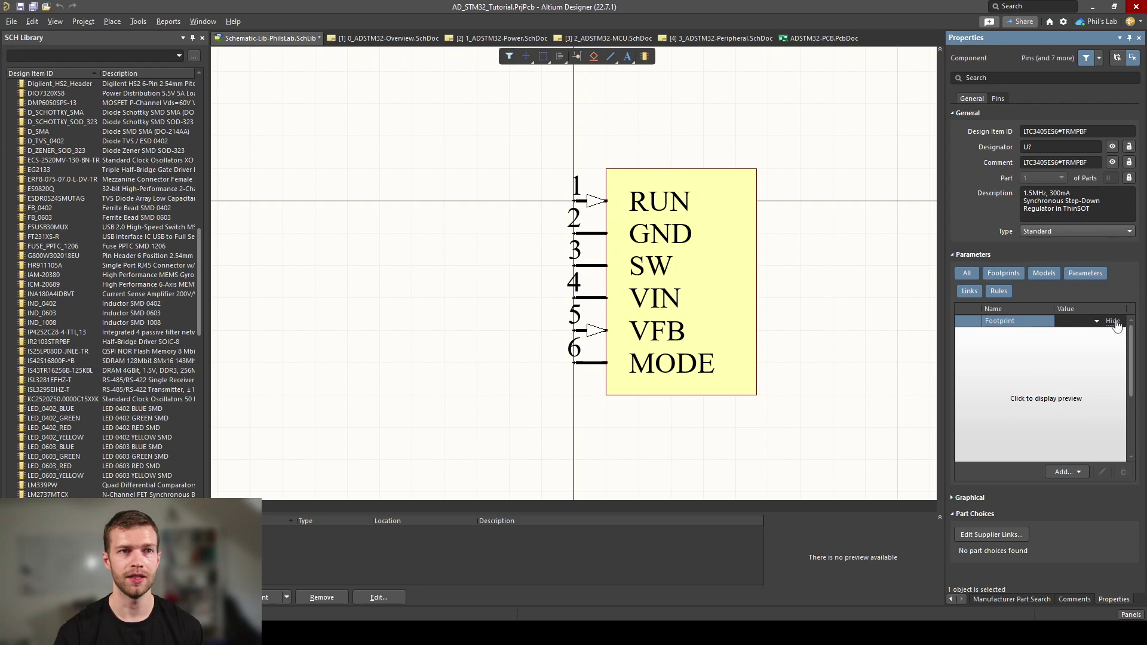
click(1115, 321)
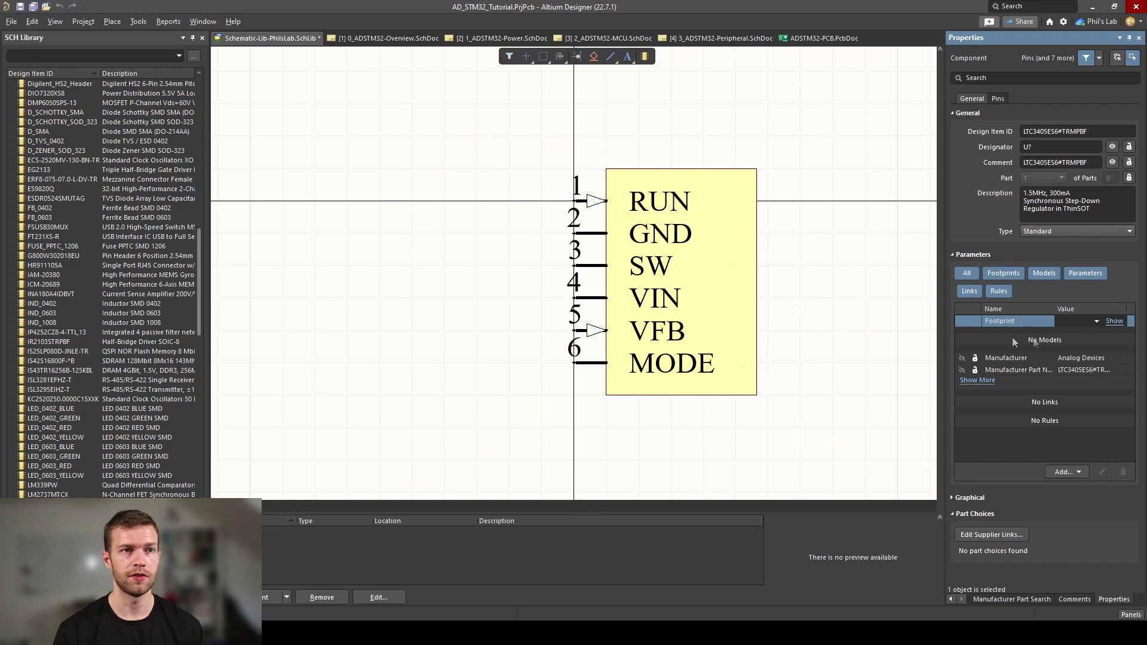
click(1077, 471)
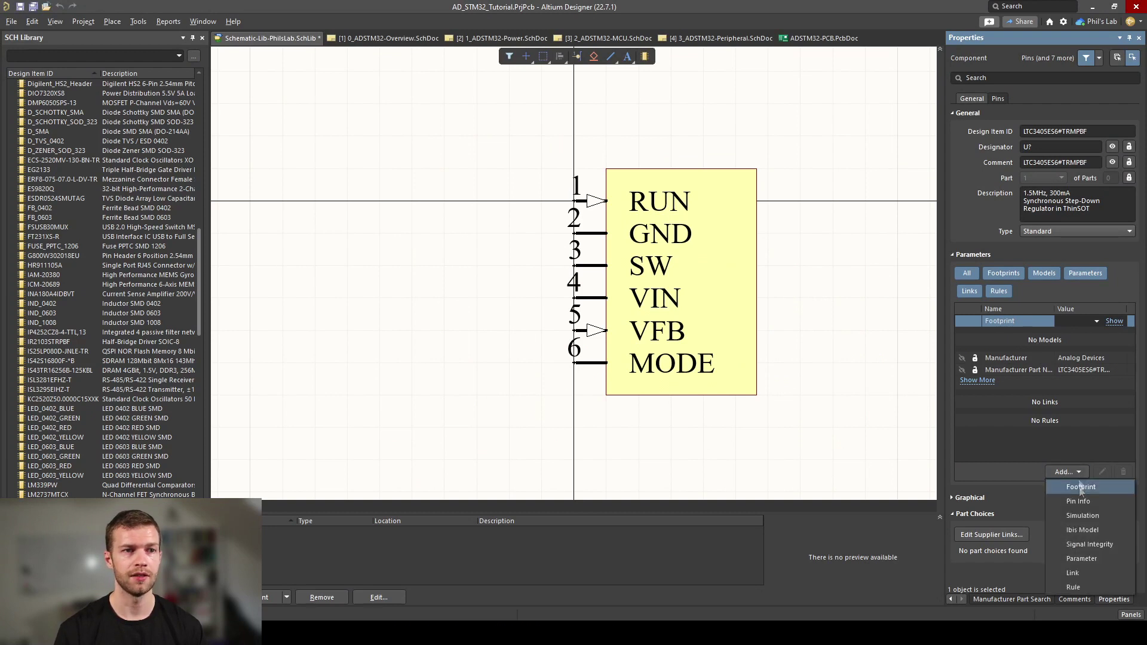
click(1080, 487)
click(765, 218)
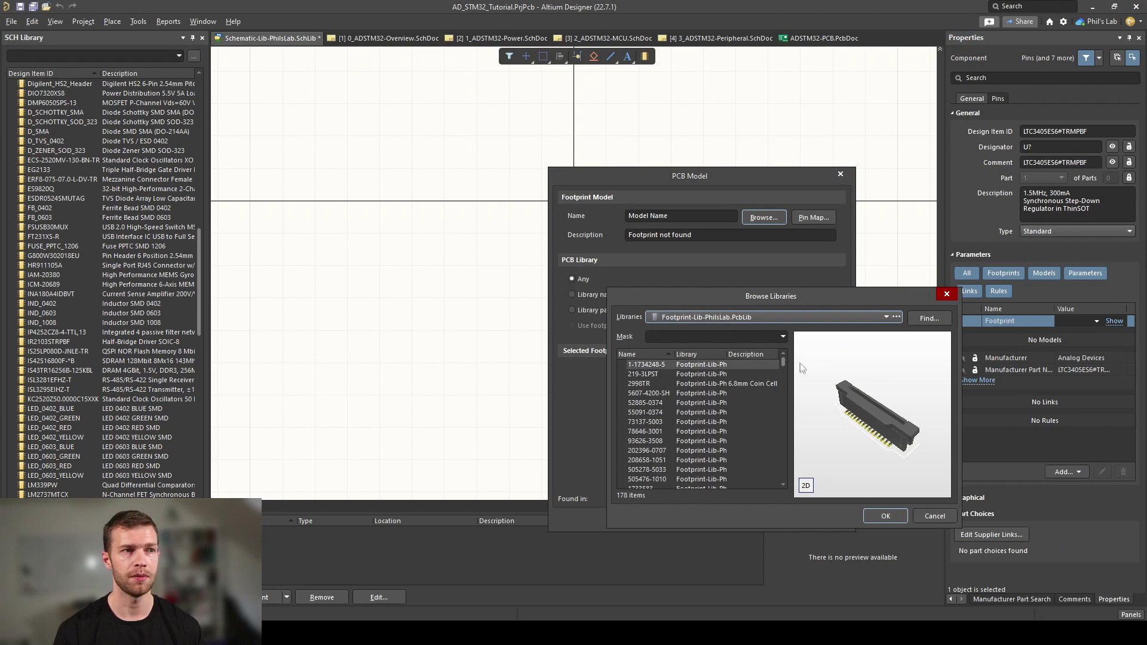
drag(782, 363, 783, 445)
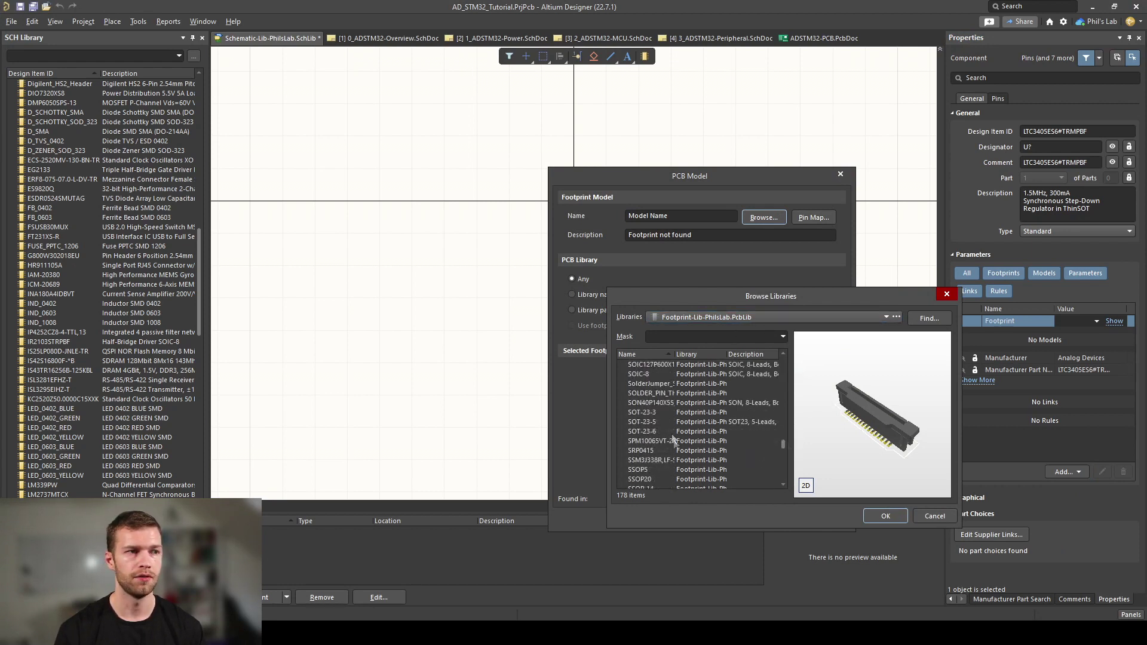
click(668, 431)
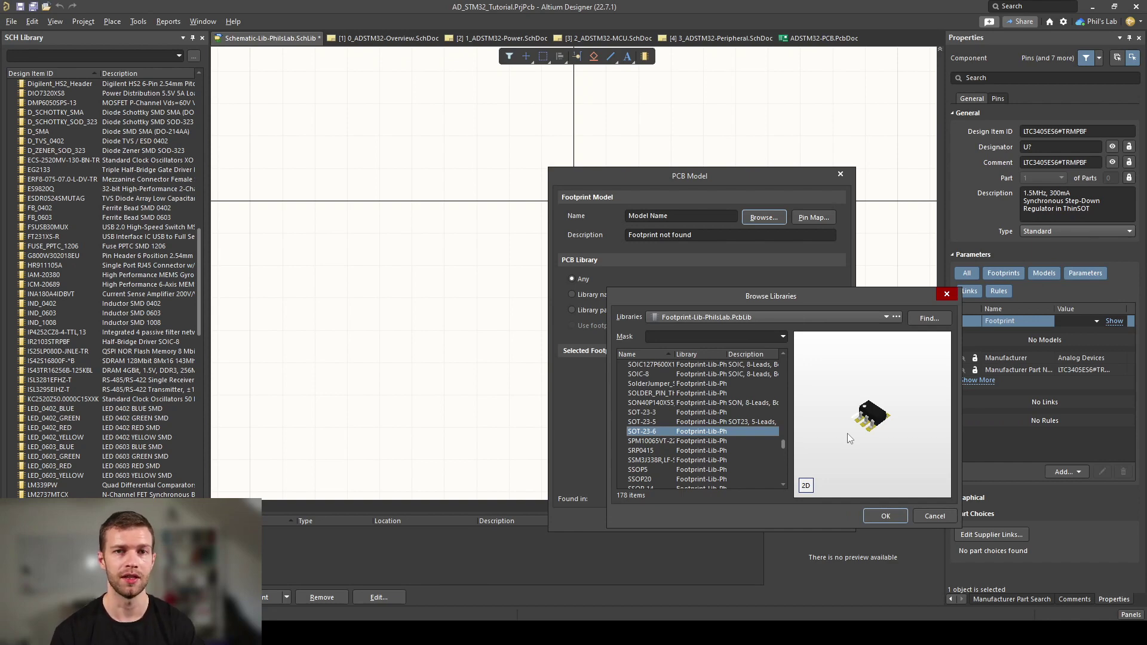
click(871, 518)
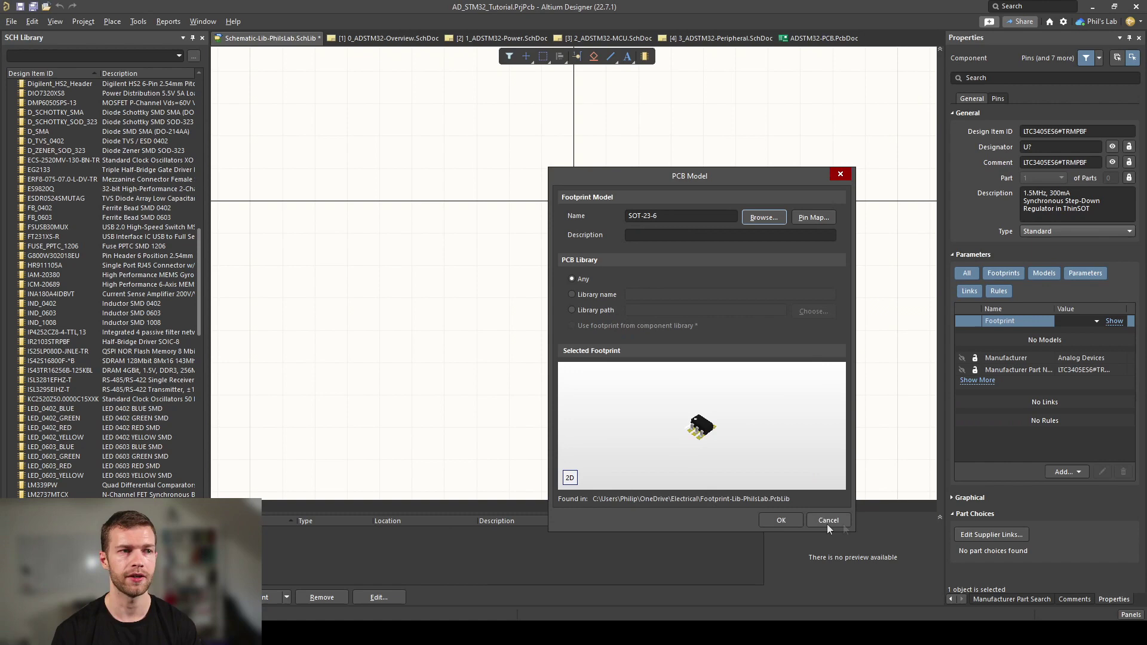
click(781, 520)
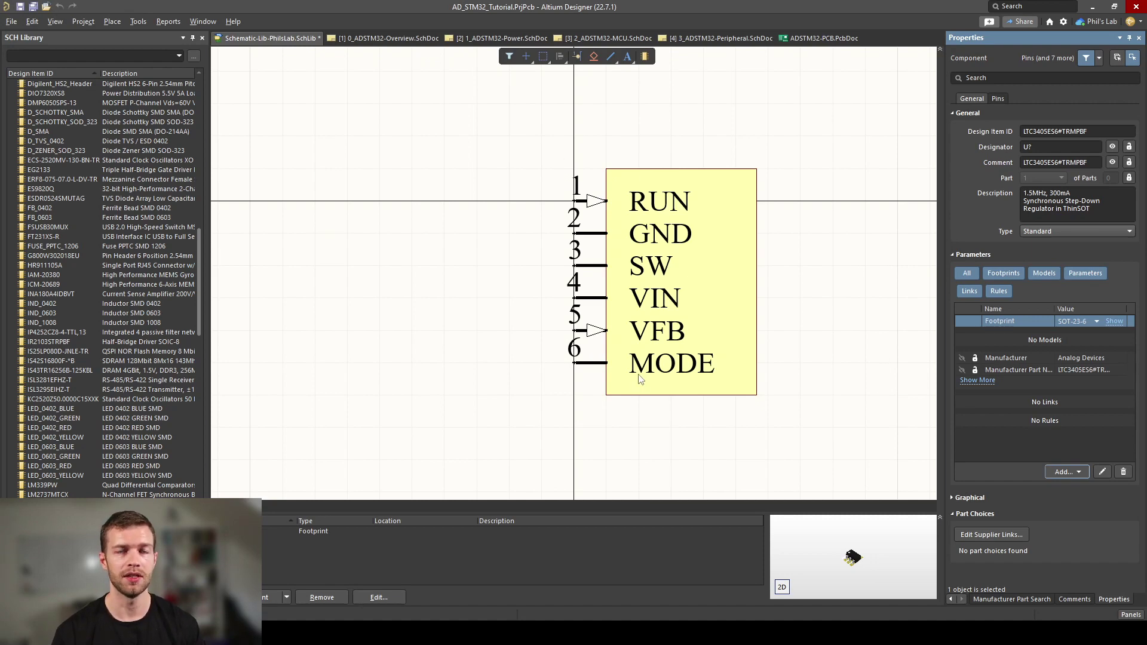
Step: Switch to the LTC3405A datasheet in the browser and examine the pin arrangement in the typical application circuit
key(alt+Tab)
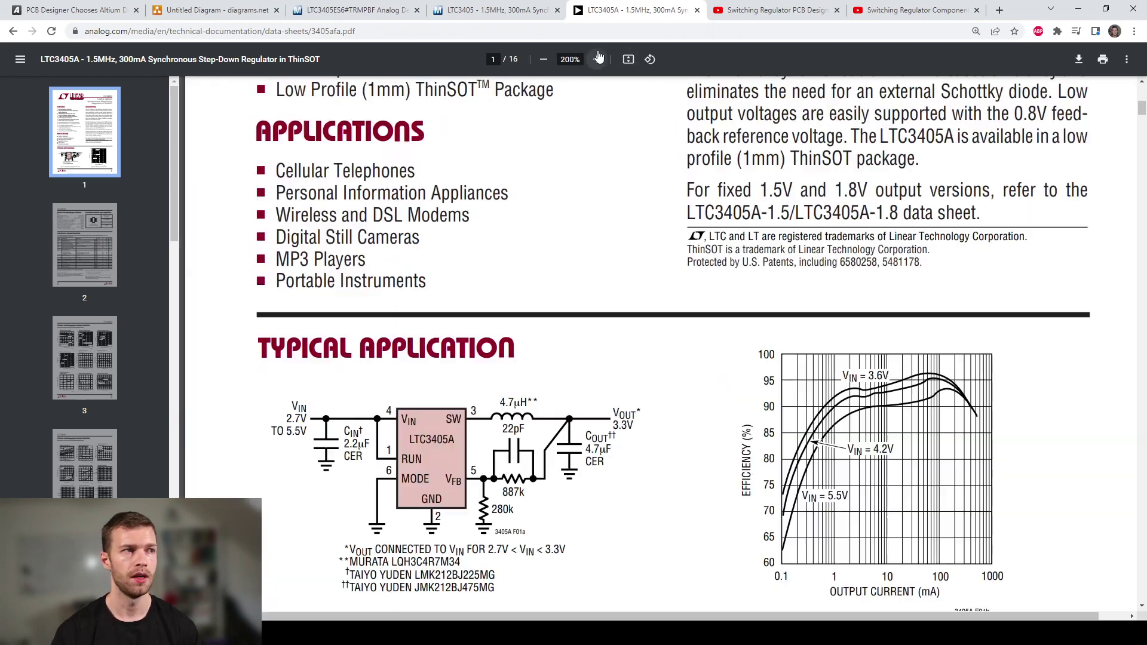
click(596, 59)
click(596, 59)
click(596, 59)
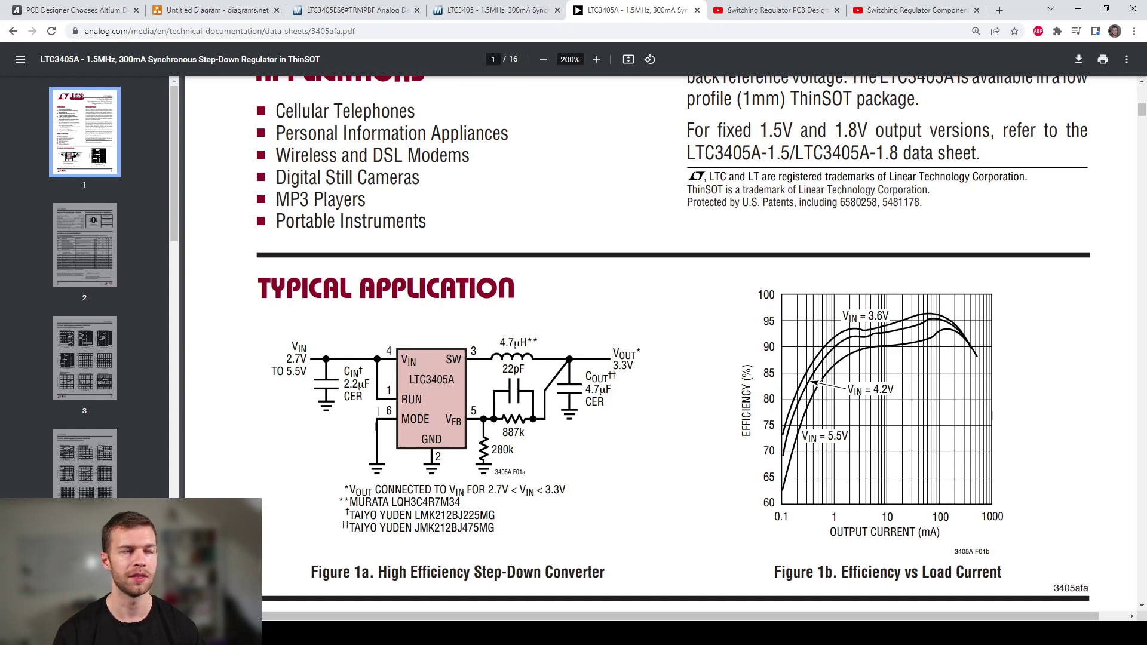
key(alt+Tab)
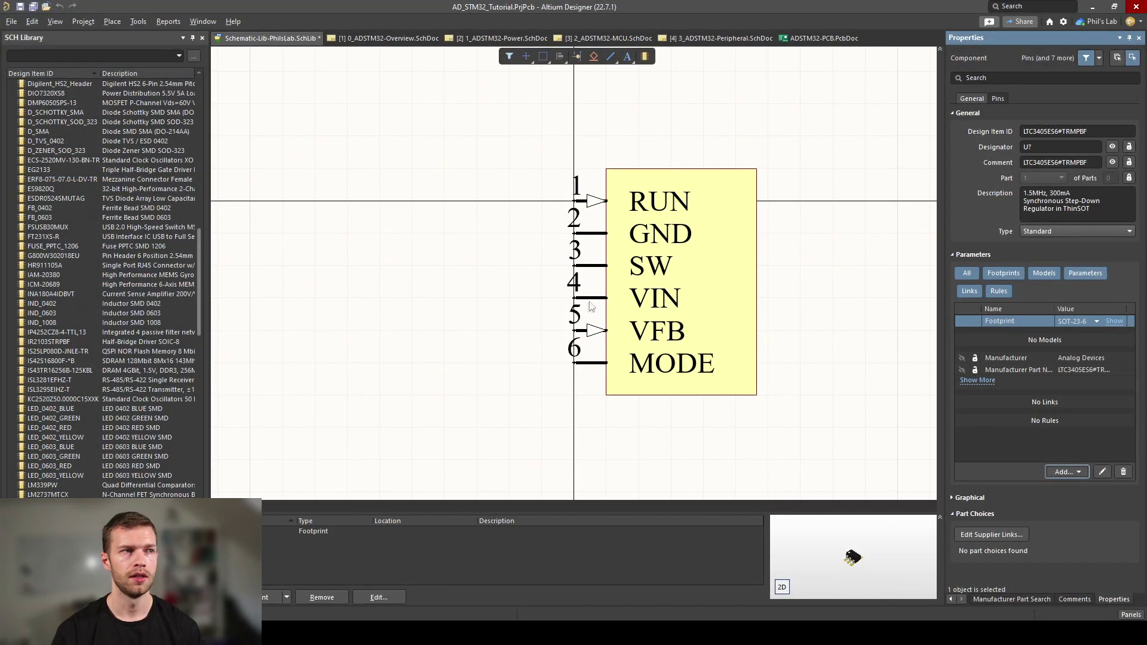
Step: Back in Altium Designer, separate the symbol body from its pins and arrange VIN and RUN on the left, SW facing right and GND pointing down
key(ctrl+z)
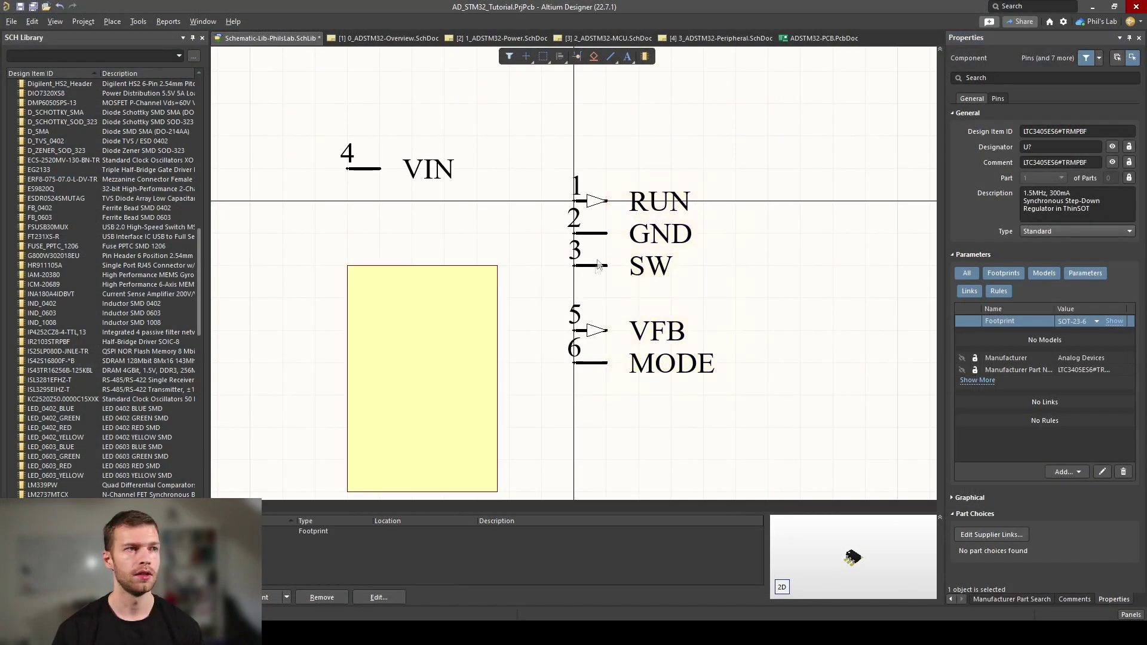
key(space)
drag(598, 265, 693, 134)
key(space)
drag(594, 233, 541, 351)
key(space)
drag(576, 203, 350, 237)
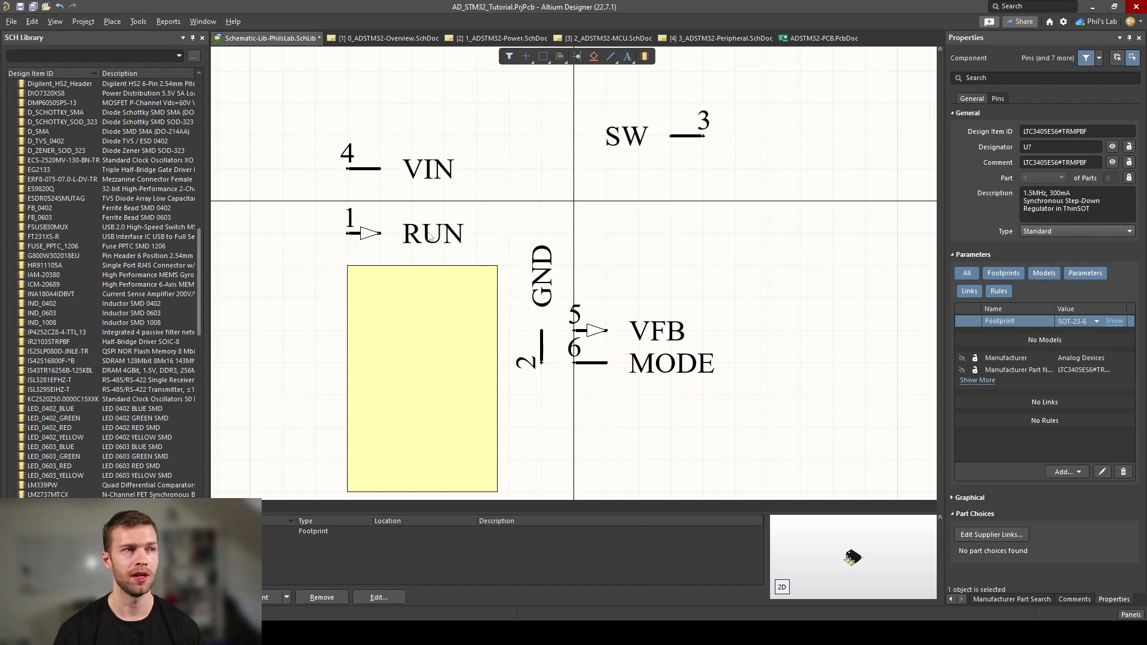
Step: Place the VFB pin on the right and MODE on the left, fit the symbol body between the pins, and save the library
drag(588, 330, 693, 269)
key(space)
key(space)
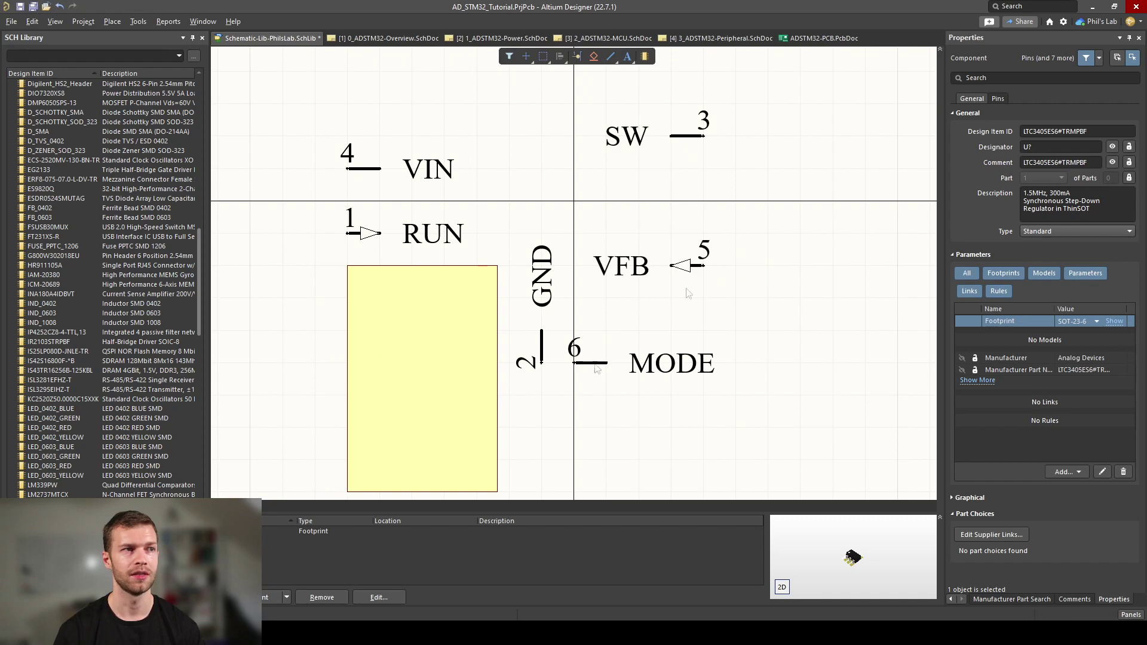
drag(591, 363, 361, 307)
drag(417, 384, 650, 248)
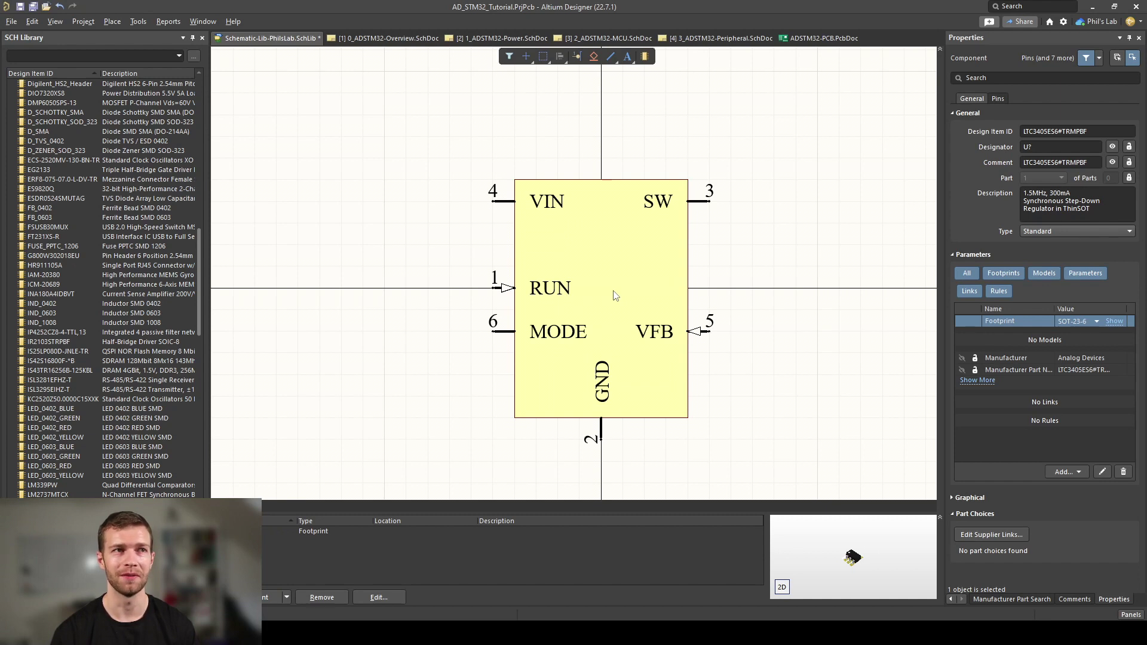
key(ctrl+s)
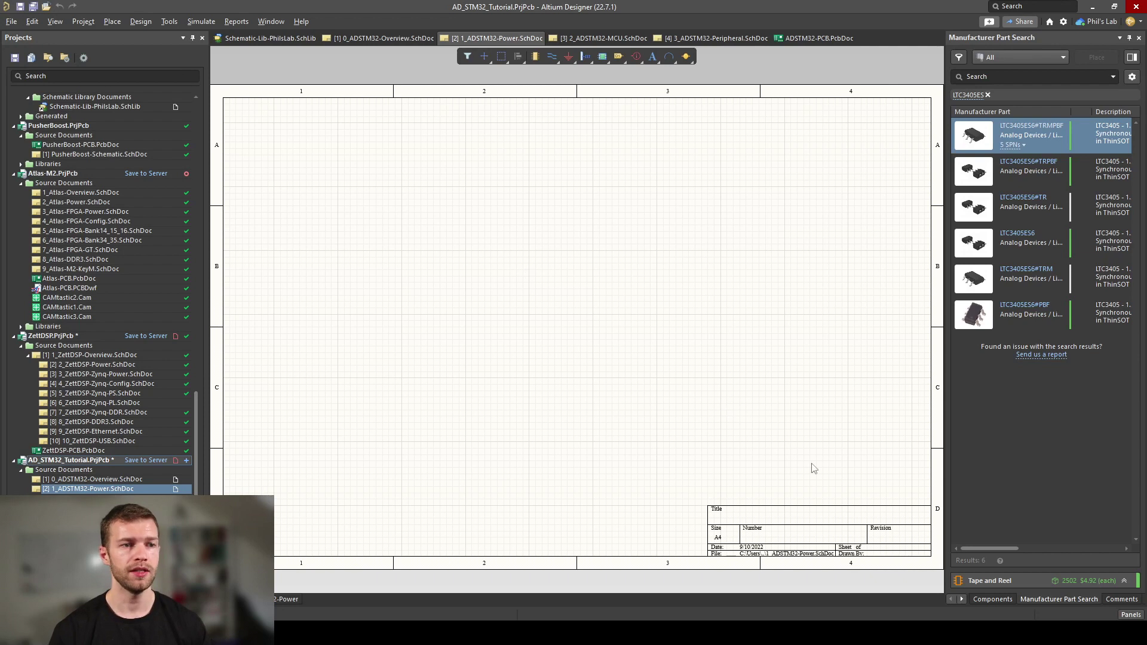
Step: With the 1_ADSTM32-Power sheet open, search the Schematic-Lib-PhilsLab.SchLib component library for LTC3405ES6#TRMPBF
click(1003, 76)
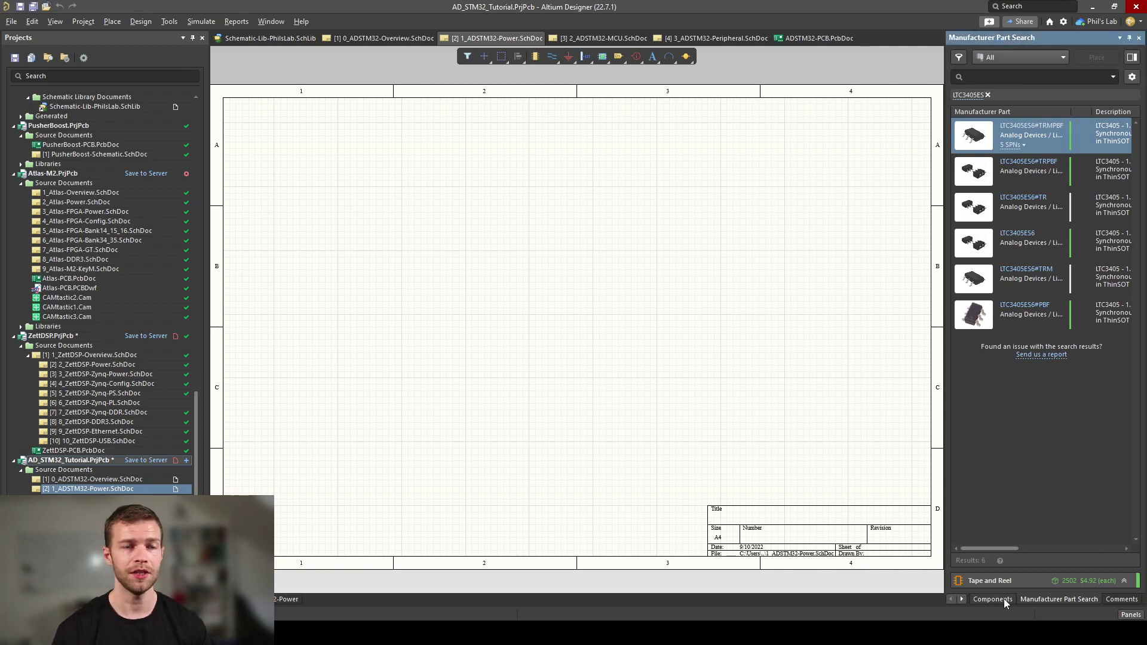
click(1130, 614)
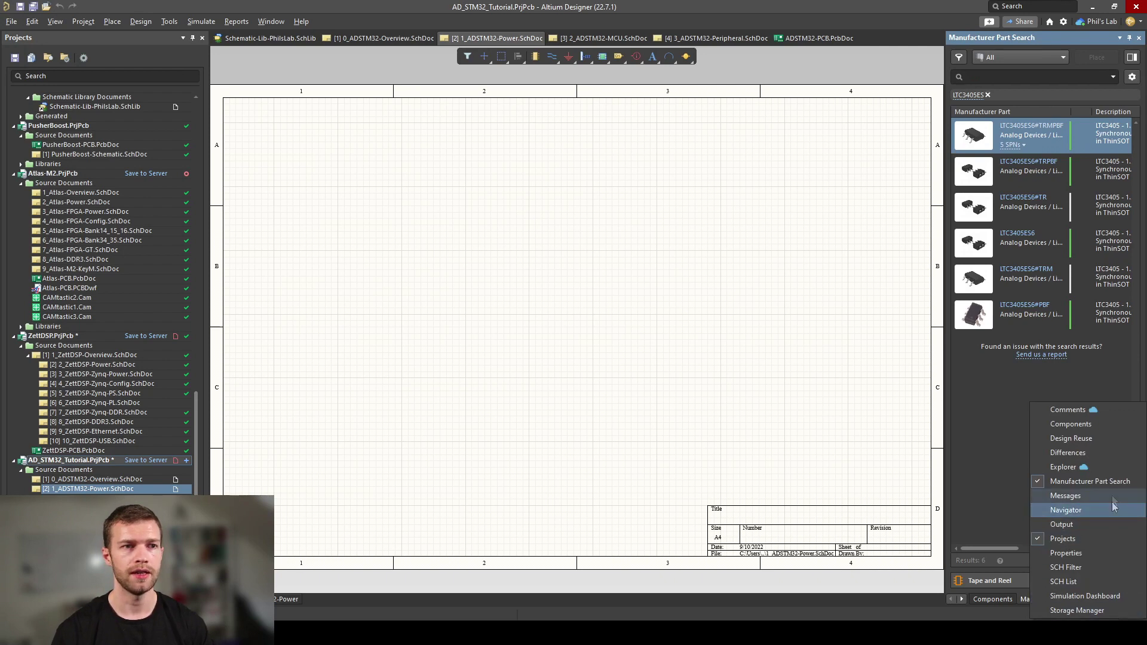
click(1080, 425)
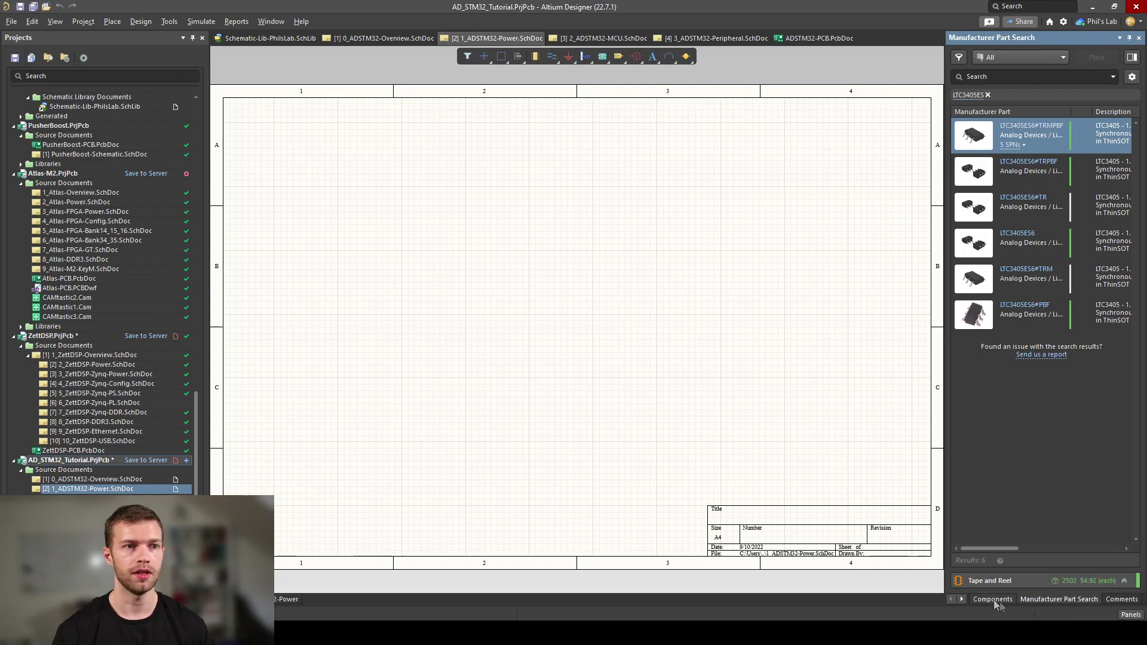
click(1046, 58)
click(1041, 101)
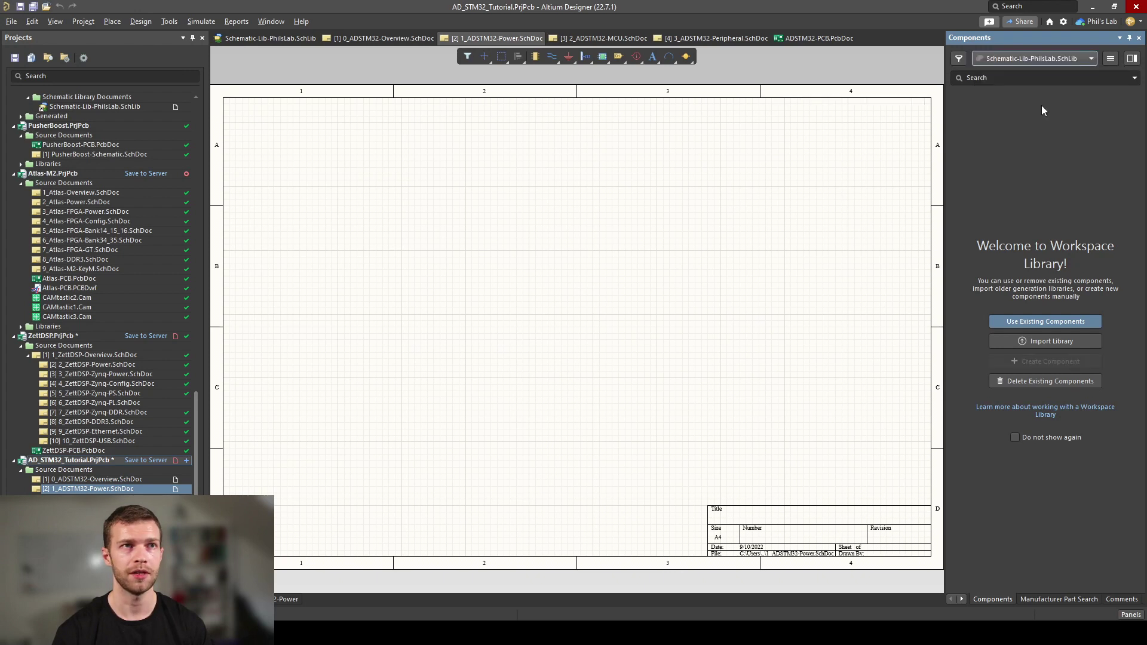
click(1027, 79)
text(LTC3405ES6#TRMPBF)
key(Return)
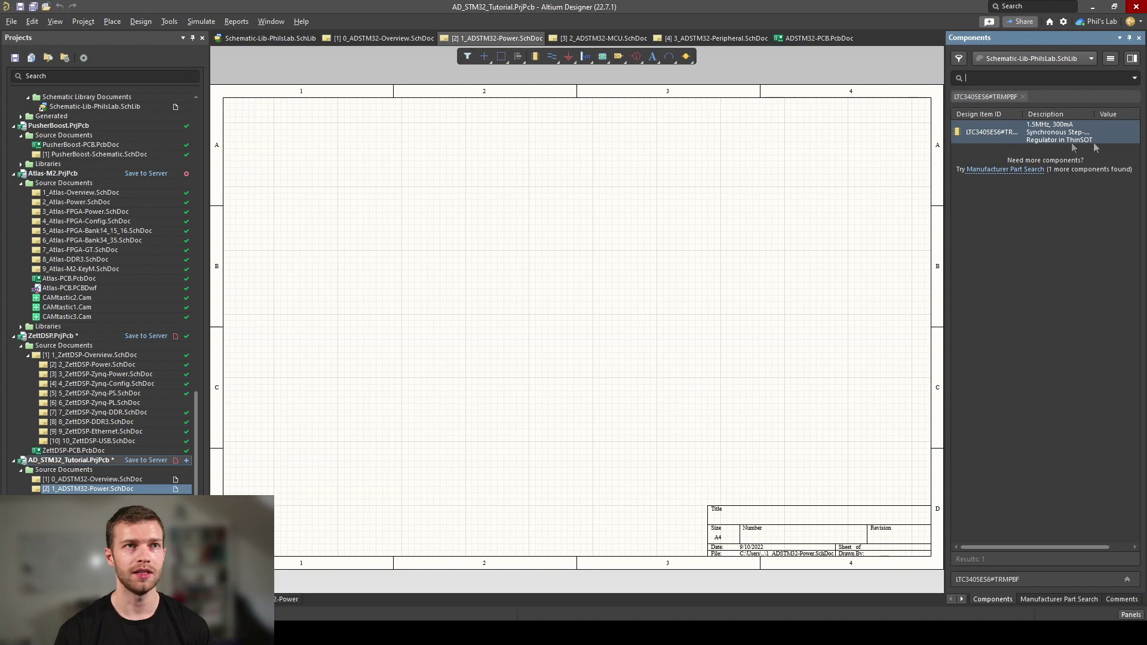
Step: Place a single LTC3405ES6#TRMPBF on the power schematic and move its comment label to the right of the GND pin
drag(1025, 133, 733, 194)
key(Delete)
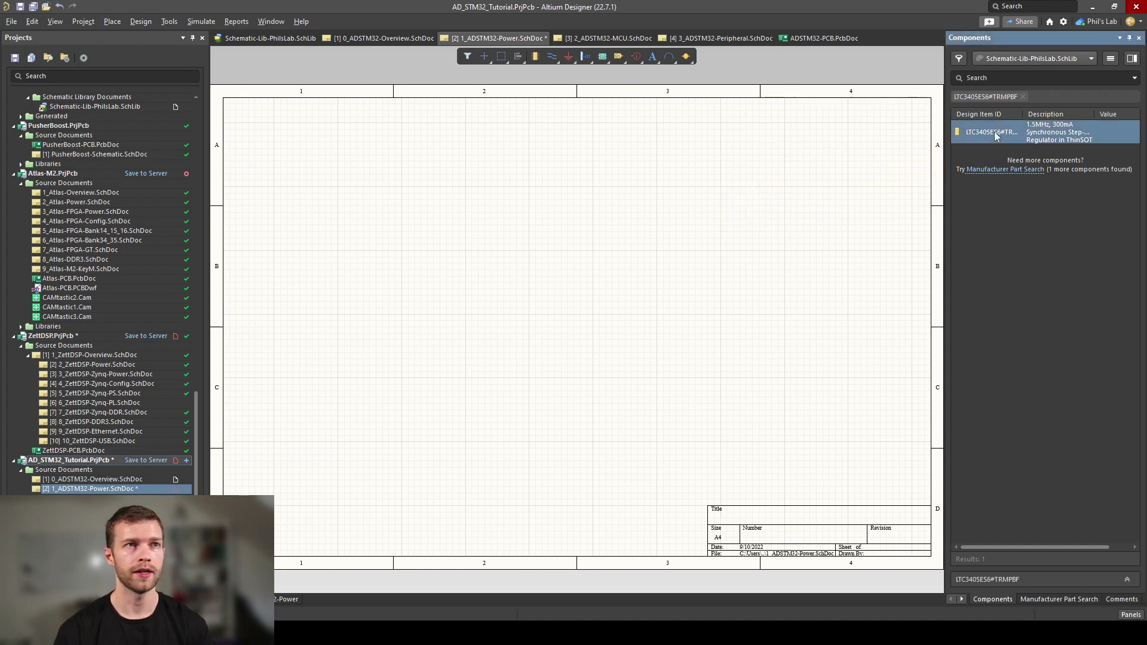
right_click(1003, 138)
click(1028, 157)
click(604, 252)
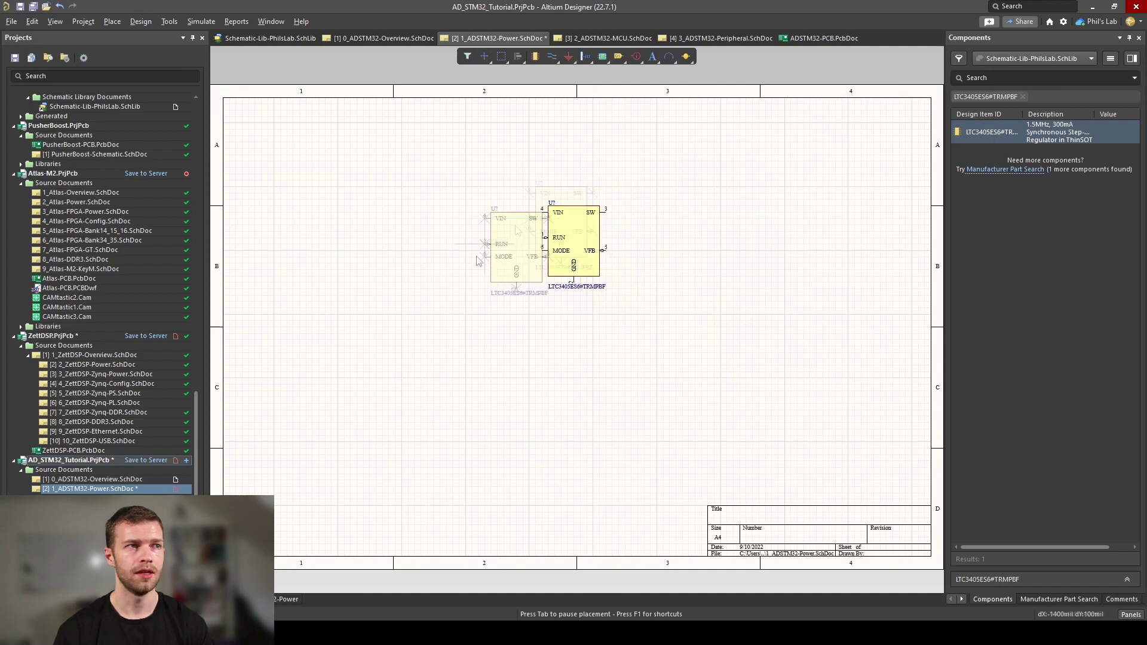
click(332, 345)
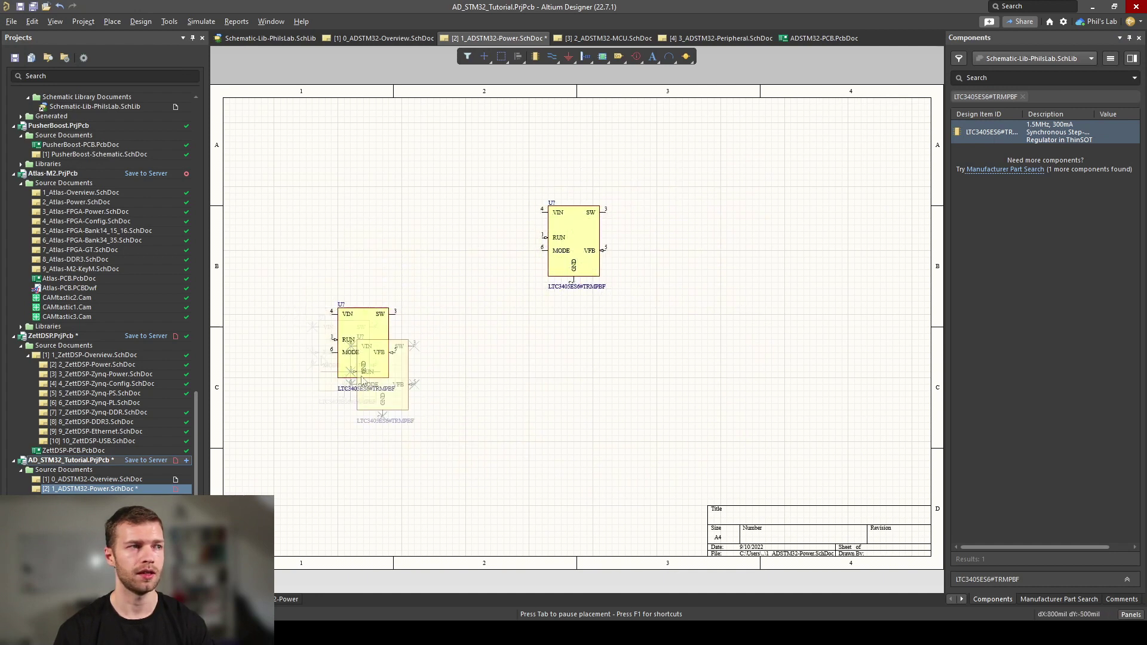
click(620, 397)
click(728, 250)
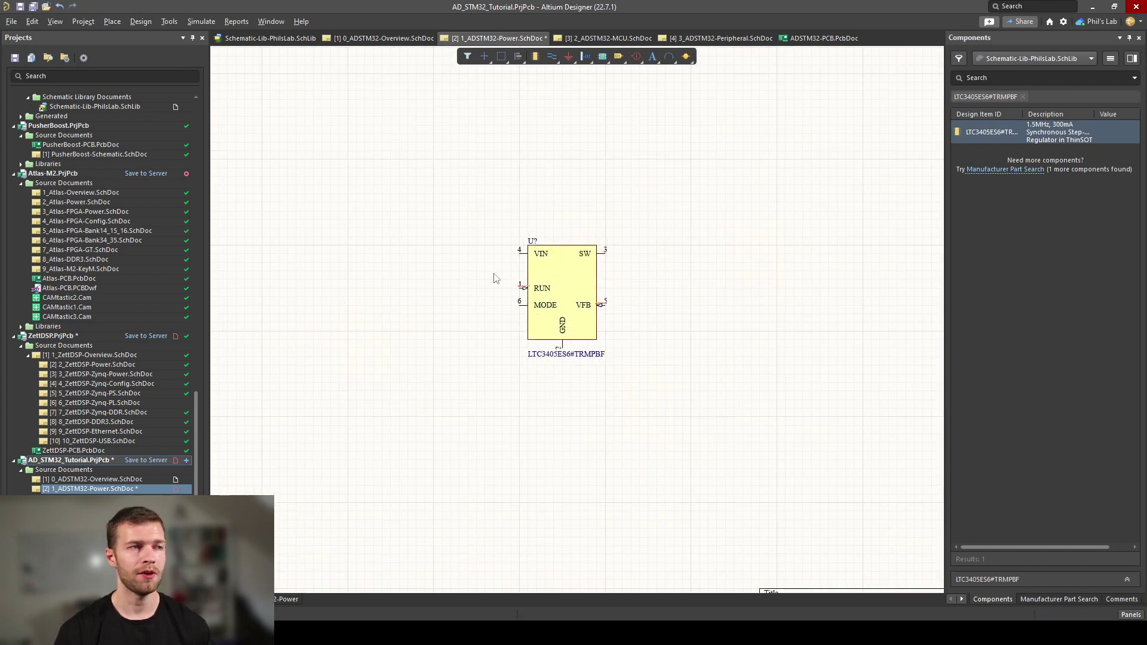
ctrl+scroll(494, 276, up, 2)
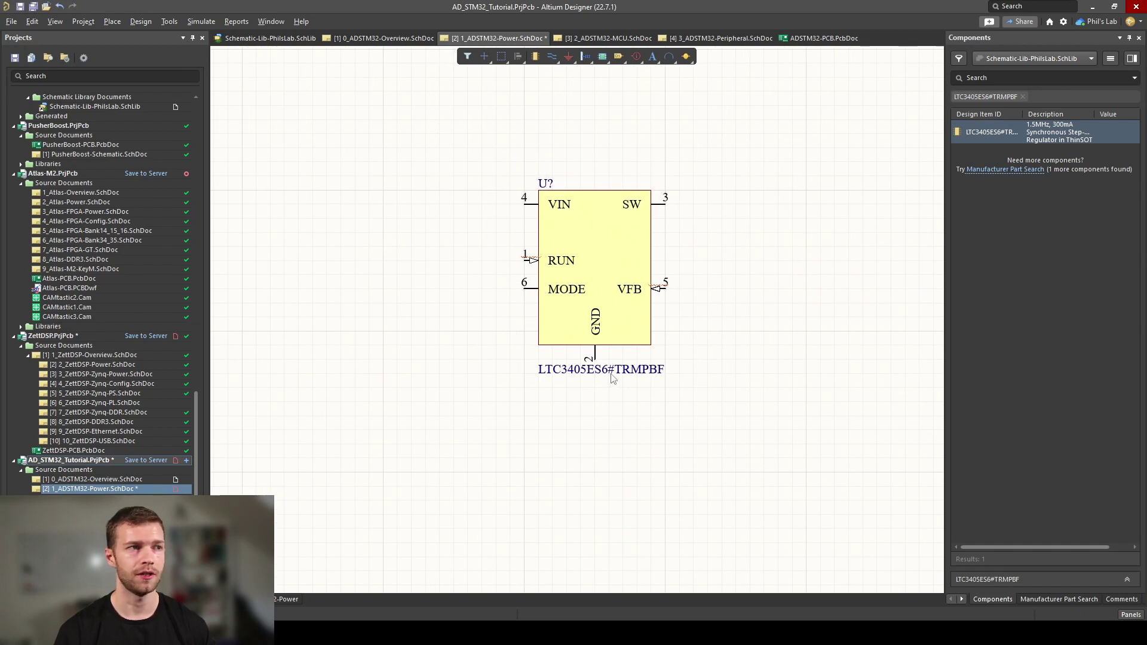
drag(611, 374, 700, 340)
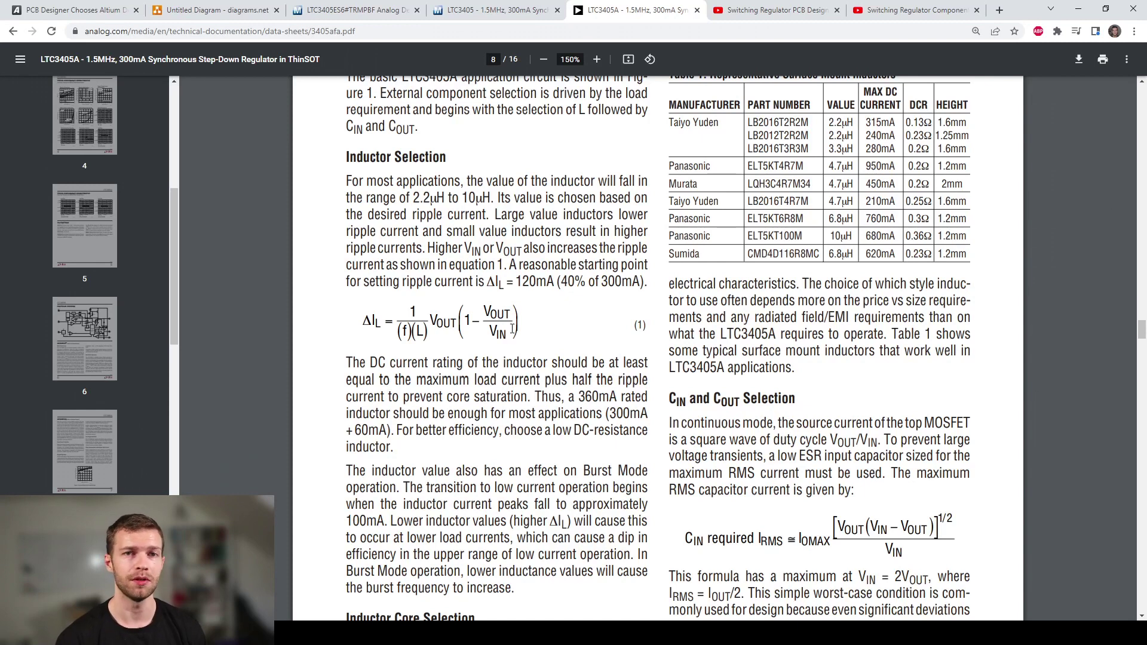
Step: Compare the inductor selection formula in the Phil's Lab video with the Google calculation 3.3*(5.5-3.3)/(0.3*0.3*1.5*10^6*5.5)*10^6
key(ctrl+9)
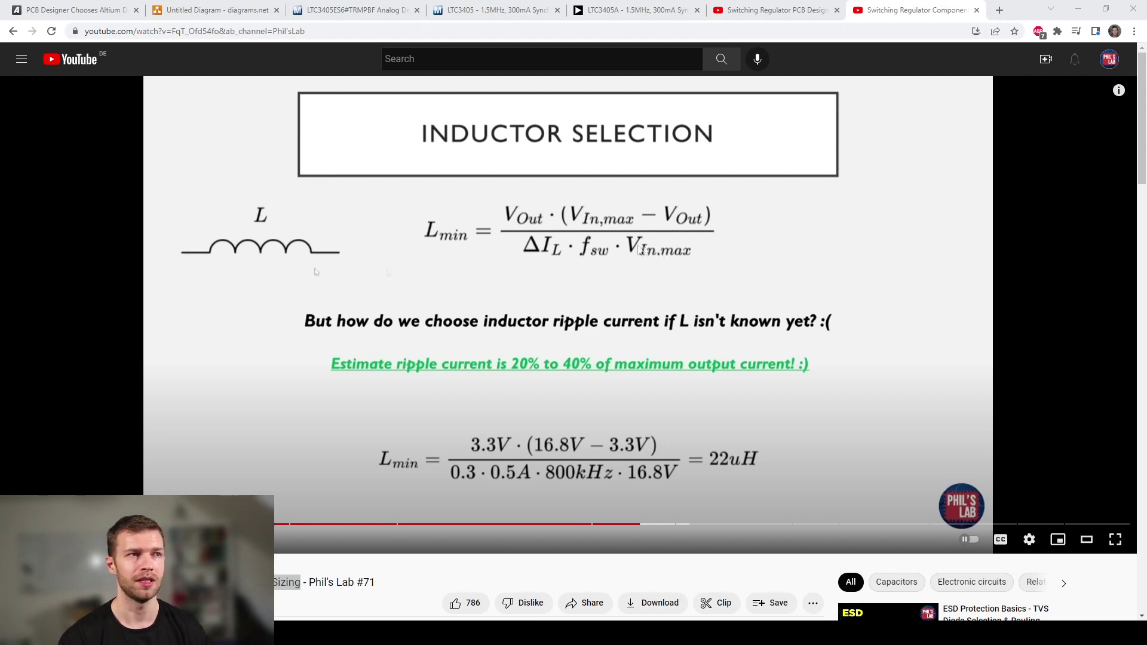
key(alt+Tab)
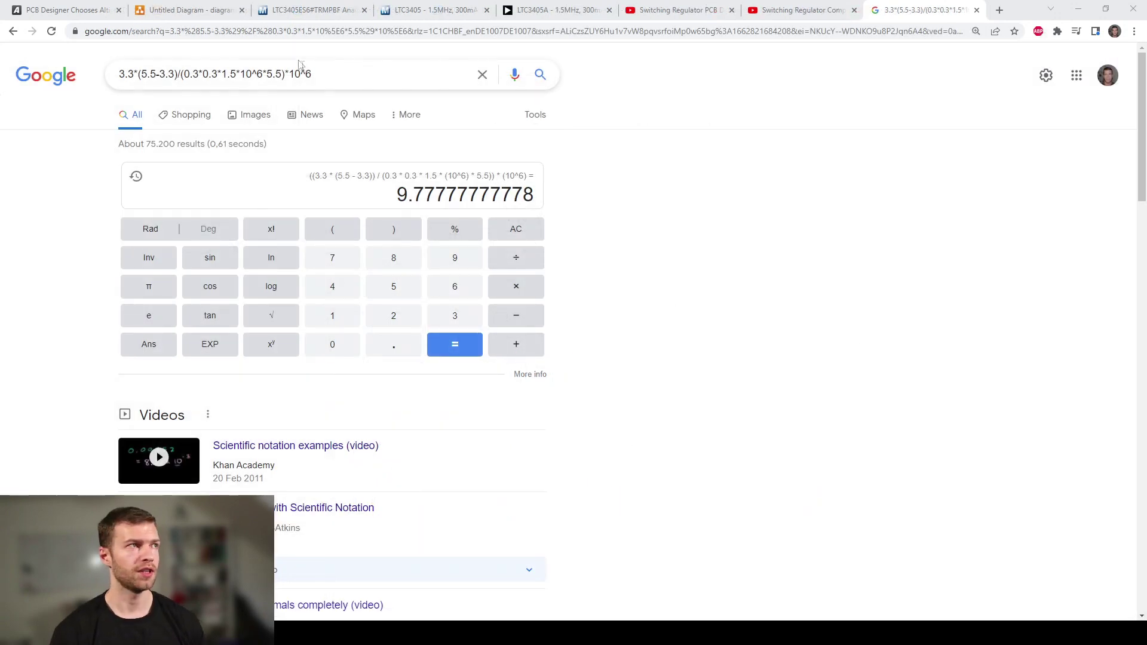
drag(331, 71, 113, 69)
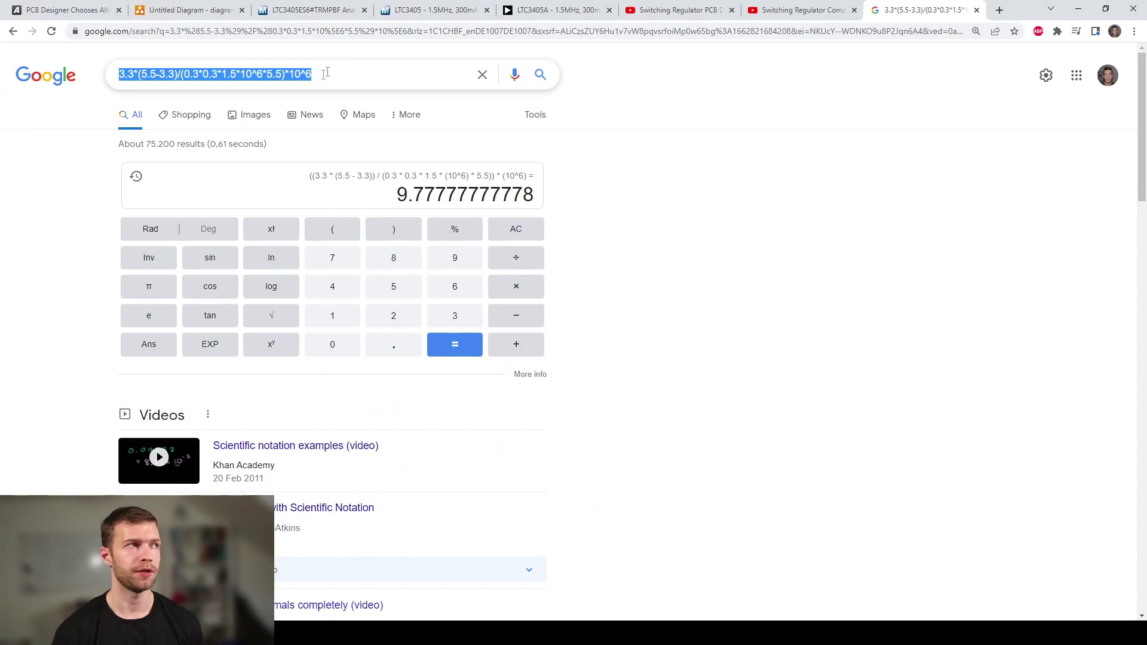
click(780, 9)
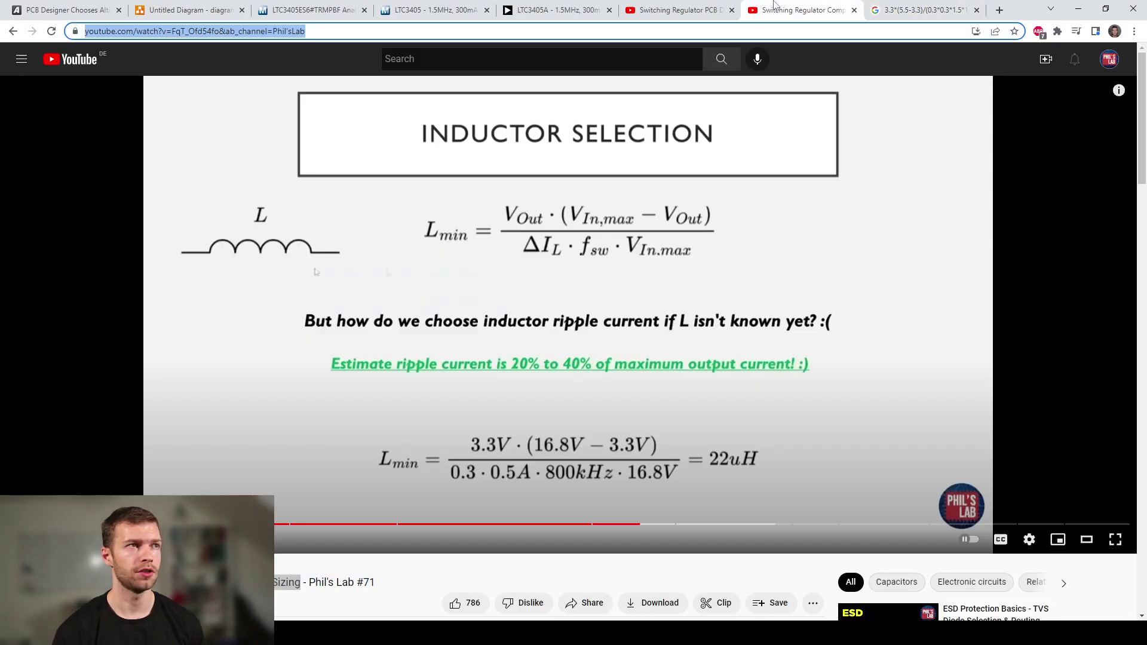
click(883, 10)
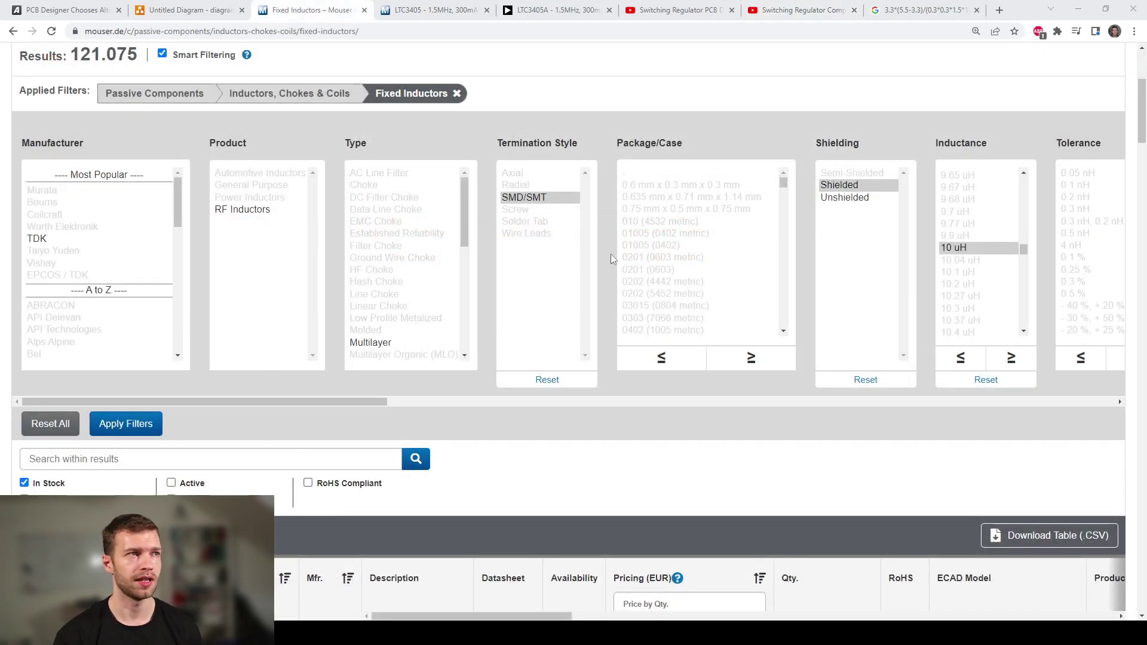
Step: Check and apply the Mouser fixed-inductor filters for SMD/SMT, Shielded, 10 uH and maximum DC currents from 350 mA
scroll(507, 188, up, 3)
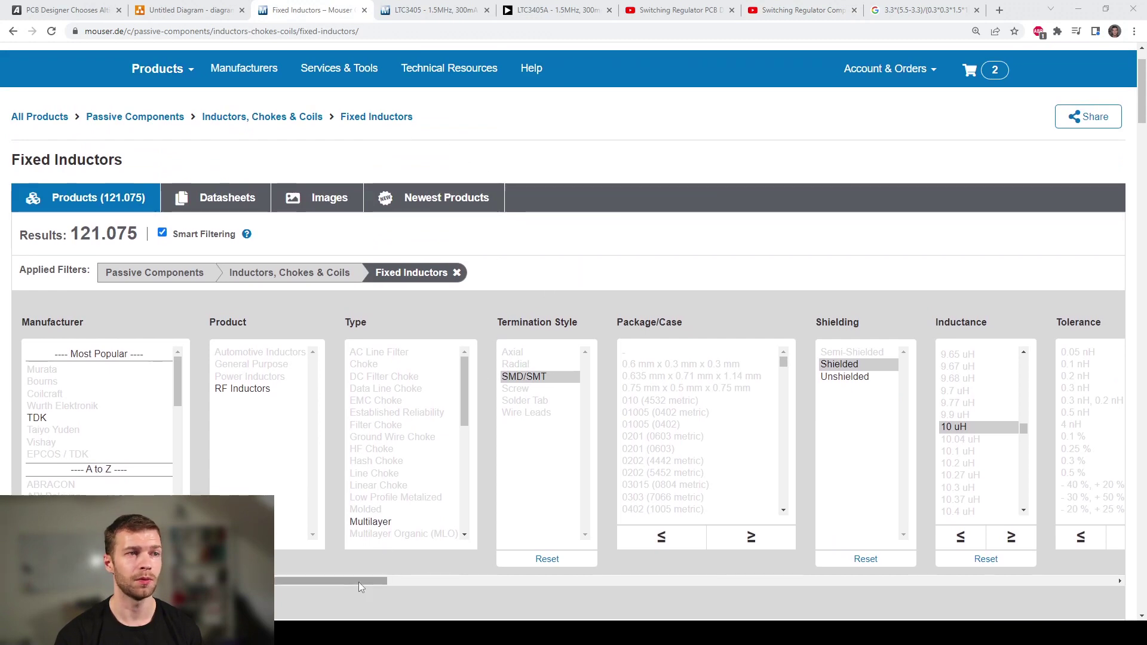
drag(358, 581, 482, 581)
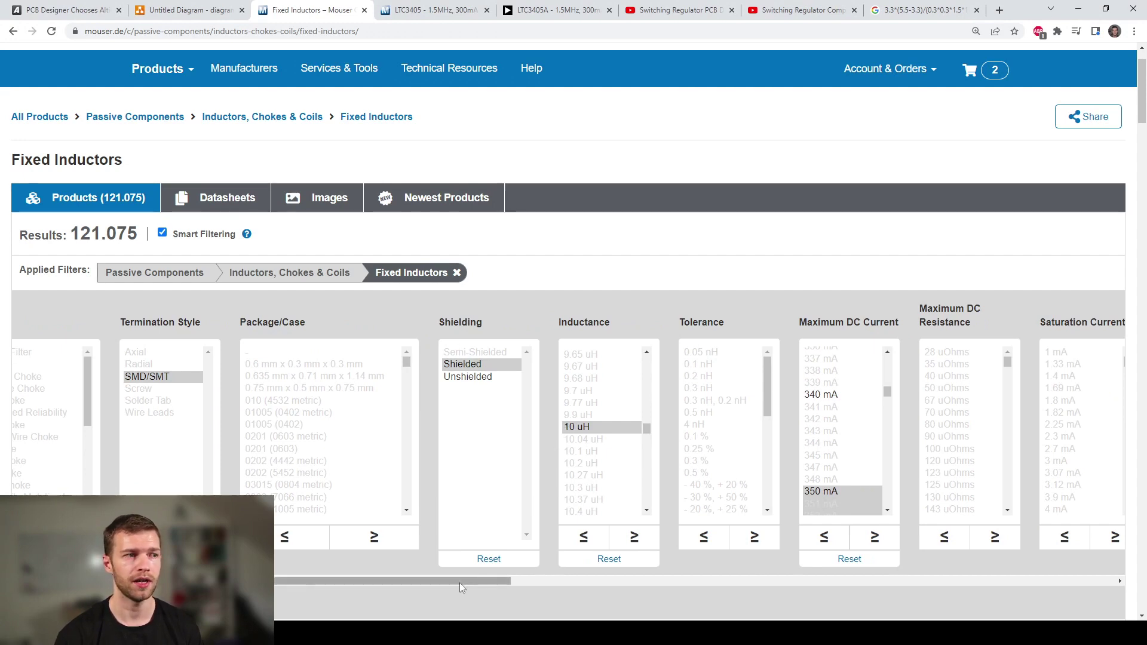
drag(460, 582, 518, 583)
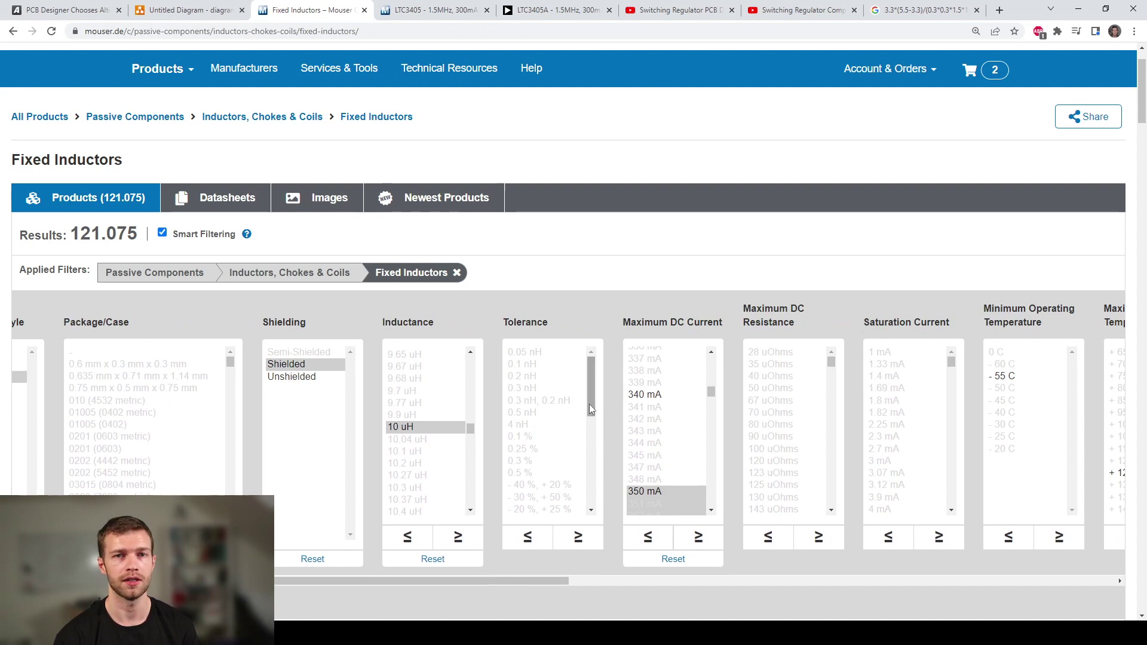
scroll(639, 448, down, 2)
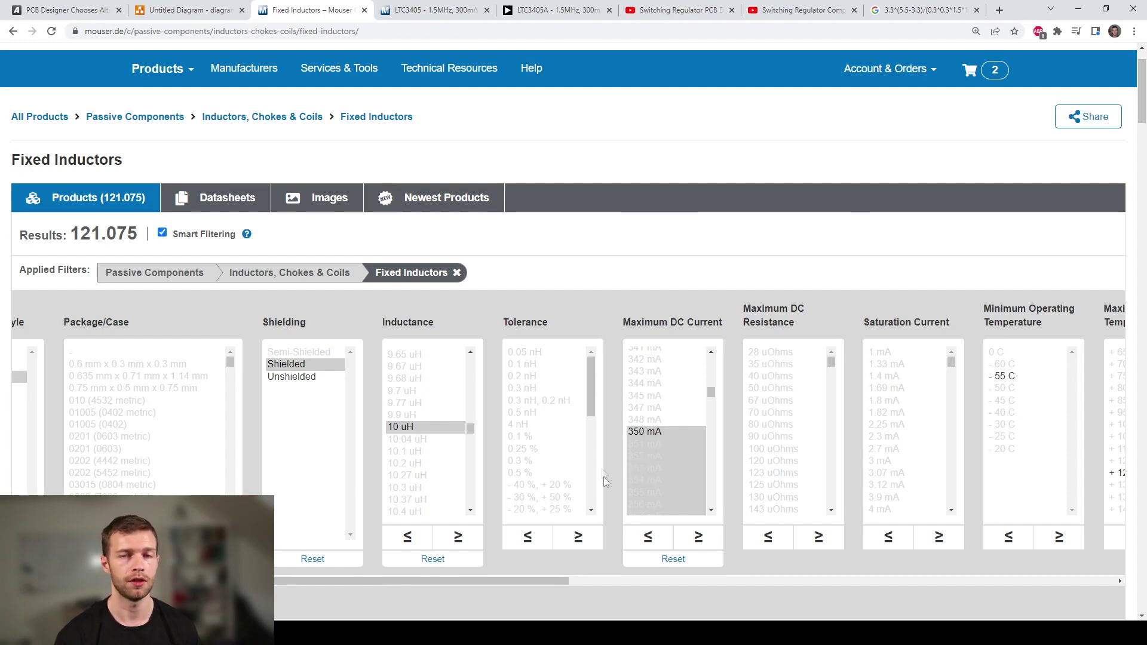
scroll(564, 583, left, 9)
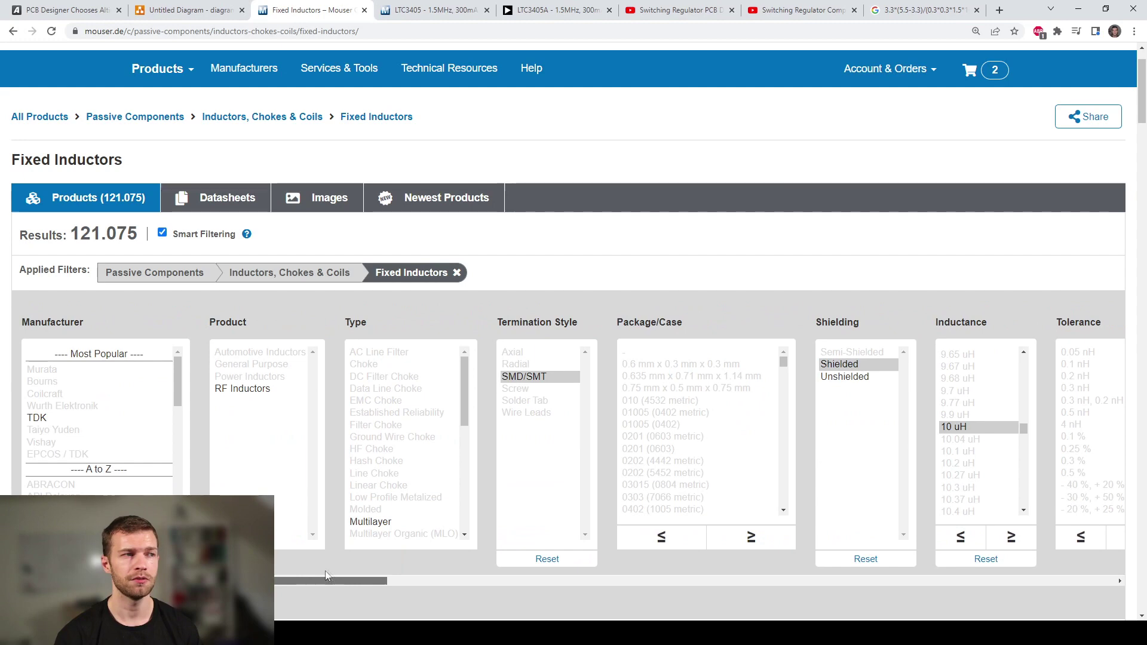
scroll(541, 334, down, 2)
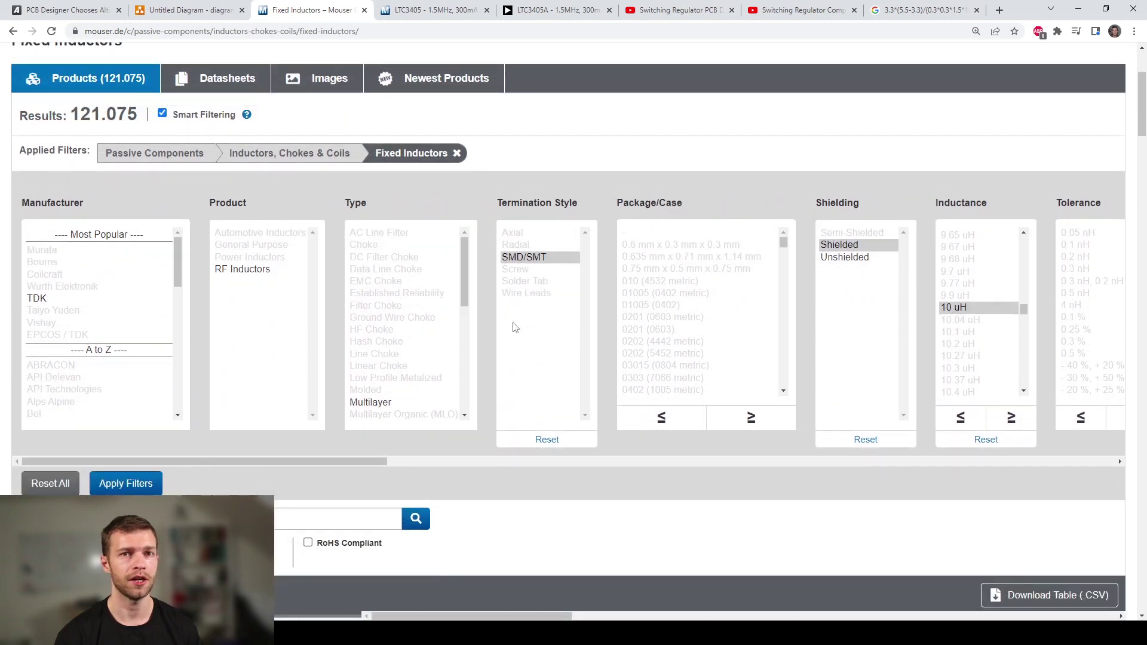
click(141, 484)
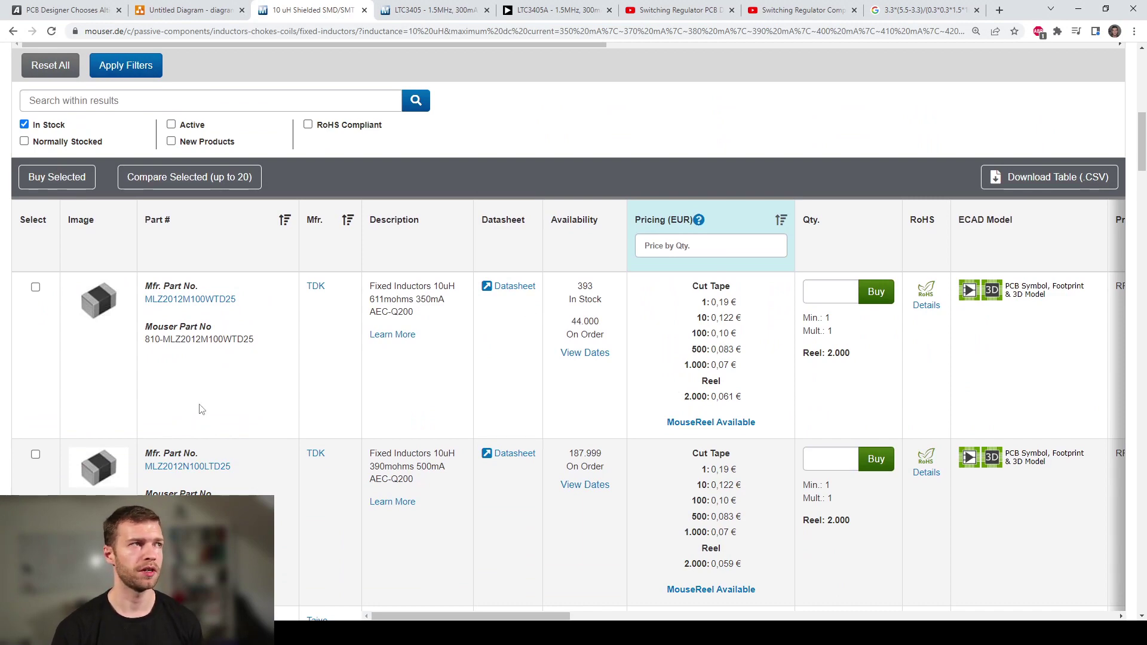
Step: Browse the filtered inductors and open the product page of the Taiyo Yuden NRH2412T100MNGH
scroll(203, 406, down, 4)
scroll(214, 406, down, 3)
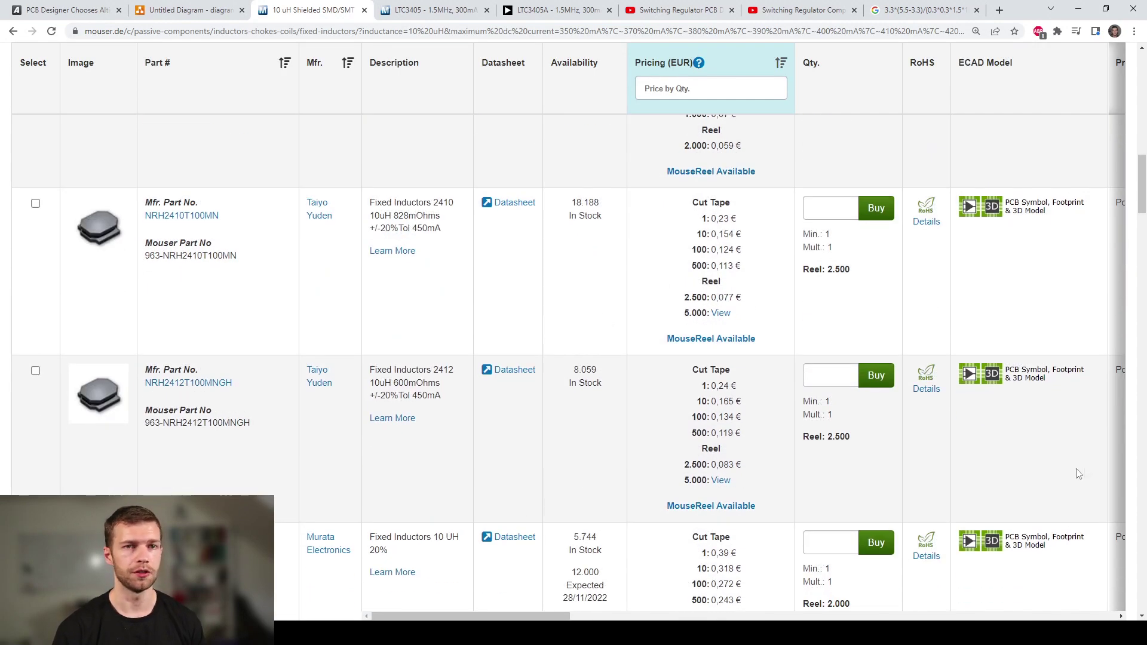
scroll(589, 391, down, 1)
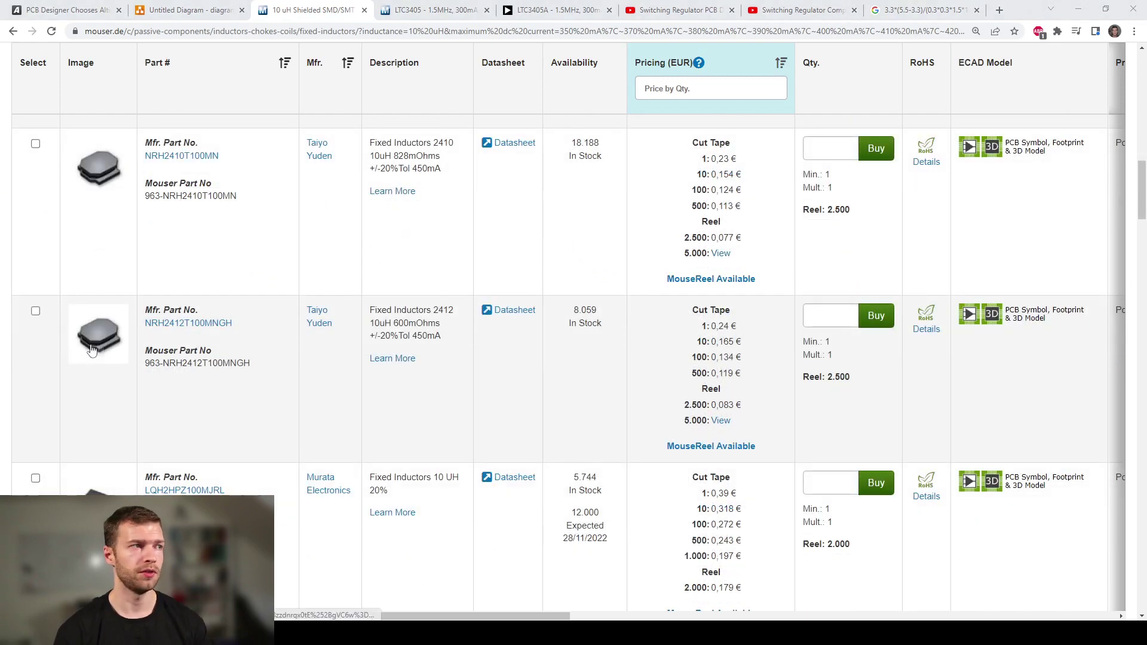
middle_click(188, 323)
key(ctrl+Tab)
Step: Examine the inductor's current ratings, maximum DC resistance, operating temperatures and package dimensions in its specifications
scroll(384, 328, down, 8)
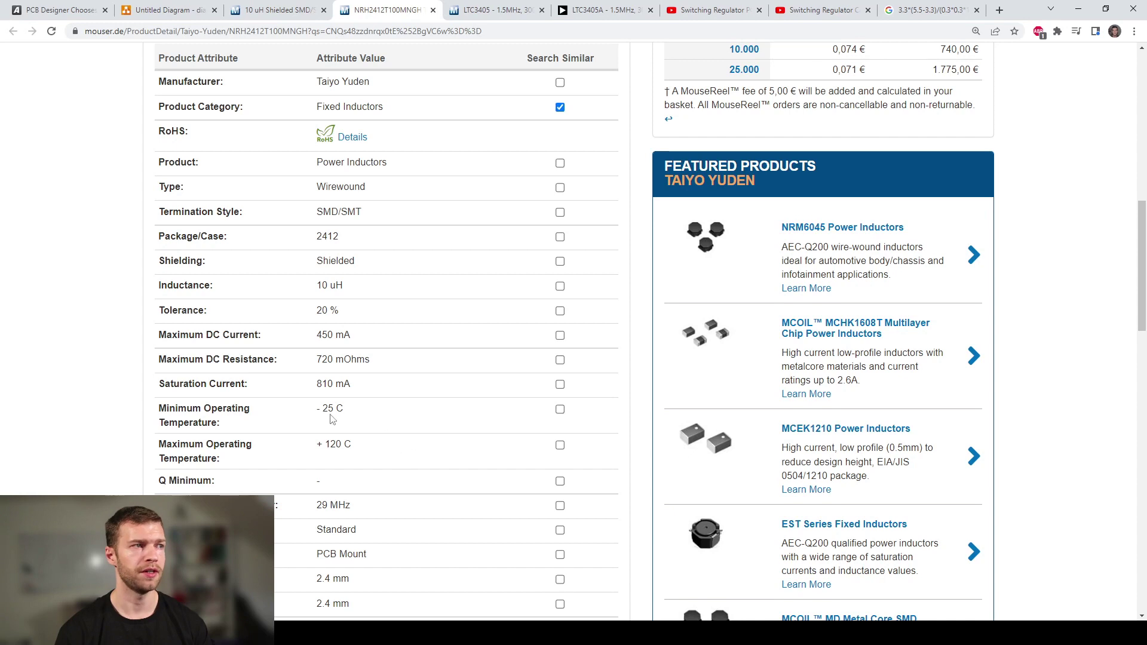
drag(377, 365, 313, 369)
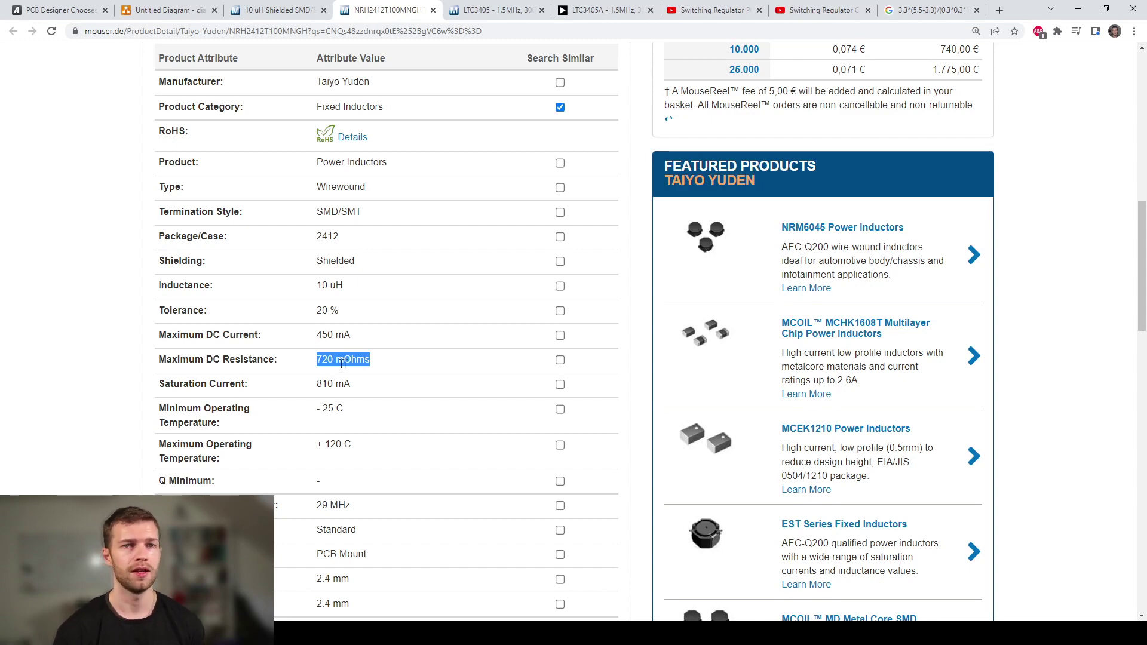
scroll(341, 363, up, 2)
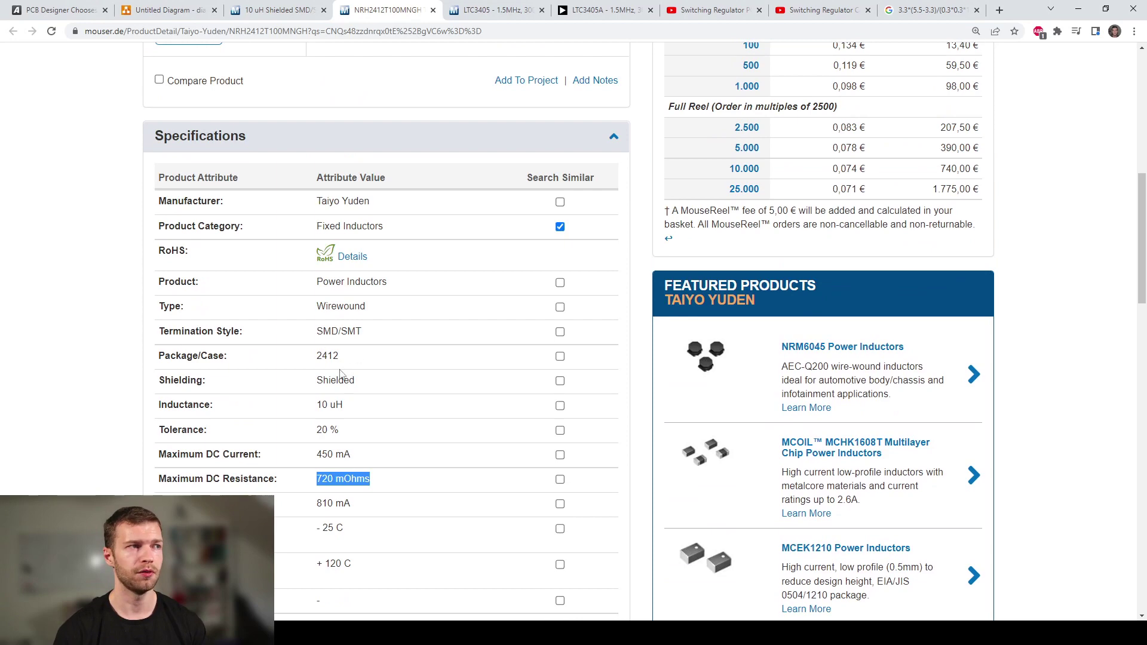
scroll(344, 370, down, 4)
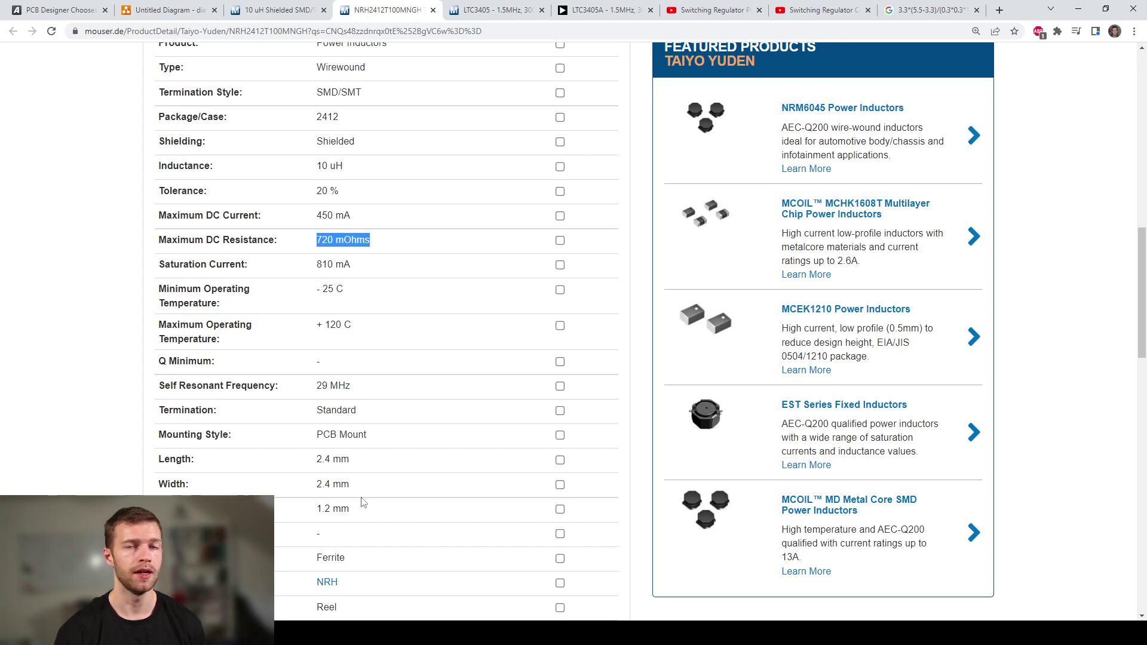
Step: Copy the manufacturer part number NRH2412T100MNGH and search for it in Altium Designer's Manufacturer Part Search
scroll(361, 500, up, 15)
drag(520, 264, 423, 265)
key(ctrl+c)
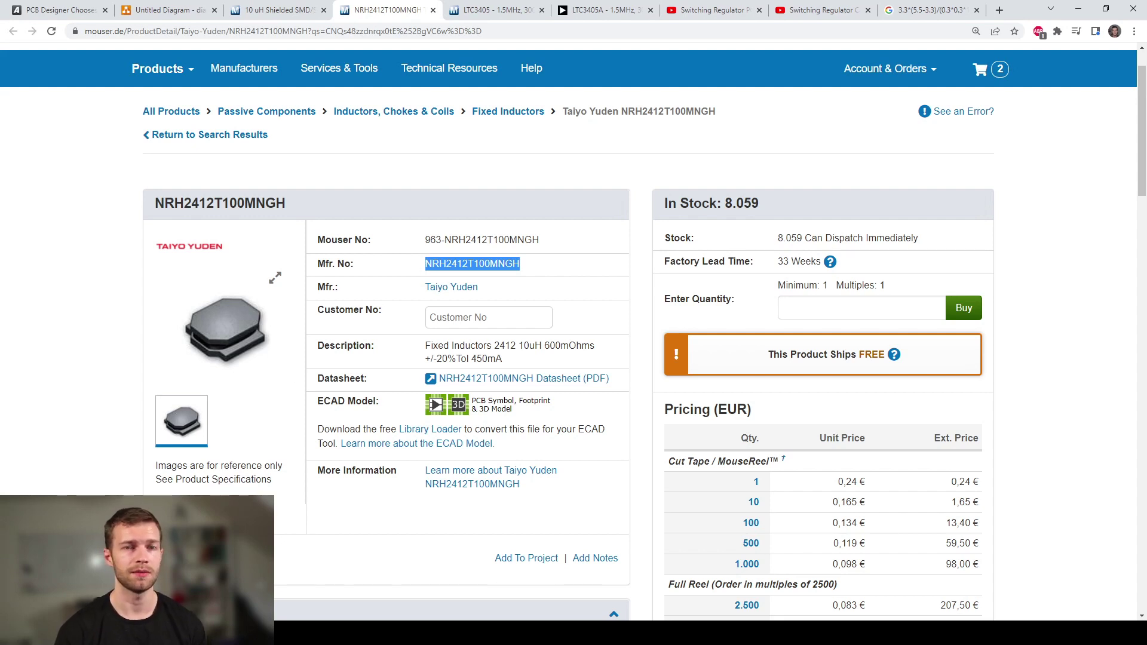
key(alt+Tab)
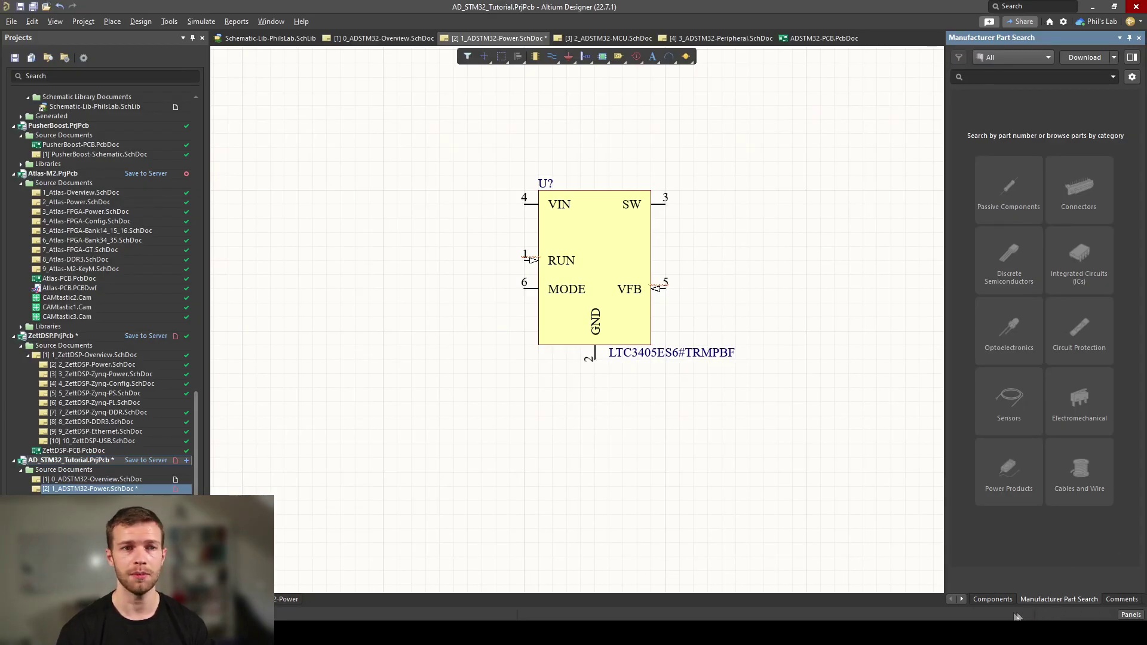
click(1030, 78)
key(ctrl+v)
key(Return)
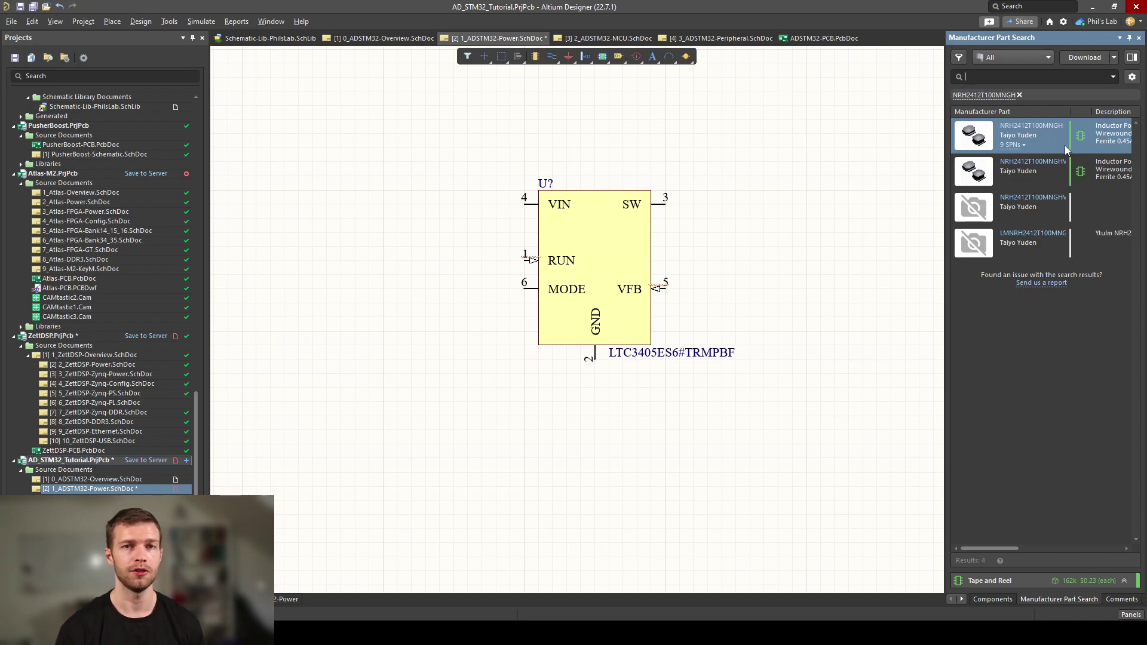
Step: Place a single NRH2412T100MNGH inductor on the power schematic to the right of the converter's SW pin
click(1062, 145)
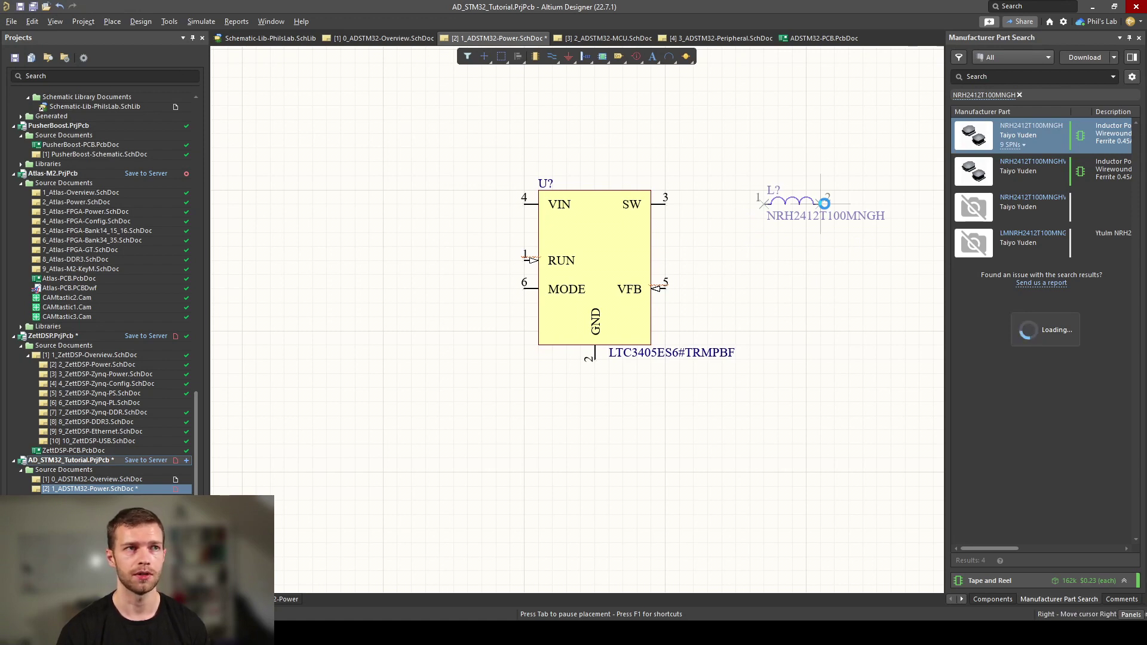
click(825, 204)
key(Escape)
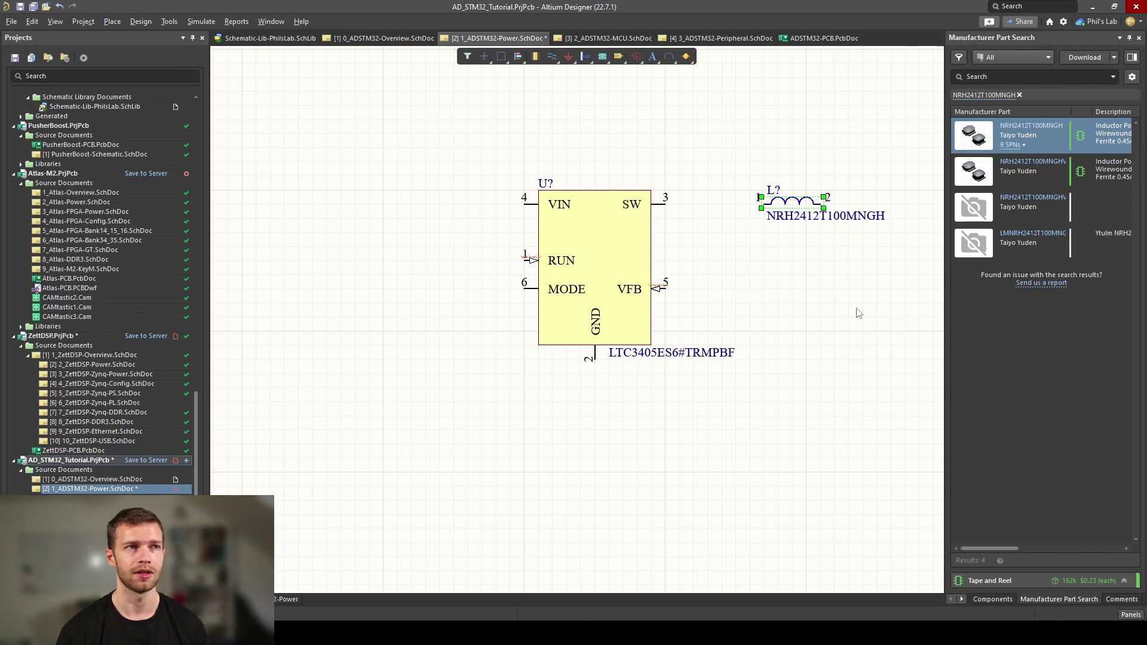
Step: Add the part number NRH2412T100MNGH as a text note and position it above the inductor
click(798, 214)
click(799, 258)
right_drag(799, 258, 744, 319)
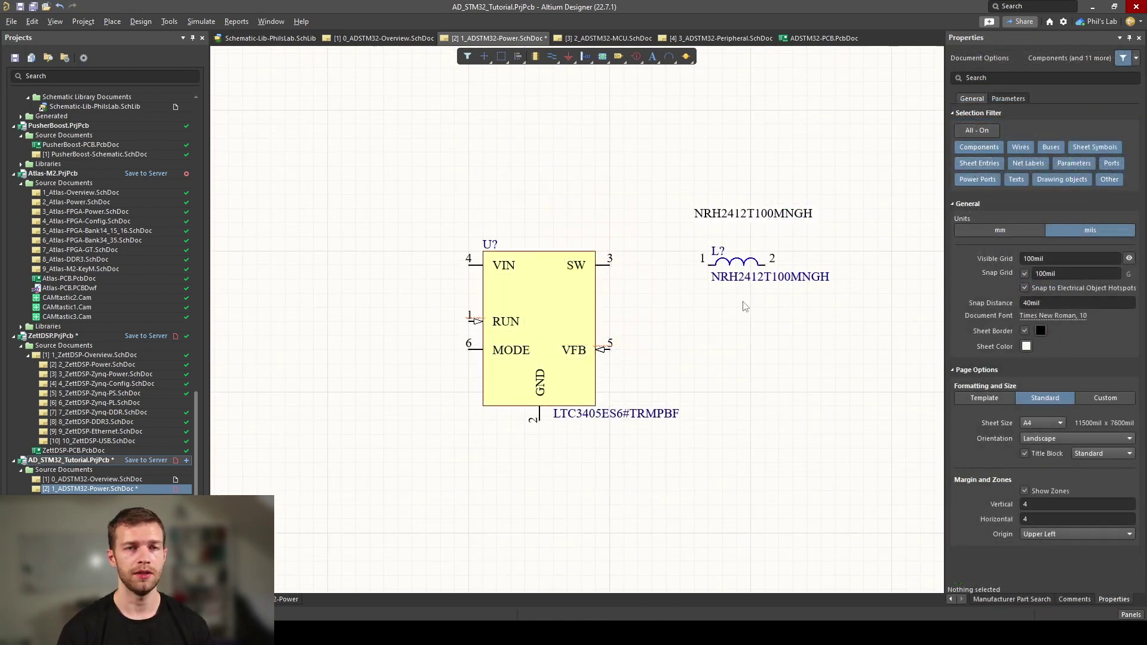
ctrl+scroll(743, 307, up, 2)
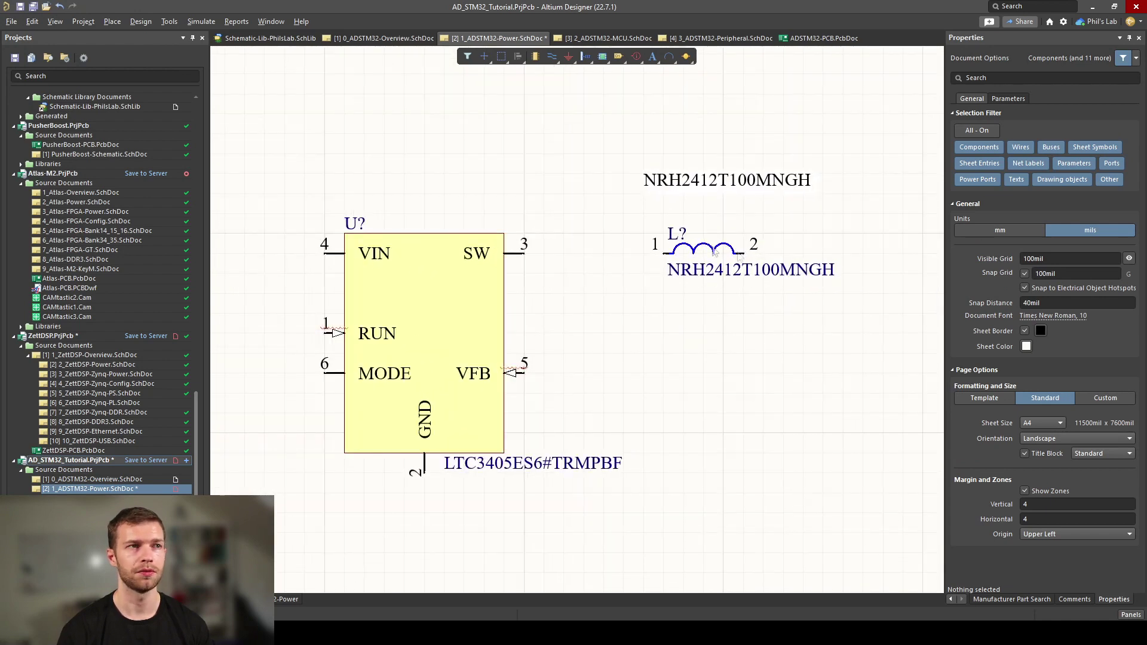
mouse_move(719, 187)
mouse_down()
mouse_move(721, 207)
mouse_move(687, 205)
mouse_move(701, 188)
mouse_up()
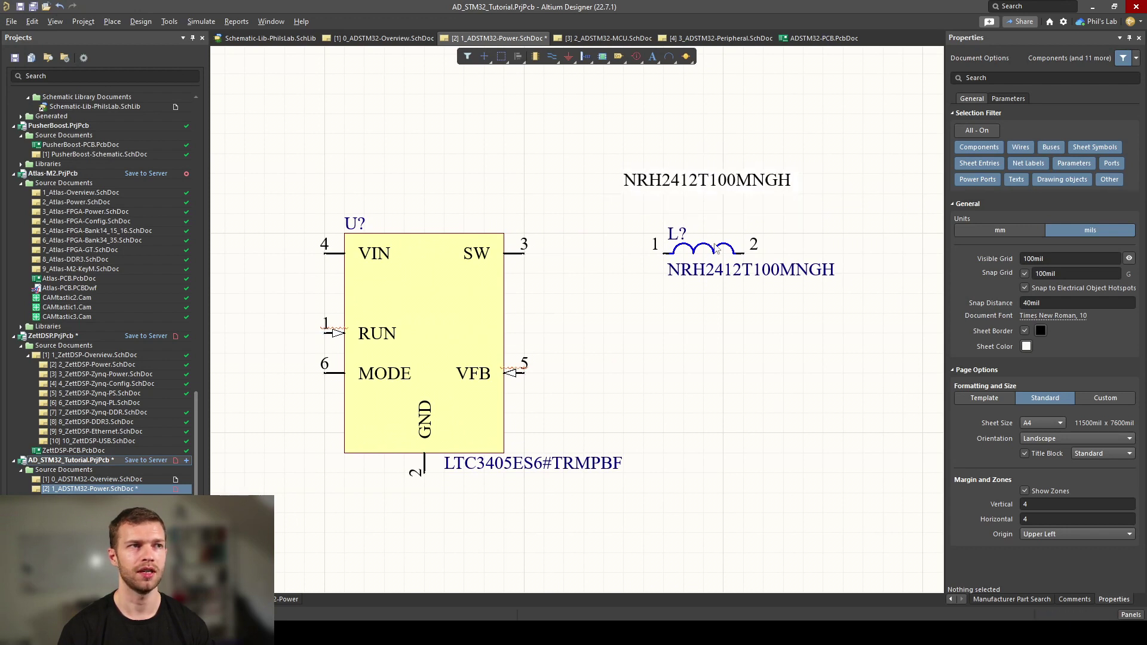
Step: Change the inductor's comment value to 10u
double_click(718, 275)
text(10)
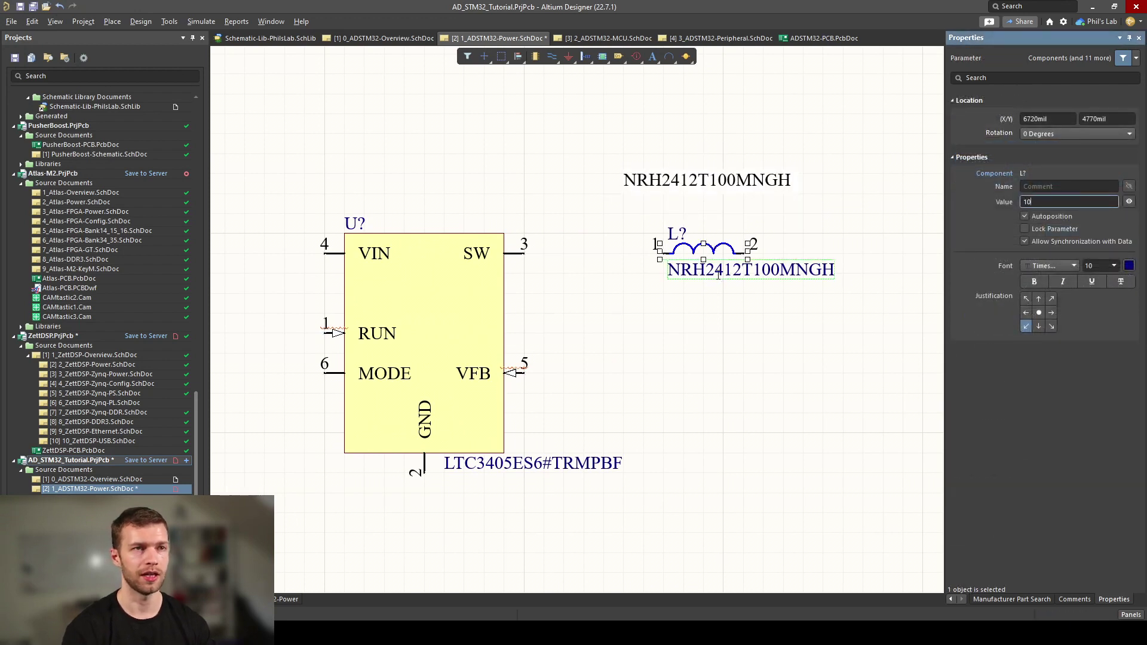
text(u)
key(Return)
click(739, 322)
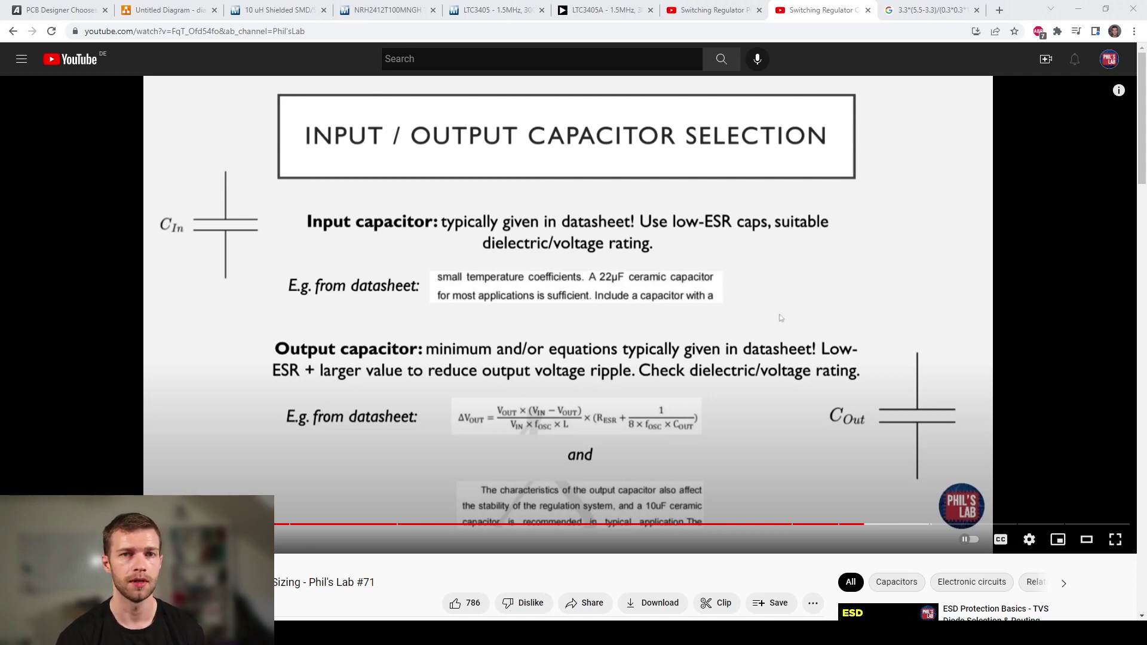
Step: Review the input and output capacitor guidance in the Phil's Lab video and the LTC3405A datasheet's typical application circuit
scroll(405, 475, down, 2)
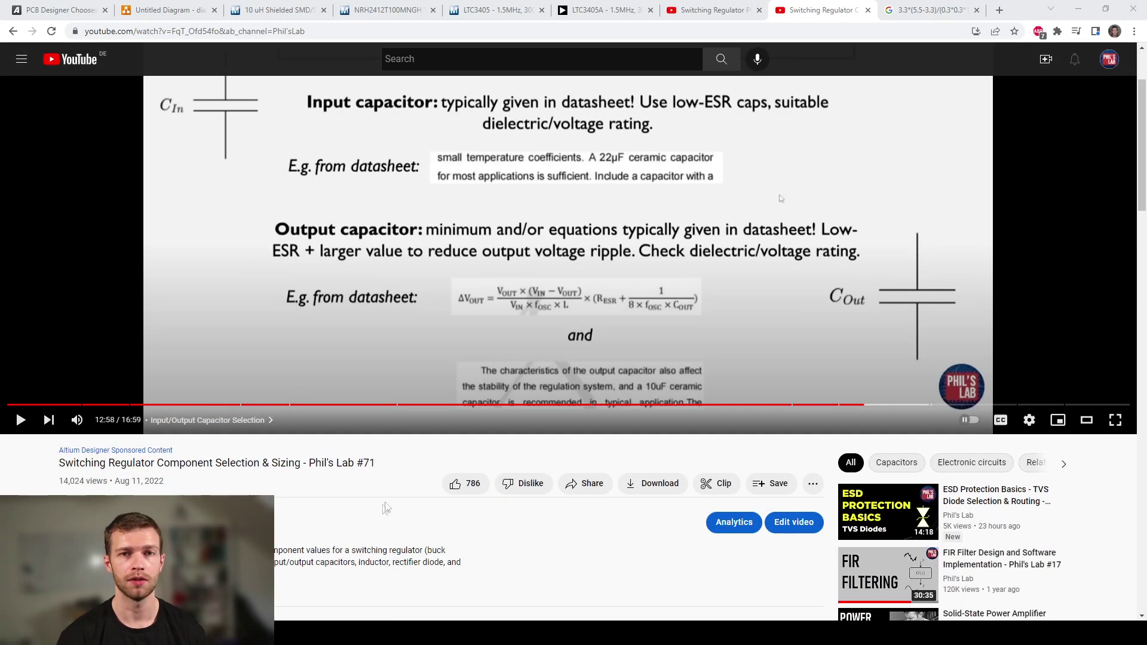
scroll(387, 489, up, 2)
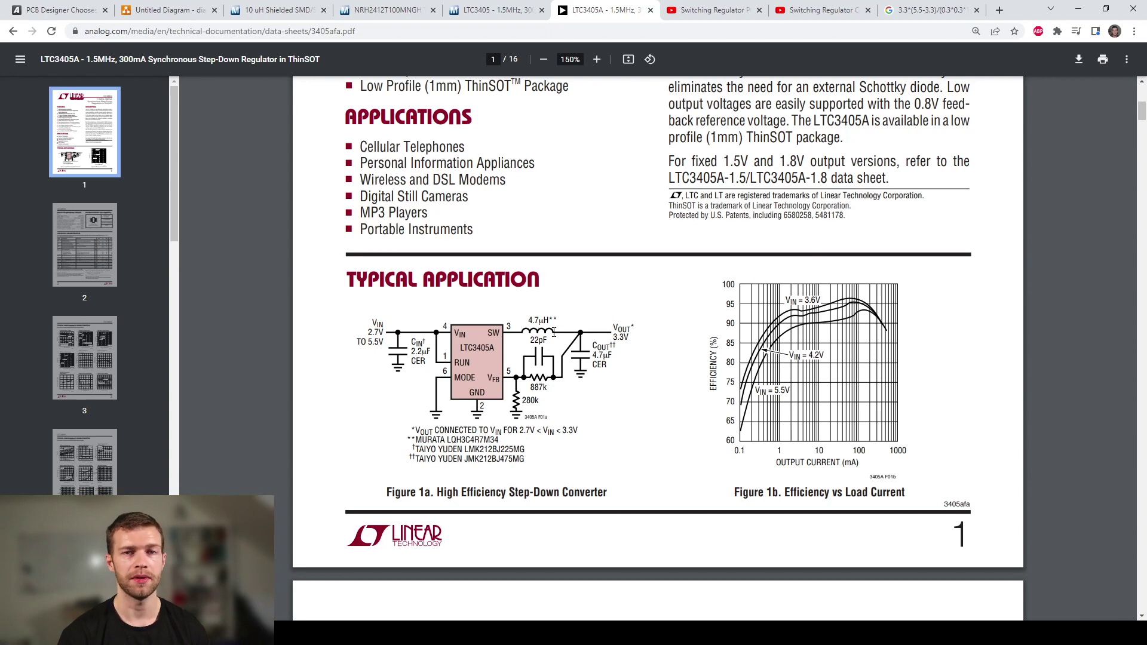
ctrl+scroll(450, 345, up, 3)
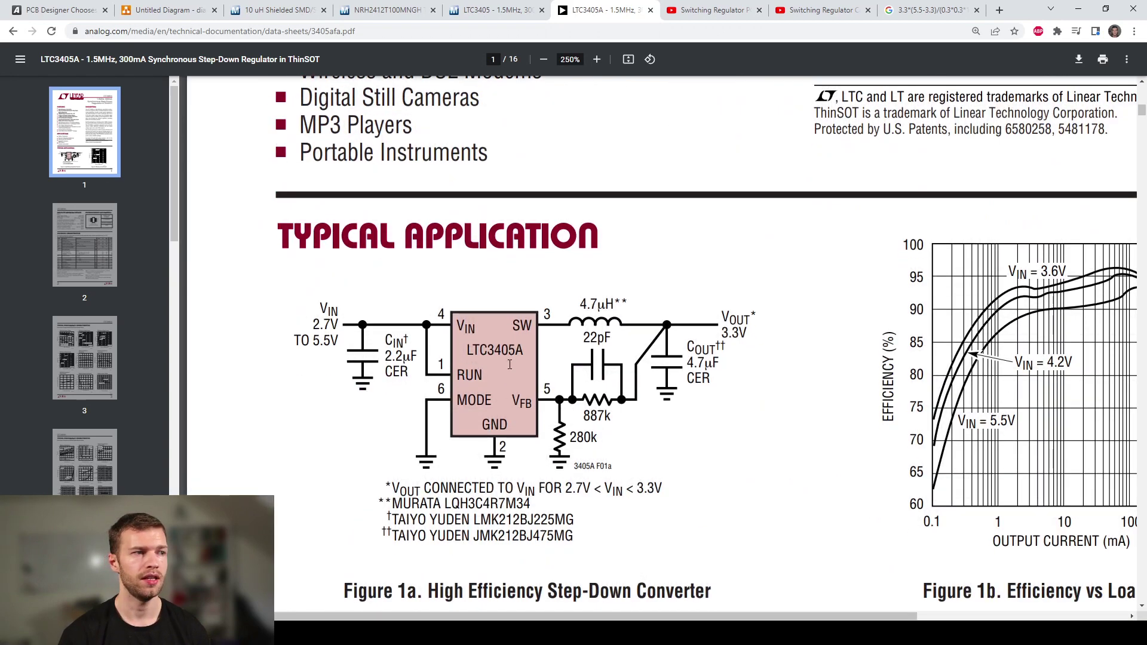
scroll(758, 311, down, 1)
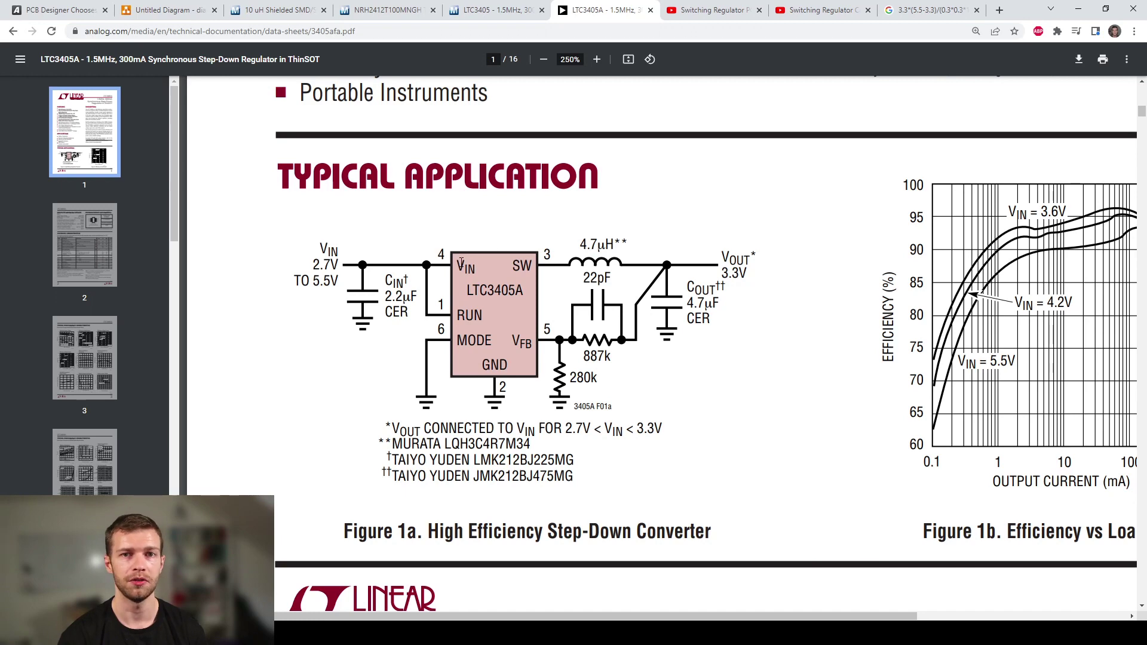
Step: Switch back to Altium Designer and search the Schematic-Lib-PhilsLab component library for CAP
key(alt+Tab)
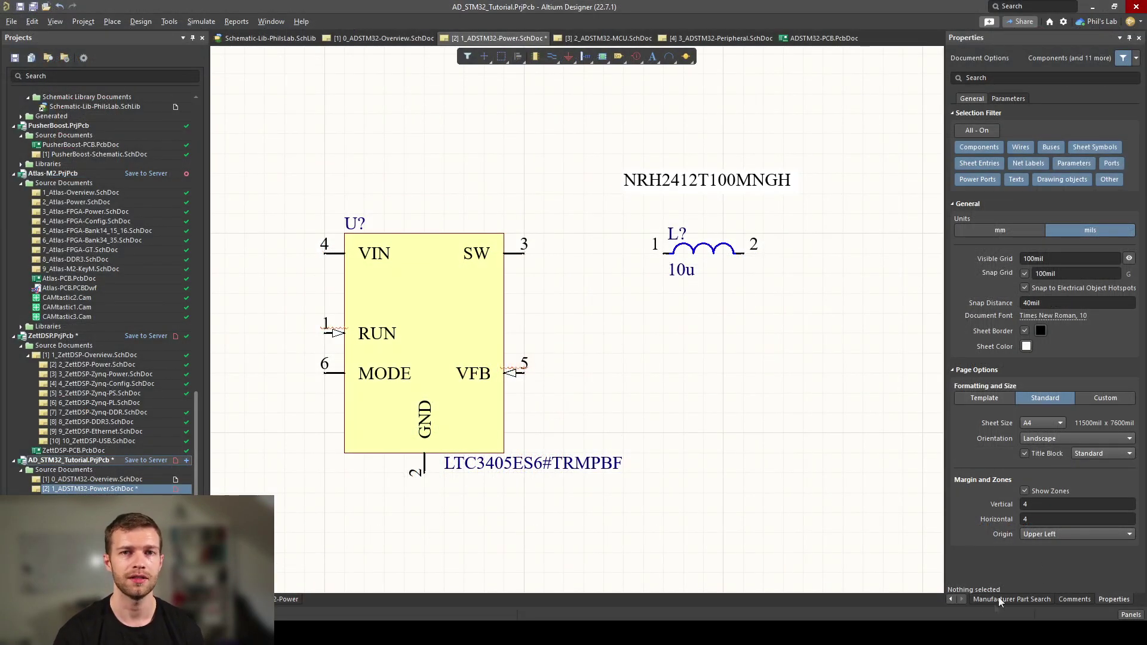
click(951, 599)
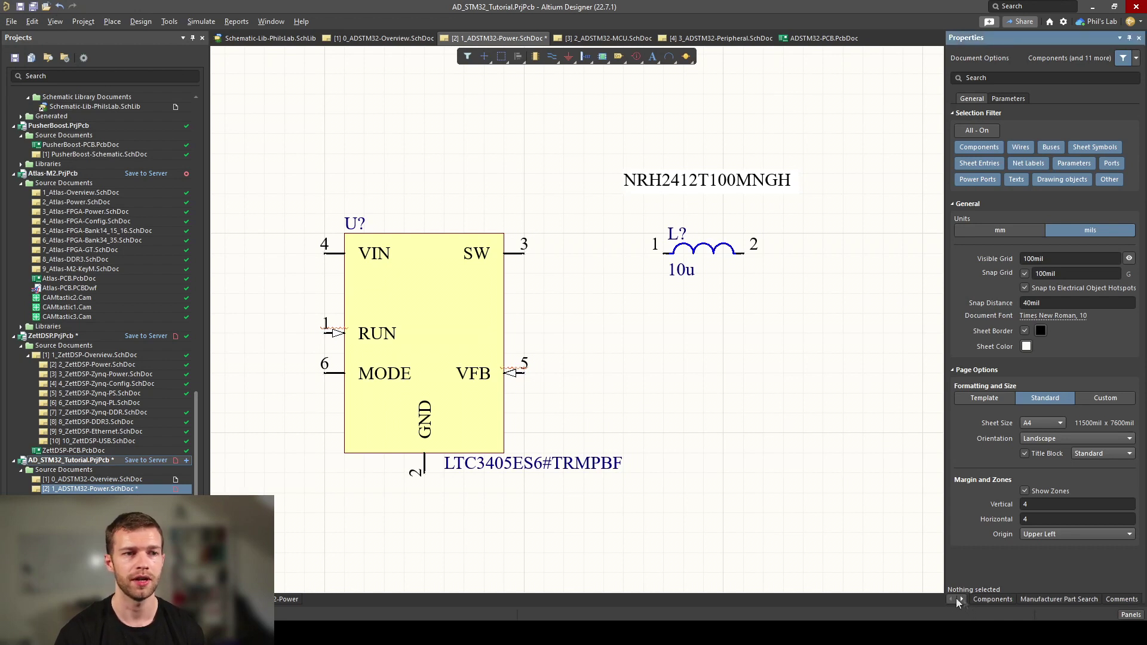
click(983, 599)
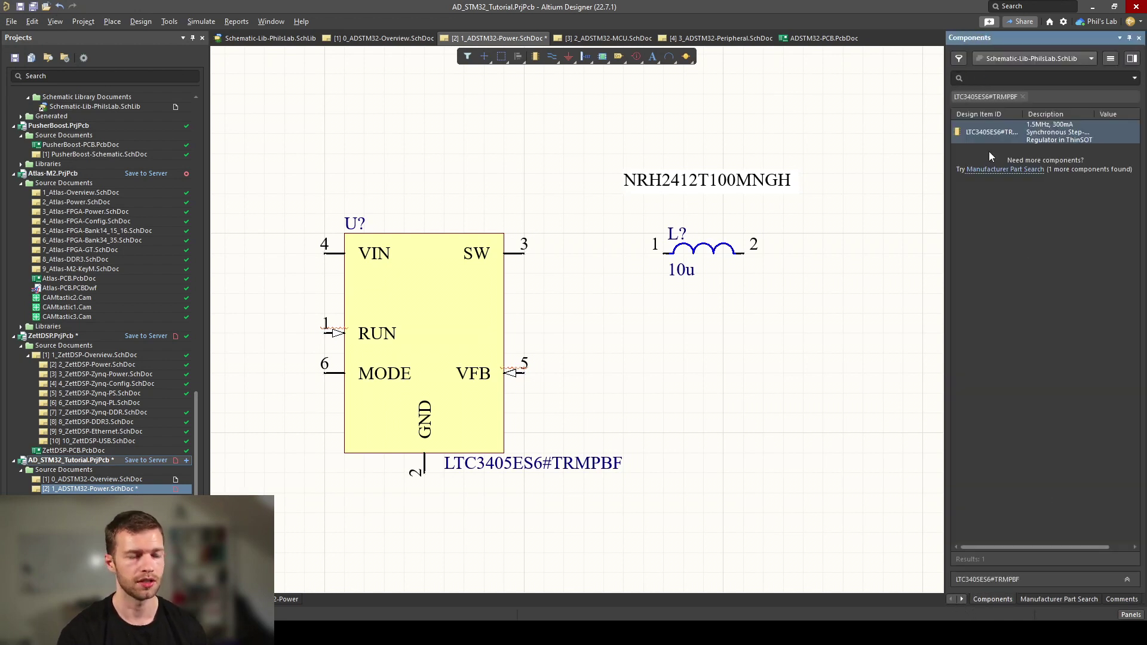
text(CAP)
key(Return)
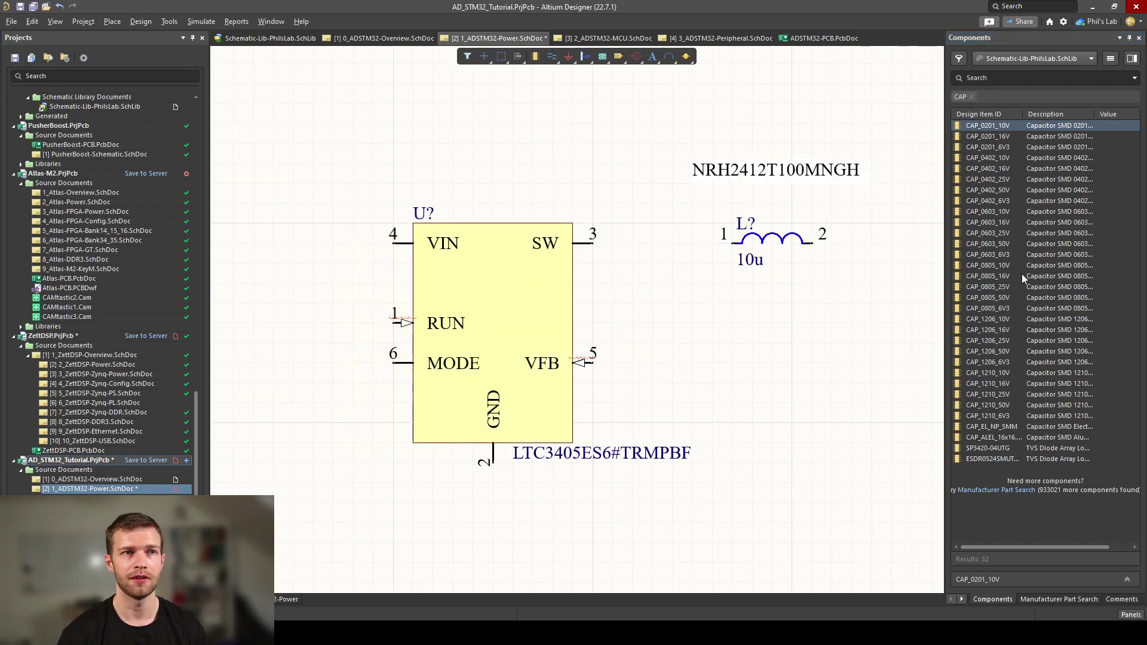
Step: Place a CAP_0805_16V capacitor in vertical orientation to the left of the LTC3405ES6#TRMPBF
drag(1021, 276, 259, 345)
key(space)
right_drag(259, 345, 468, 348)
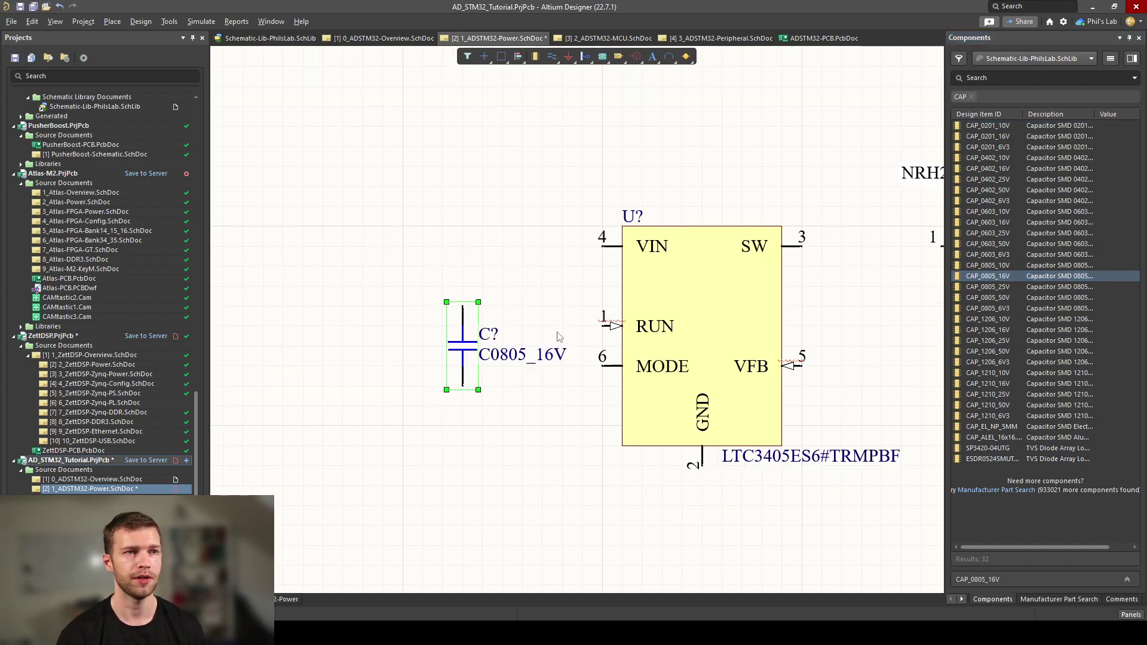
Step: Set the new capacitor's comment value to 4u7 and select the capacitor
double_click(521, 353)
text(4u7)
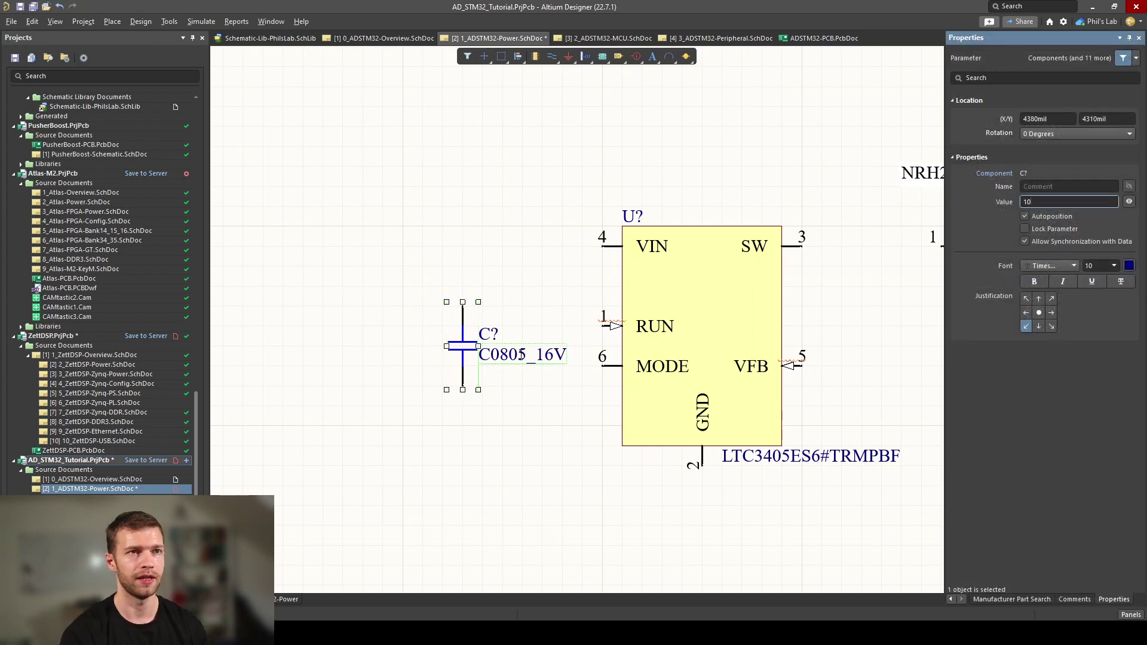
key(Return)
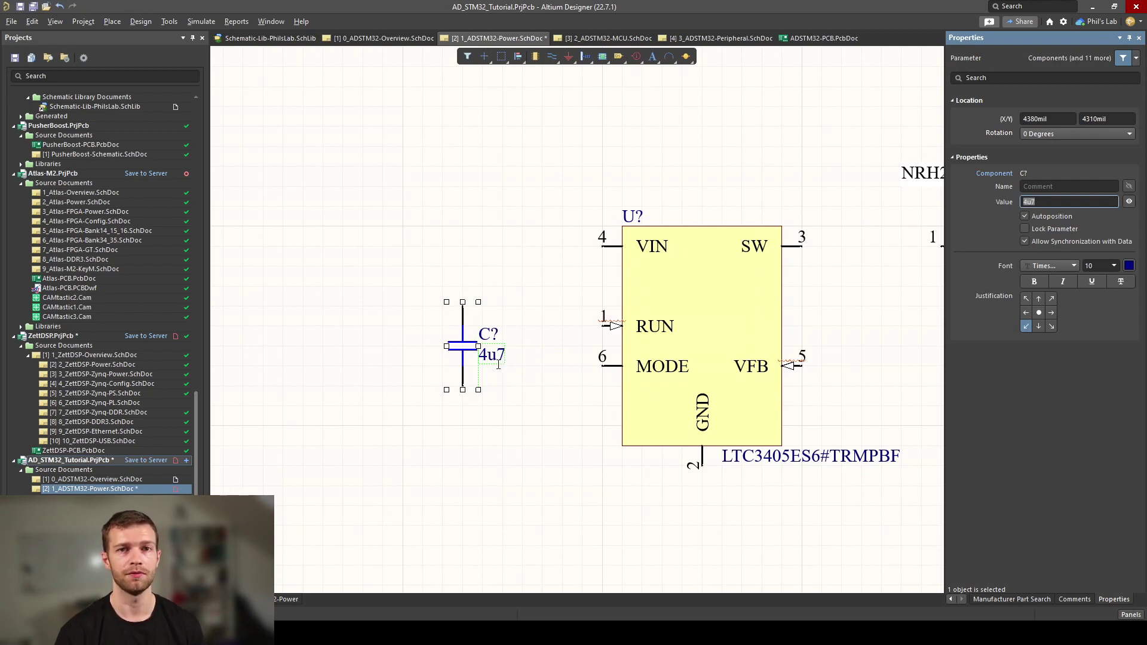
click(514, 292)
click(473, 340)
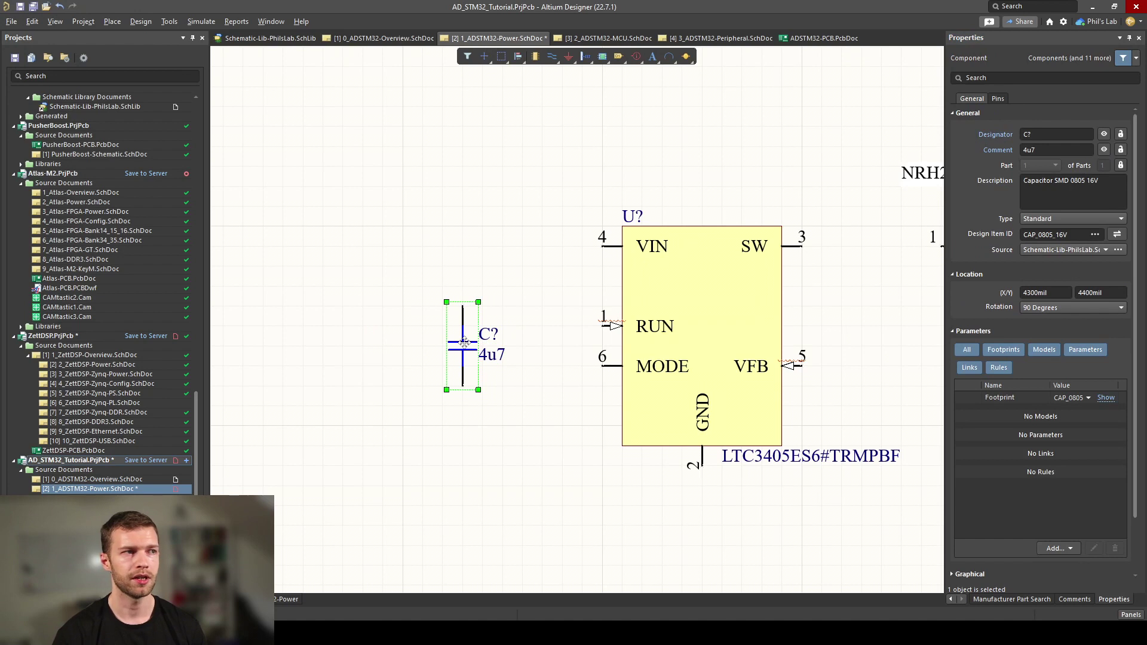
Step: Copy the 4u7 capacitor and place the duplicate to the right of the LTC3405ES6#TRMPBF, below the inductor, as the output capacitor
key(ctrl+c)
key(ctrl+v)
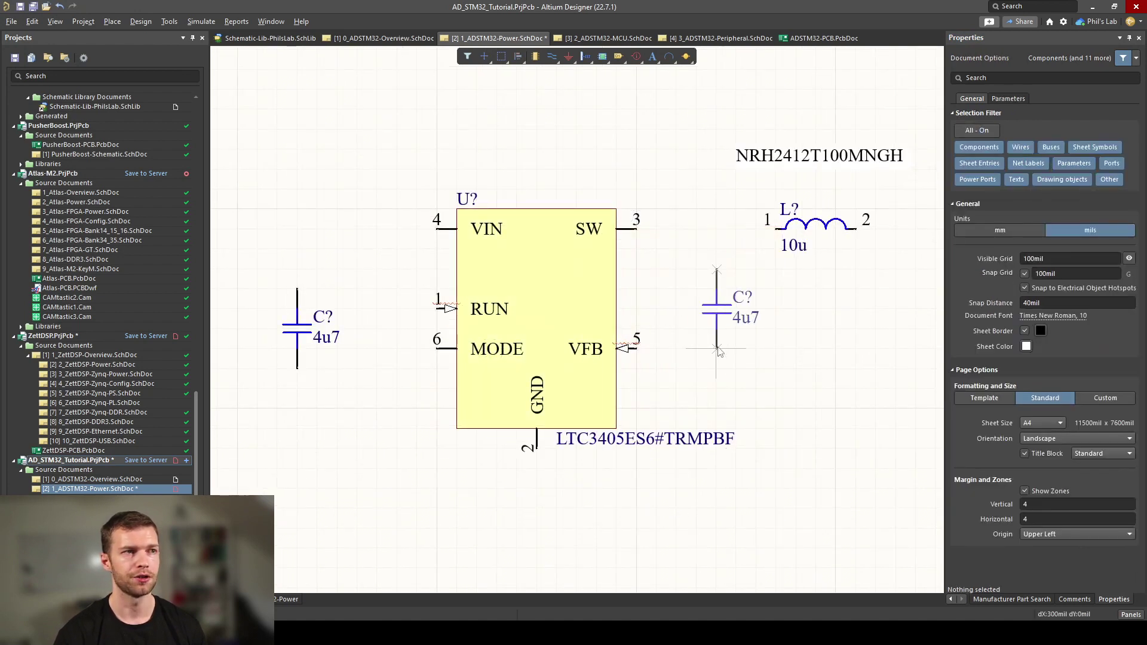
click(897, 351)
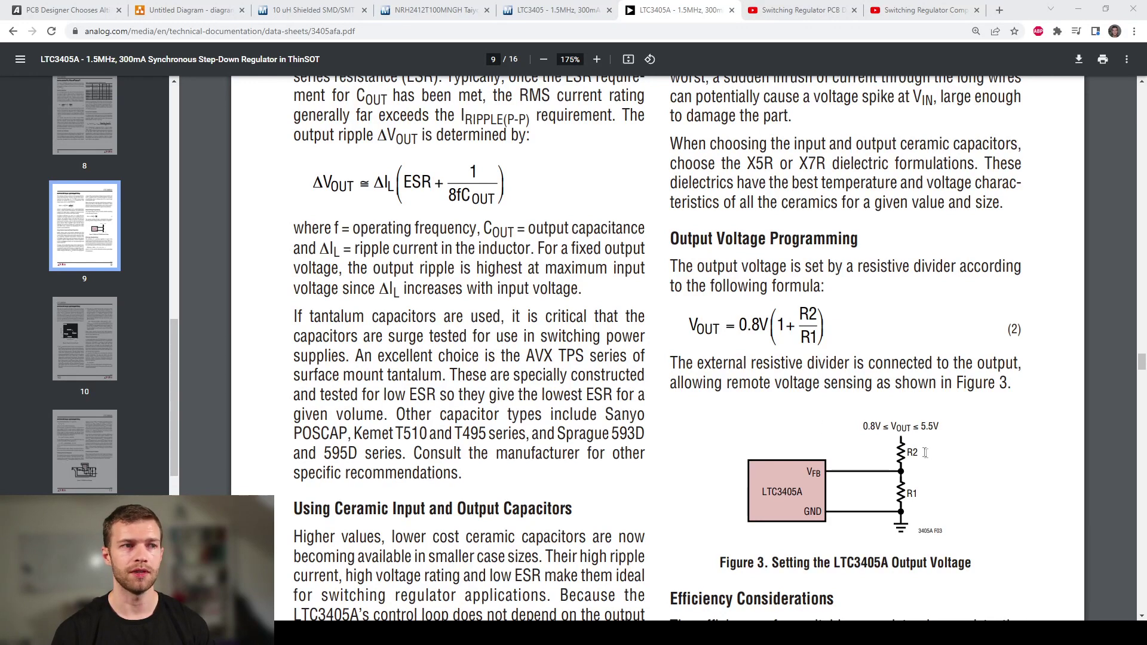
Step: Switch to the LTC3405A datasheet and examine the output voltage divider formula and the resistor values in the typical application circuit
scroll(924, 454, down, 2)
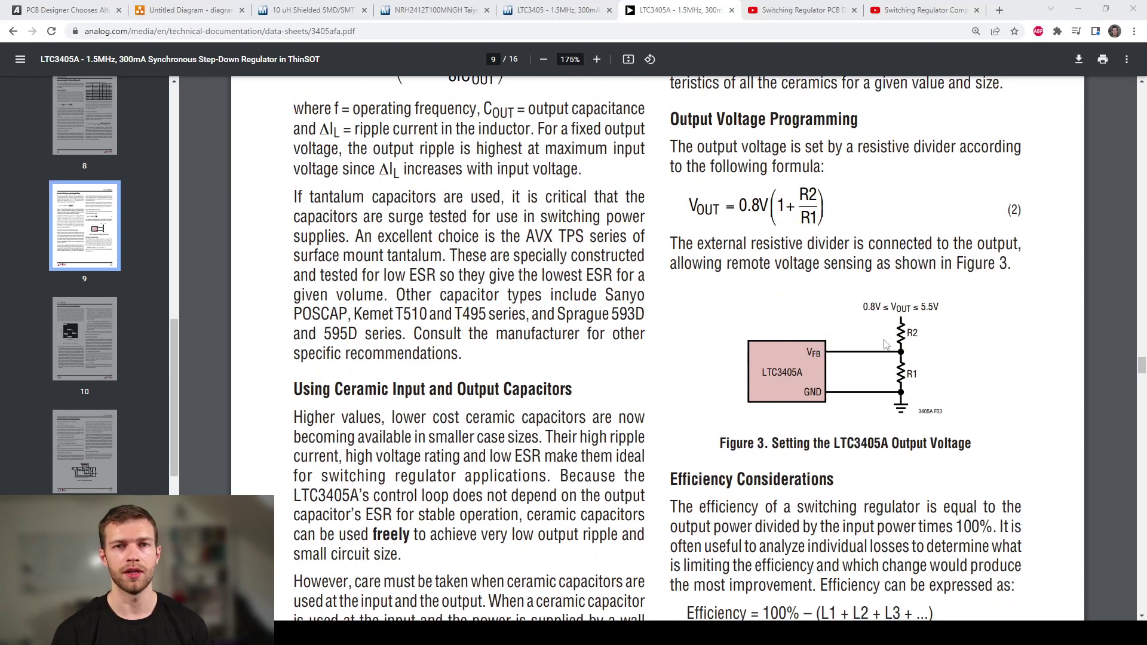
scroll(874, 352, up, 1)
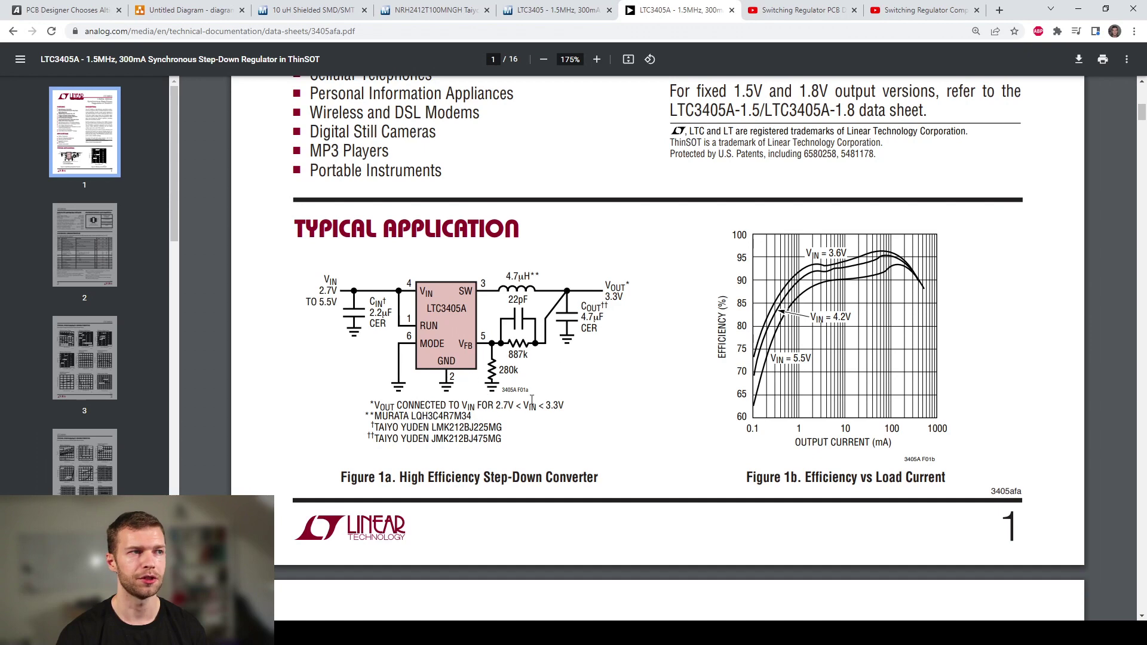
ctrl+scroll(527, 341, up, 2)
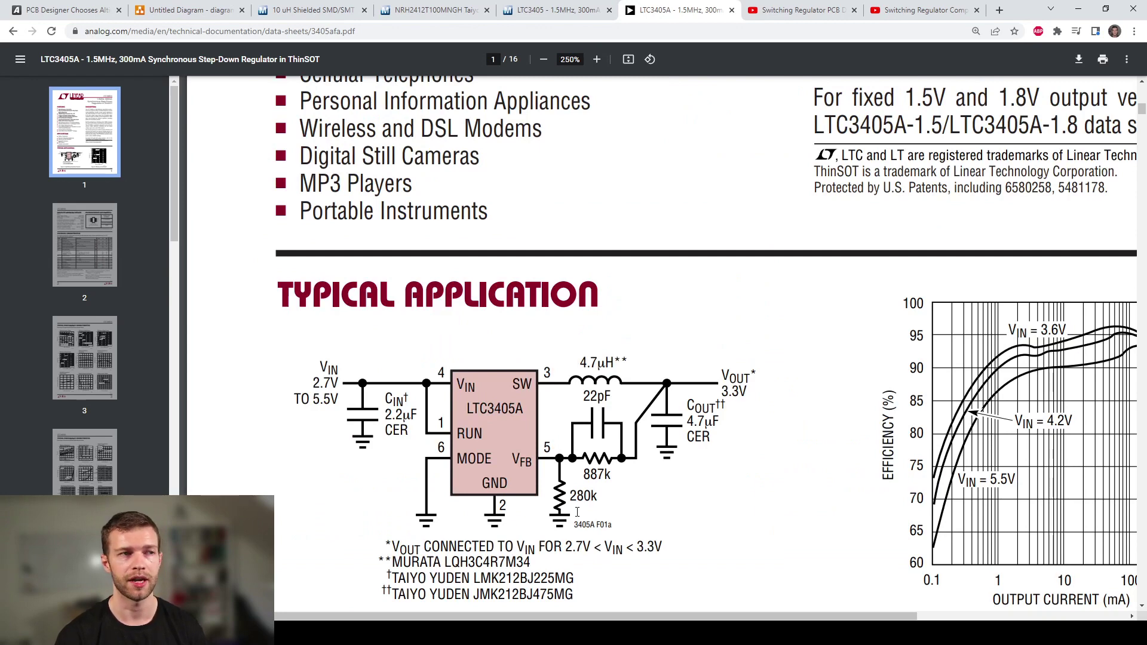
Step: Calculate the output voltage in the browser with 0.8*(1+887/280)
click(179, 31)
text(0.8*(1+887/280))
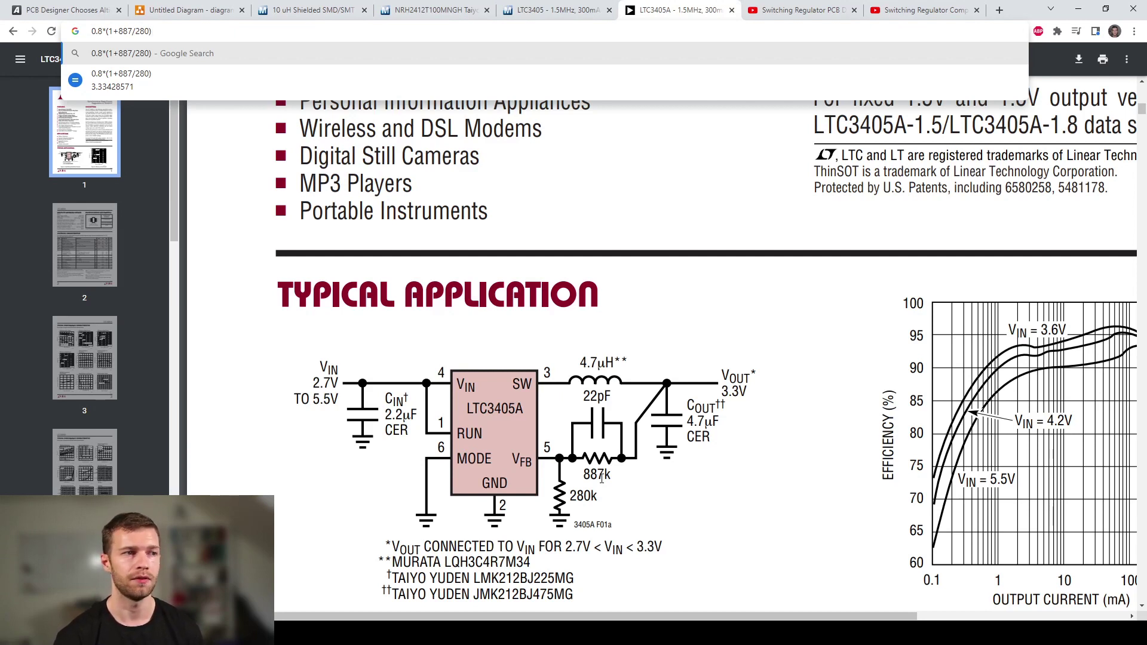
click(669, 493)
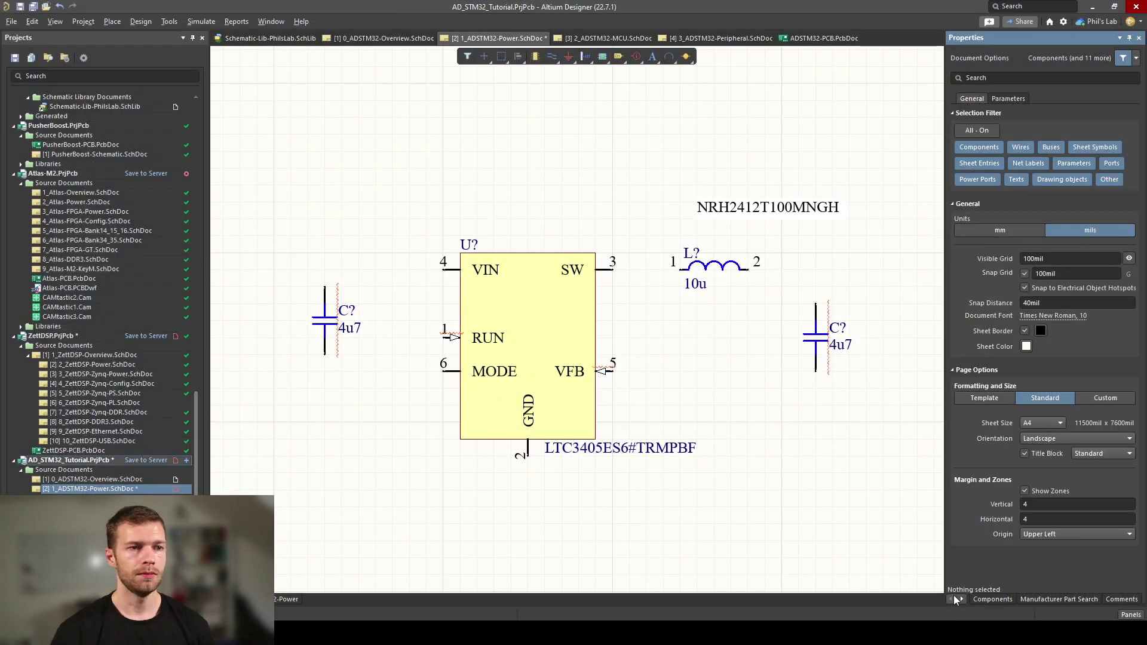
Step: Back in Altium Designer, search the component library for RES and place a vertical RES_0603 resistor between the converter and the output capacitor
click(993, 599)
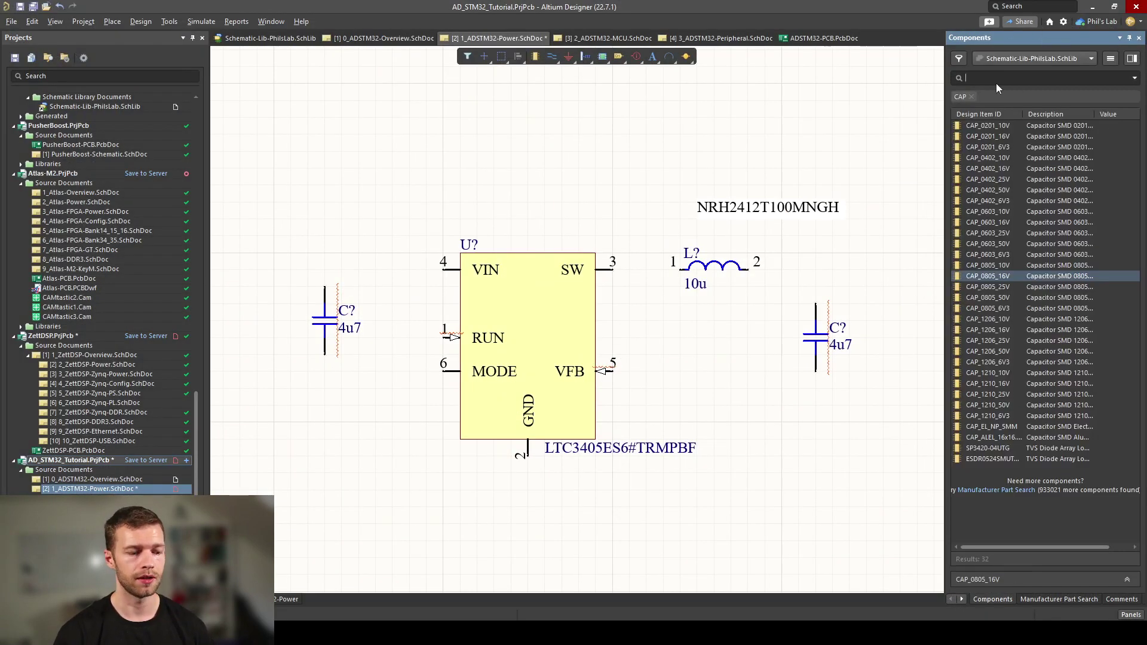
text(RES)
key(Return)
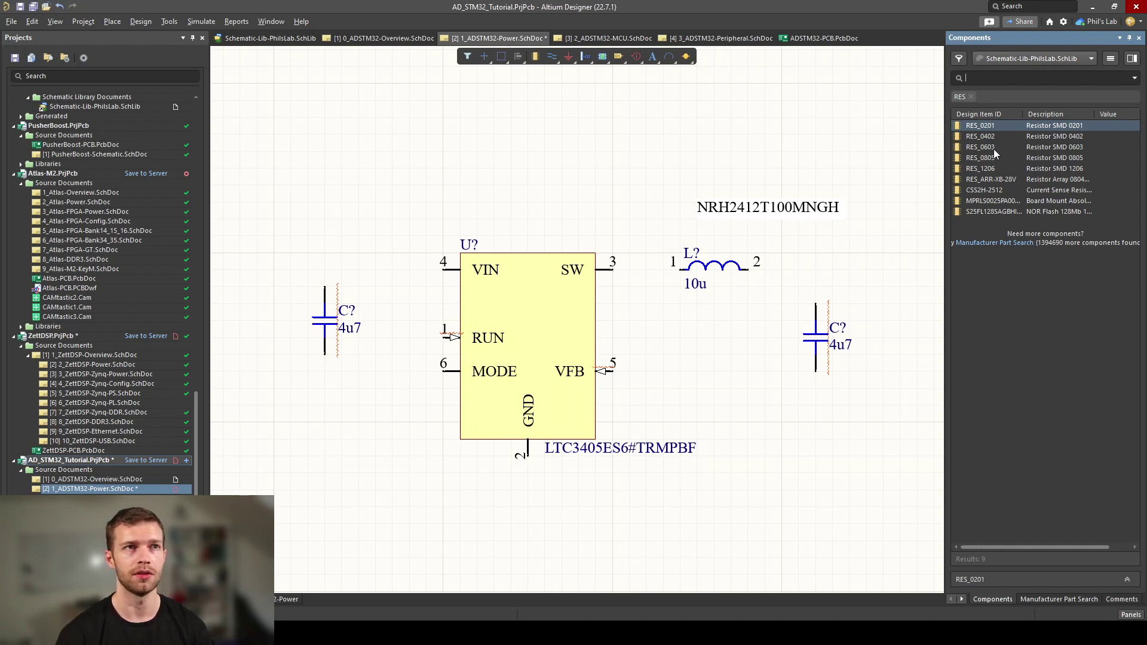
drag(994, 149, 747, 410)
key(space)
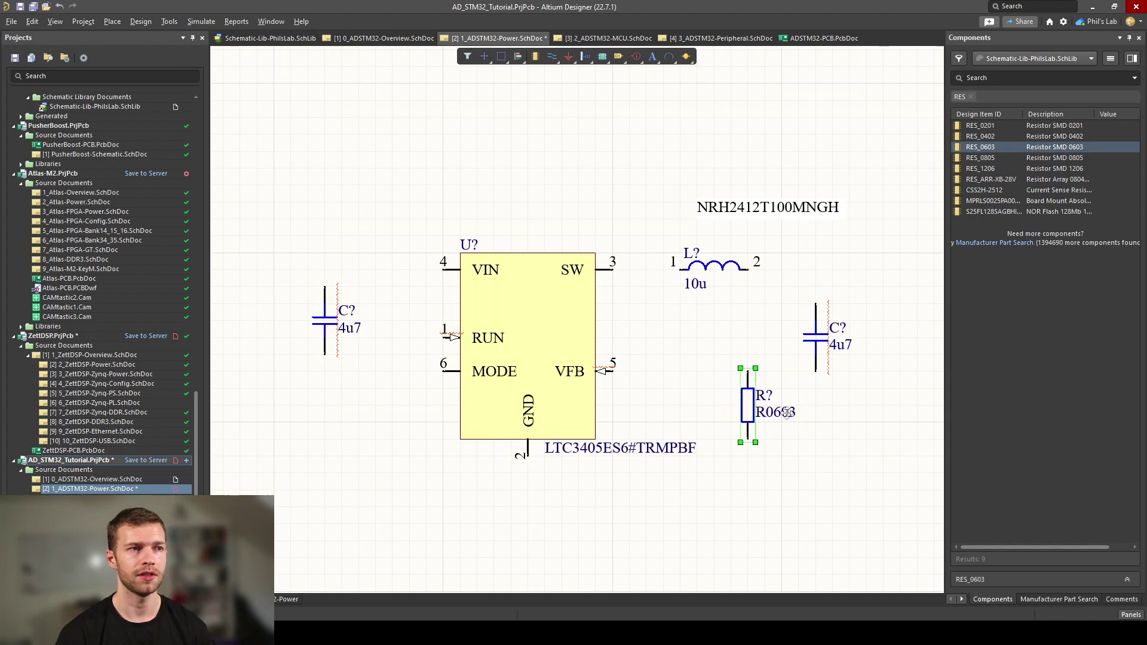
Step: Set the new resistor's comment value to 887k
double_click(787, 413)
text(887k)
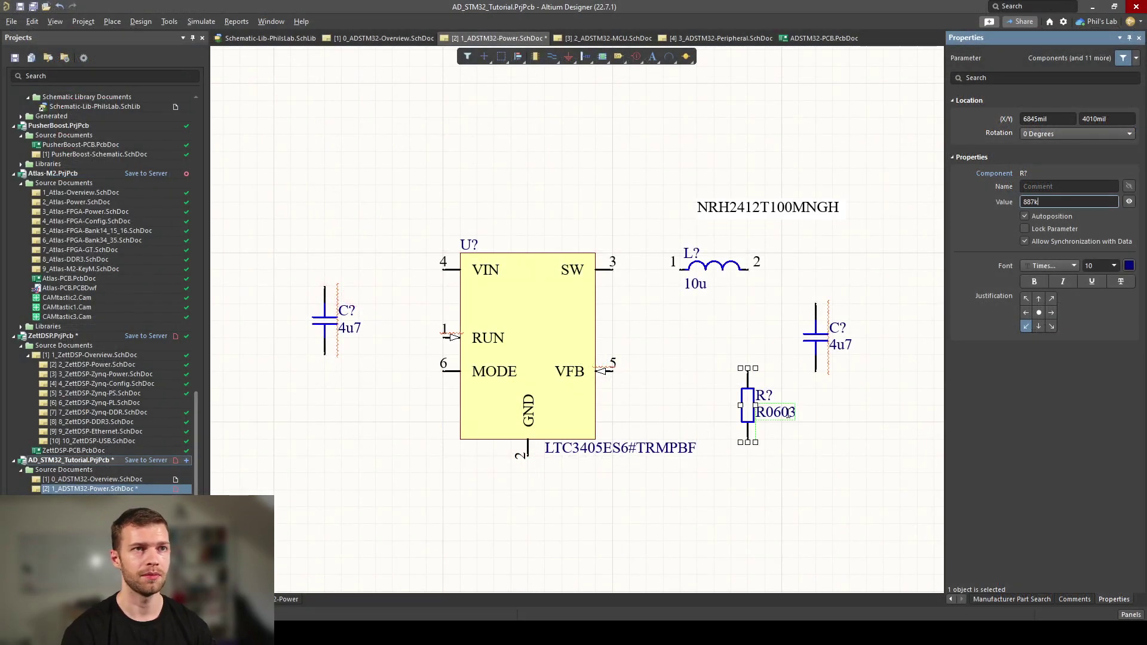
key(Return)
click(823, 432)
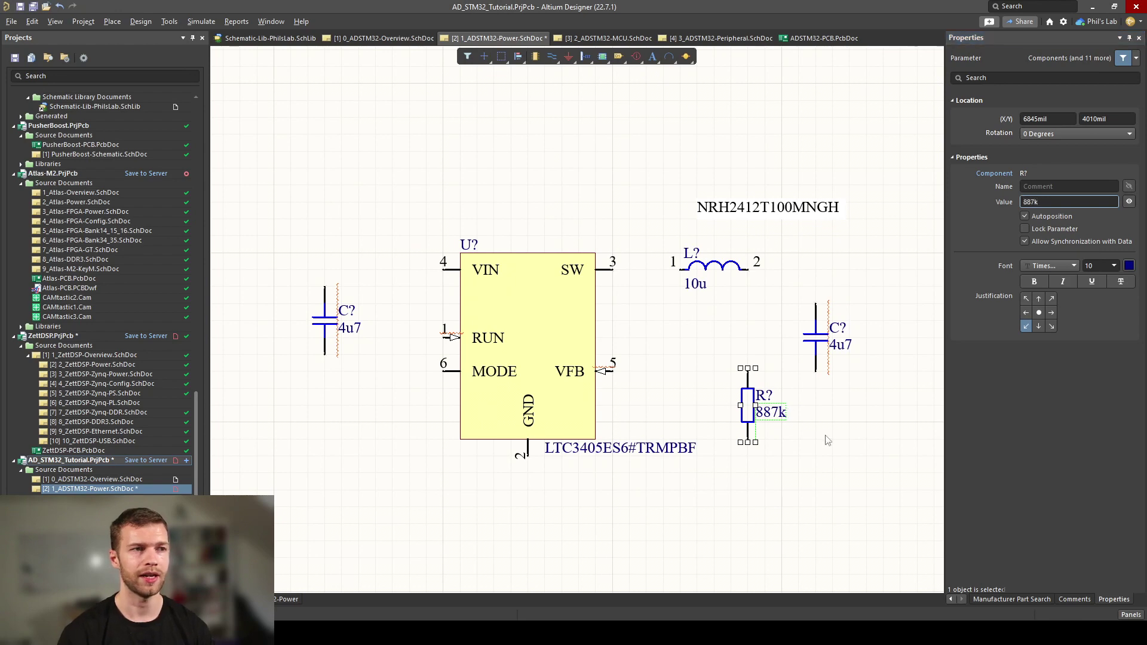
Step: Add a 280k copy of the resistor below the original and move both resistors to the right of the 4u7 output capacitor
click(753, 418)
shift+drag(754, 418, 740, 550)
ctrl+scroll(741, 551, up, 3)
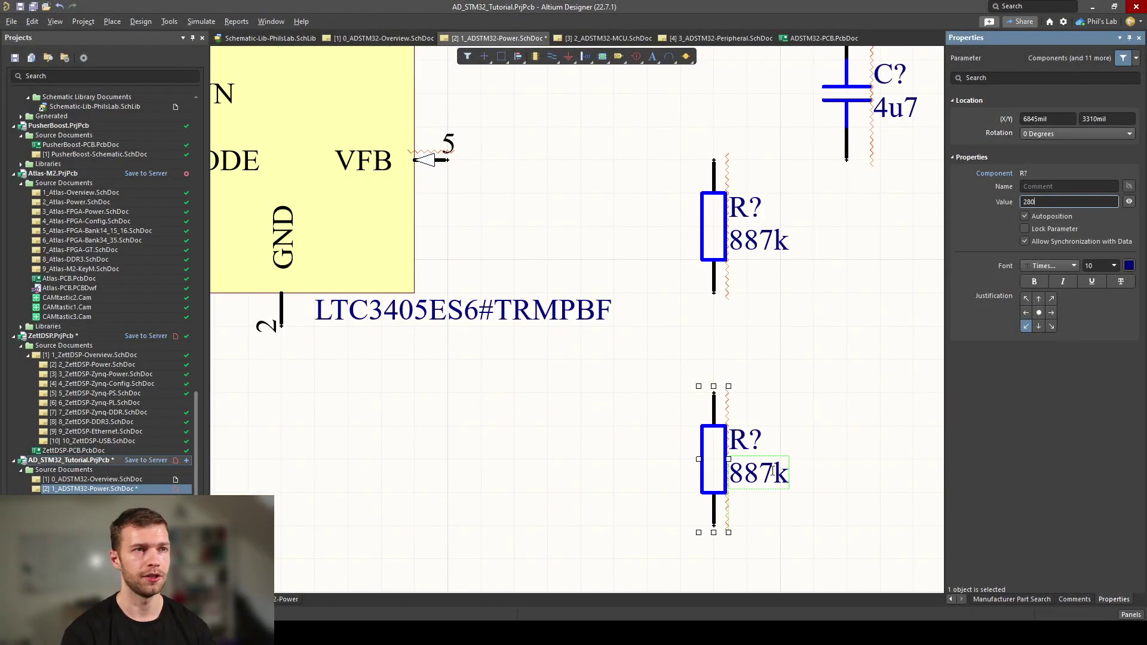
key(Return)
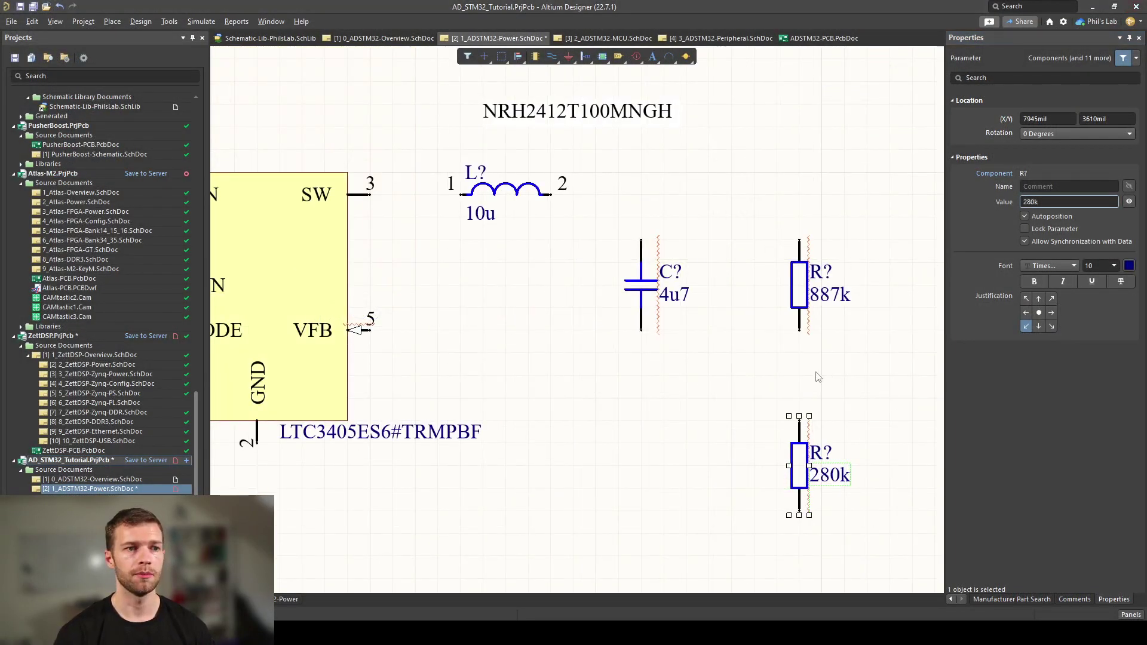
Step: Search the library for CAP_0603, place a vertical CAP_0603_16V capacitor to the right of the 887k resistor, and set its value to 22p
click(949, 599)
click(989, 598)
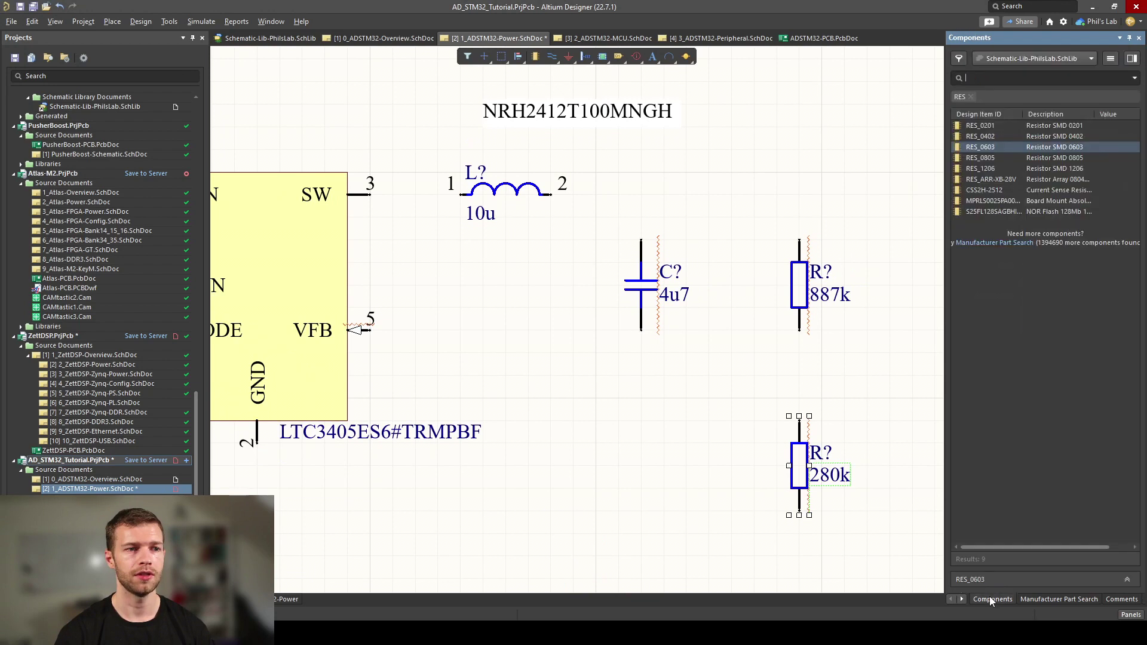
text(CAP_0603)
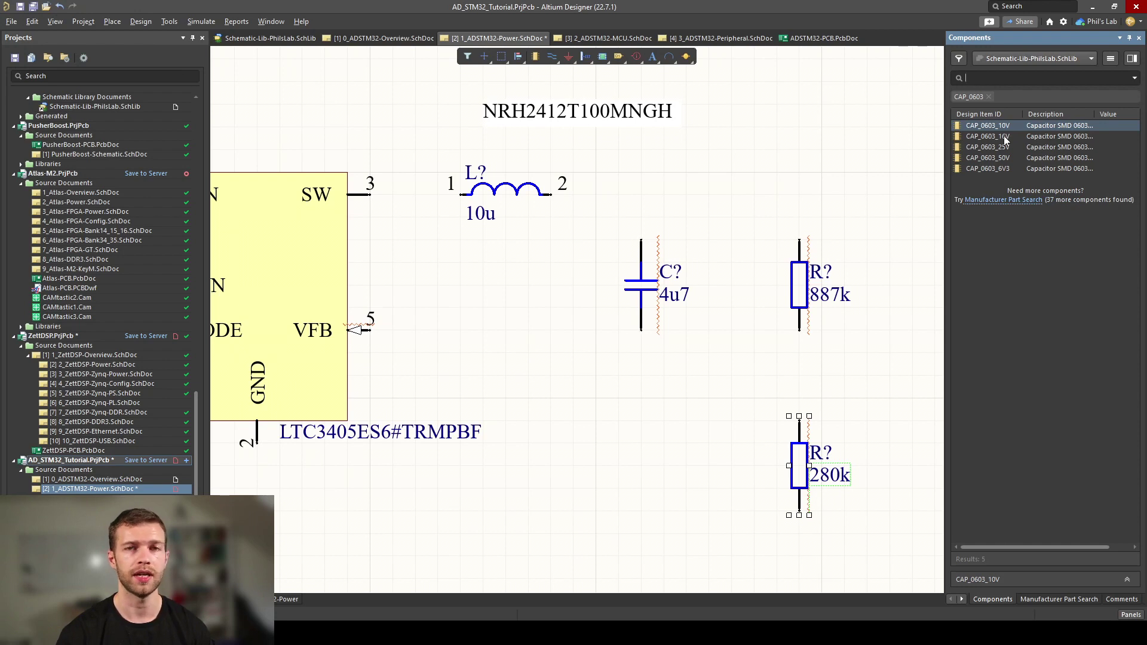
drag(1004, 135, 891, 292)
key(Tab)
text(22p)
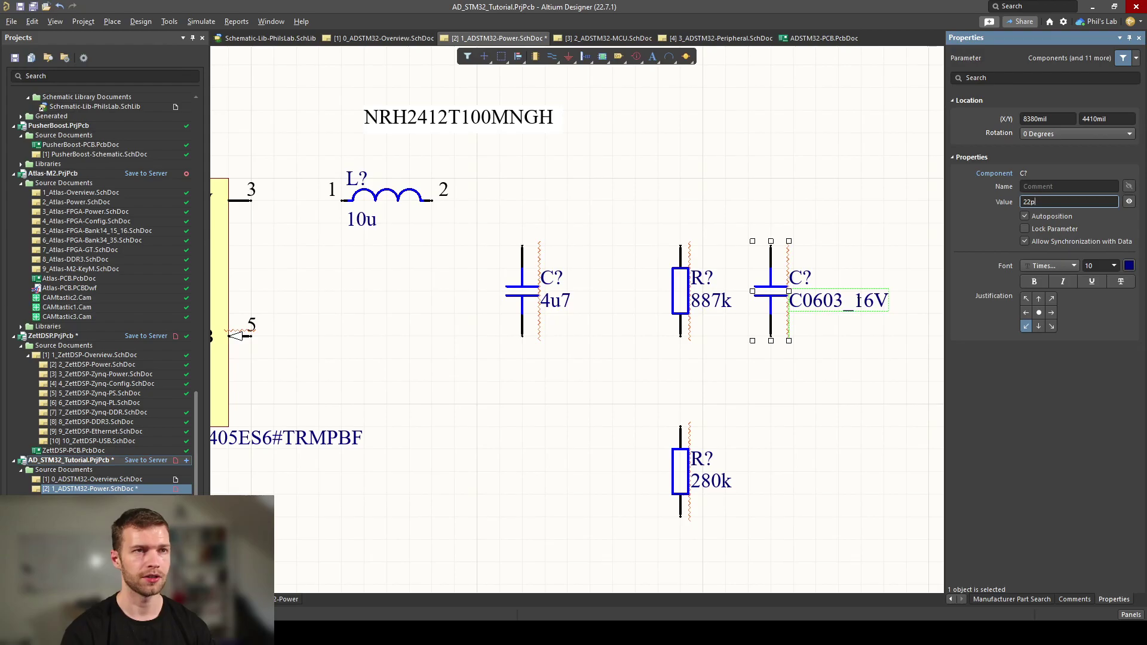
key(Return)
click(392, 287)
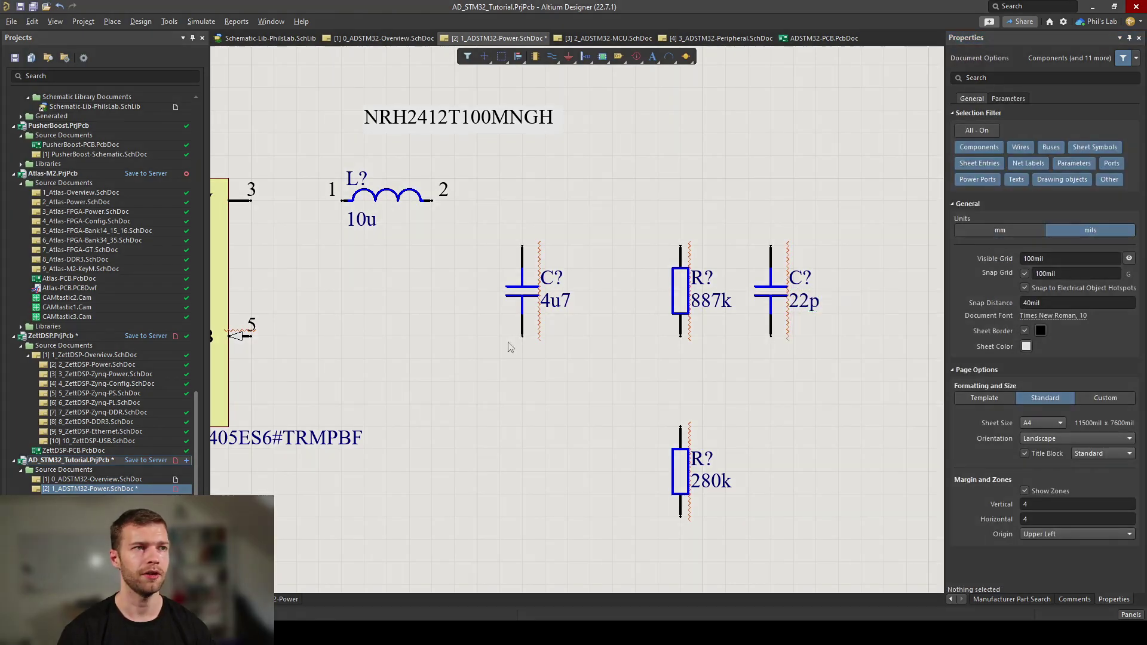